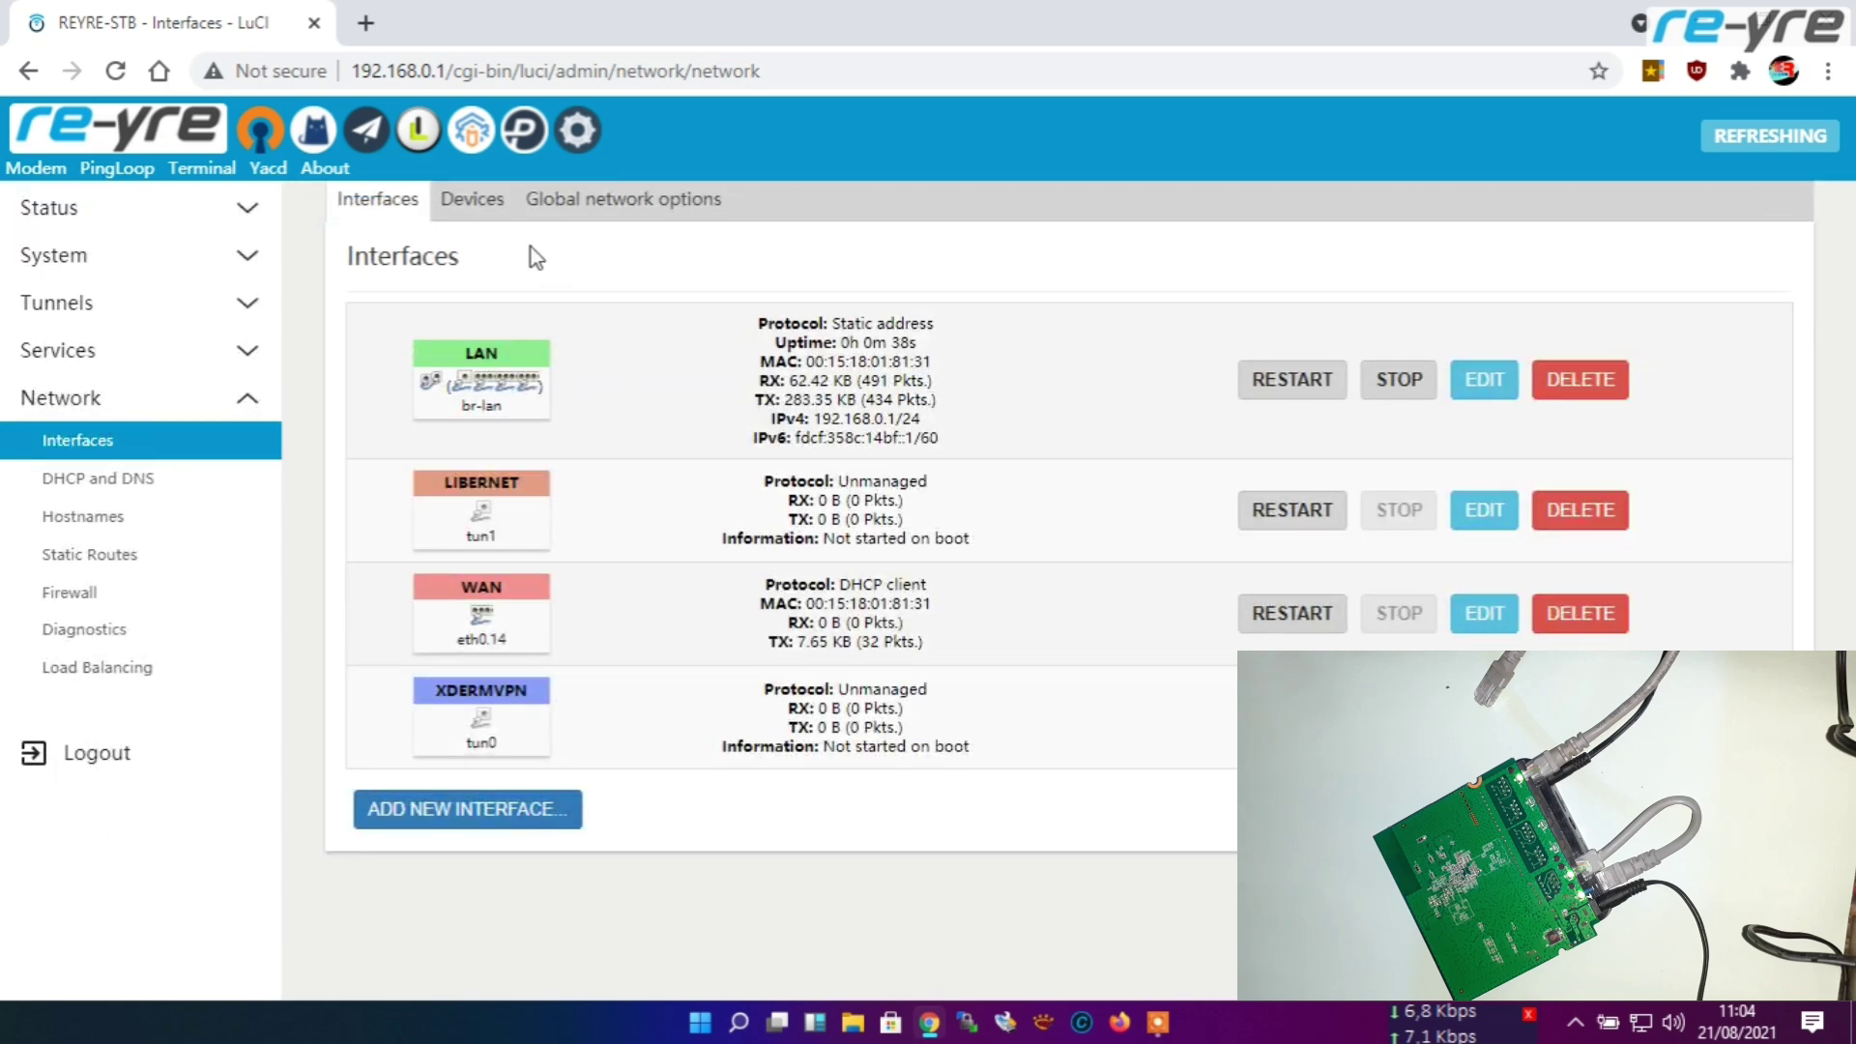
Step: Open the configuration of the br-lan bridge device, inspect its list of bridge ports, and close it without changes
left_click(478, 200)
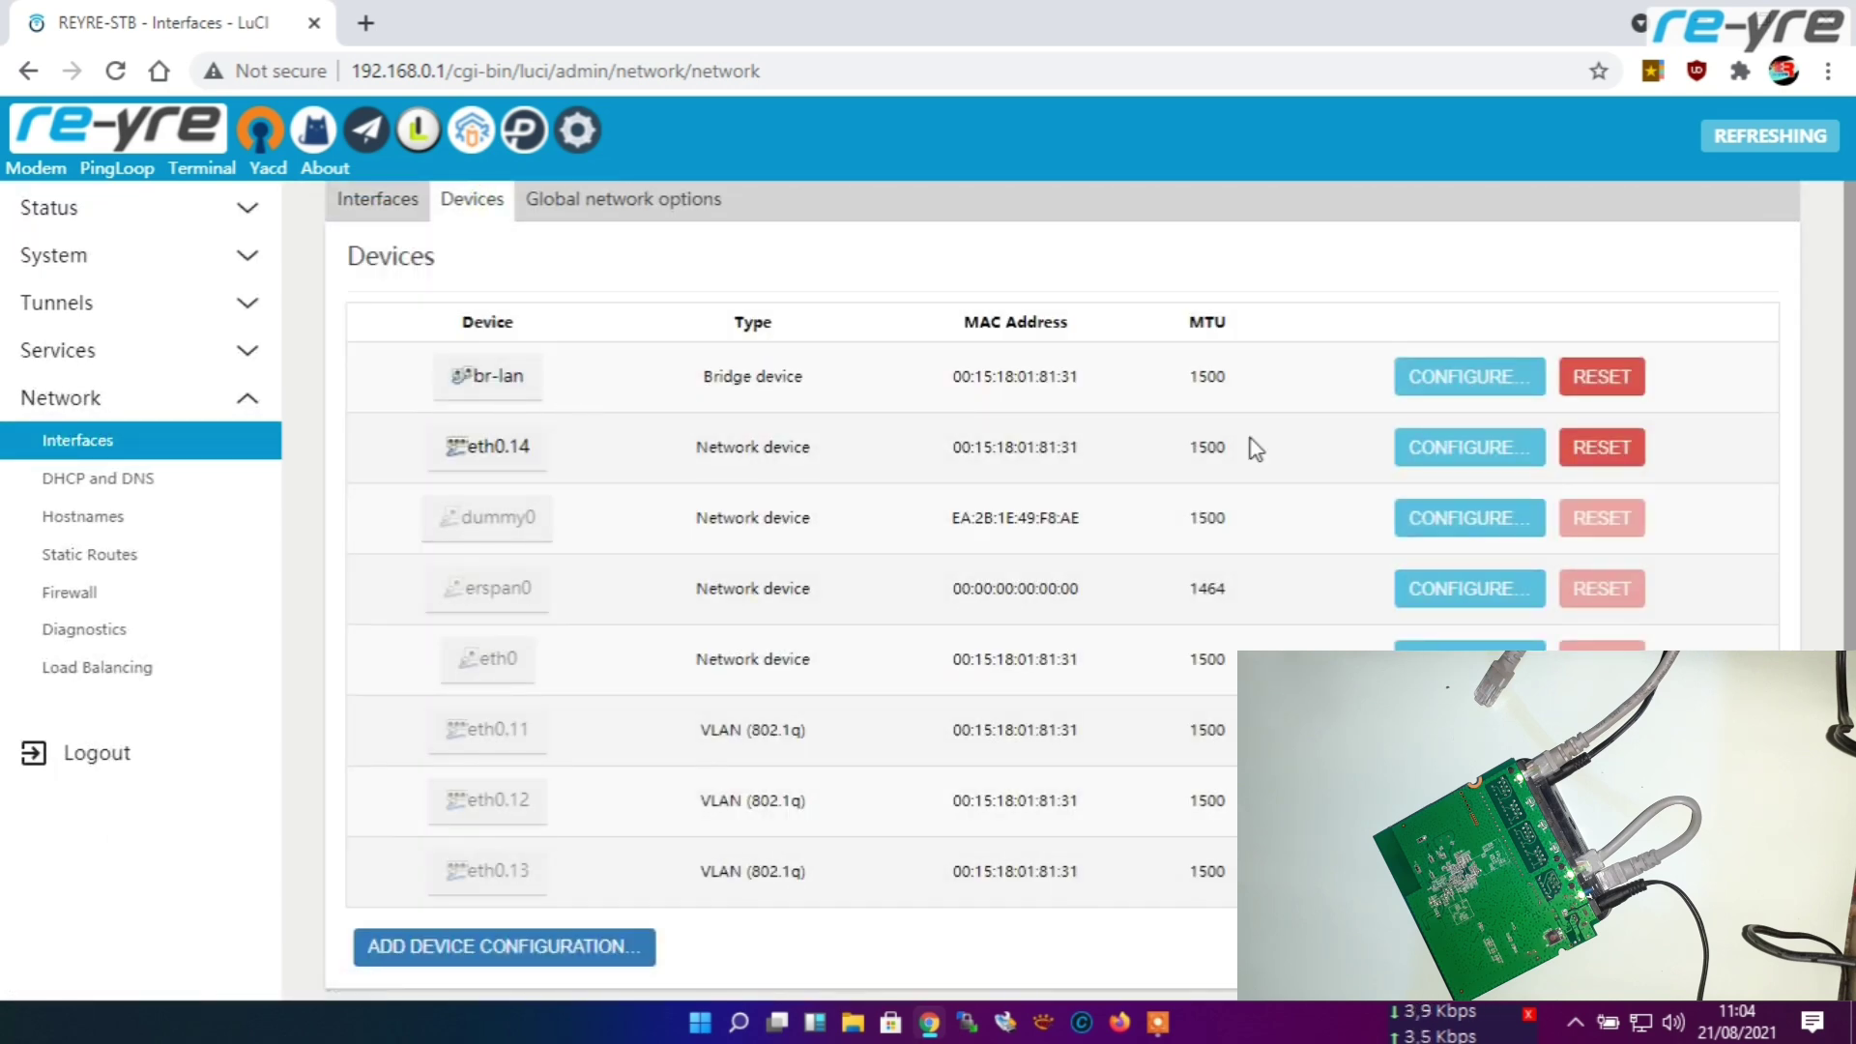
left_click(1491, 380)
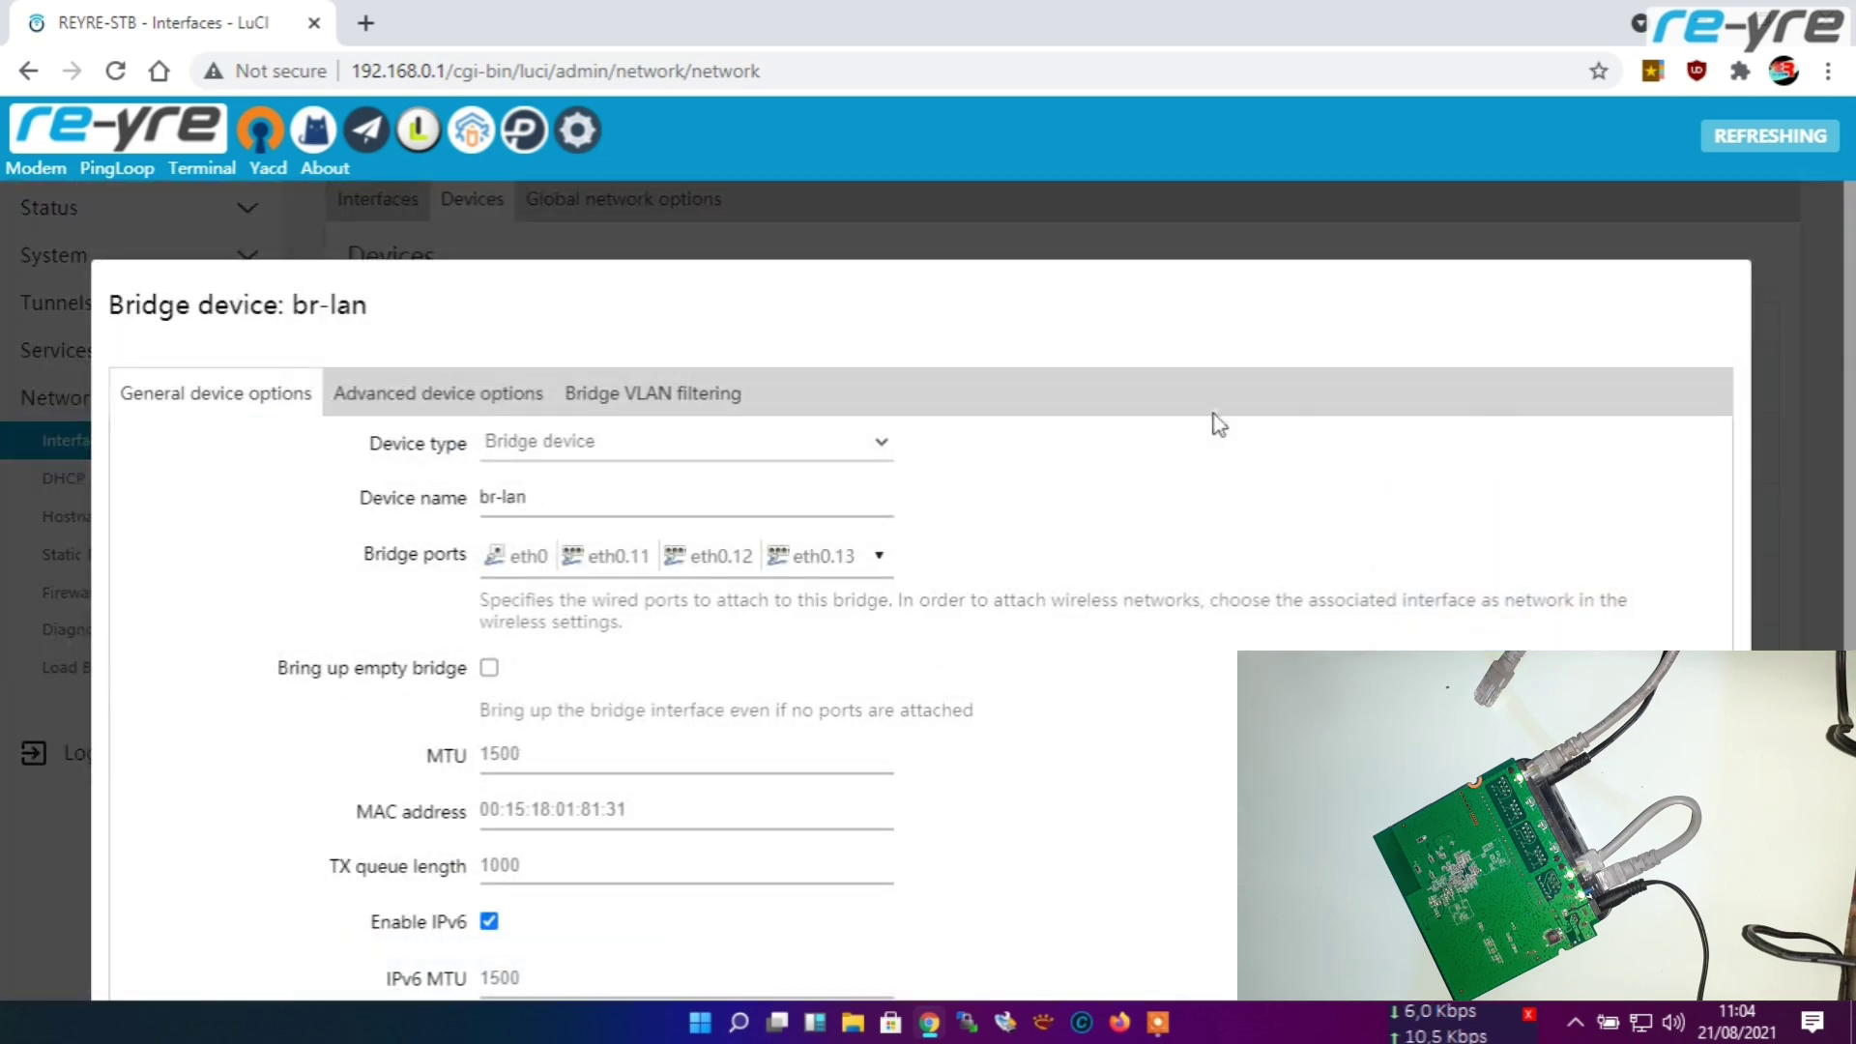
scroll(1189, 445, "down", 1)
left_click(881, 427)
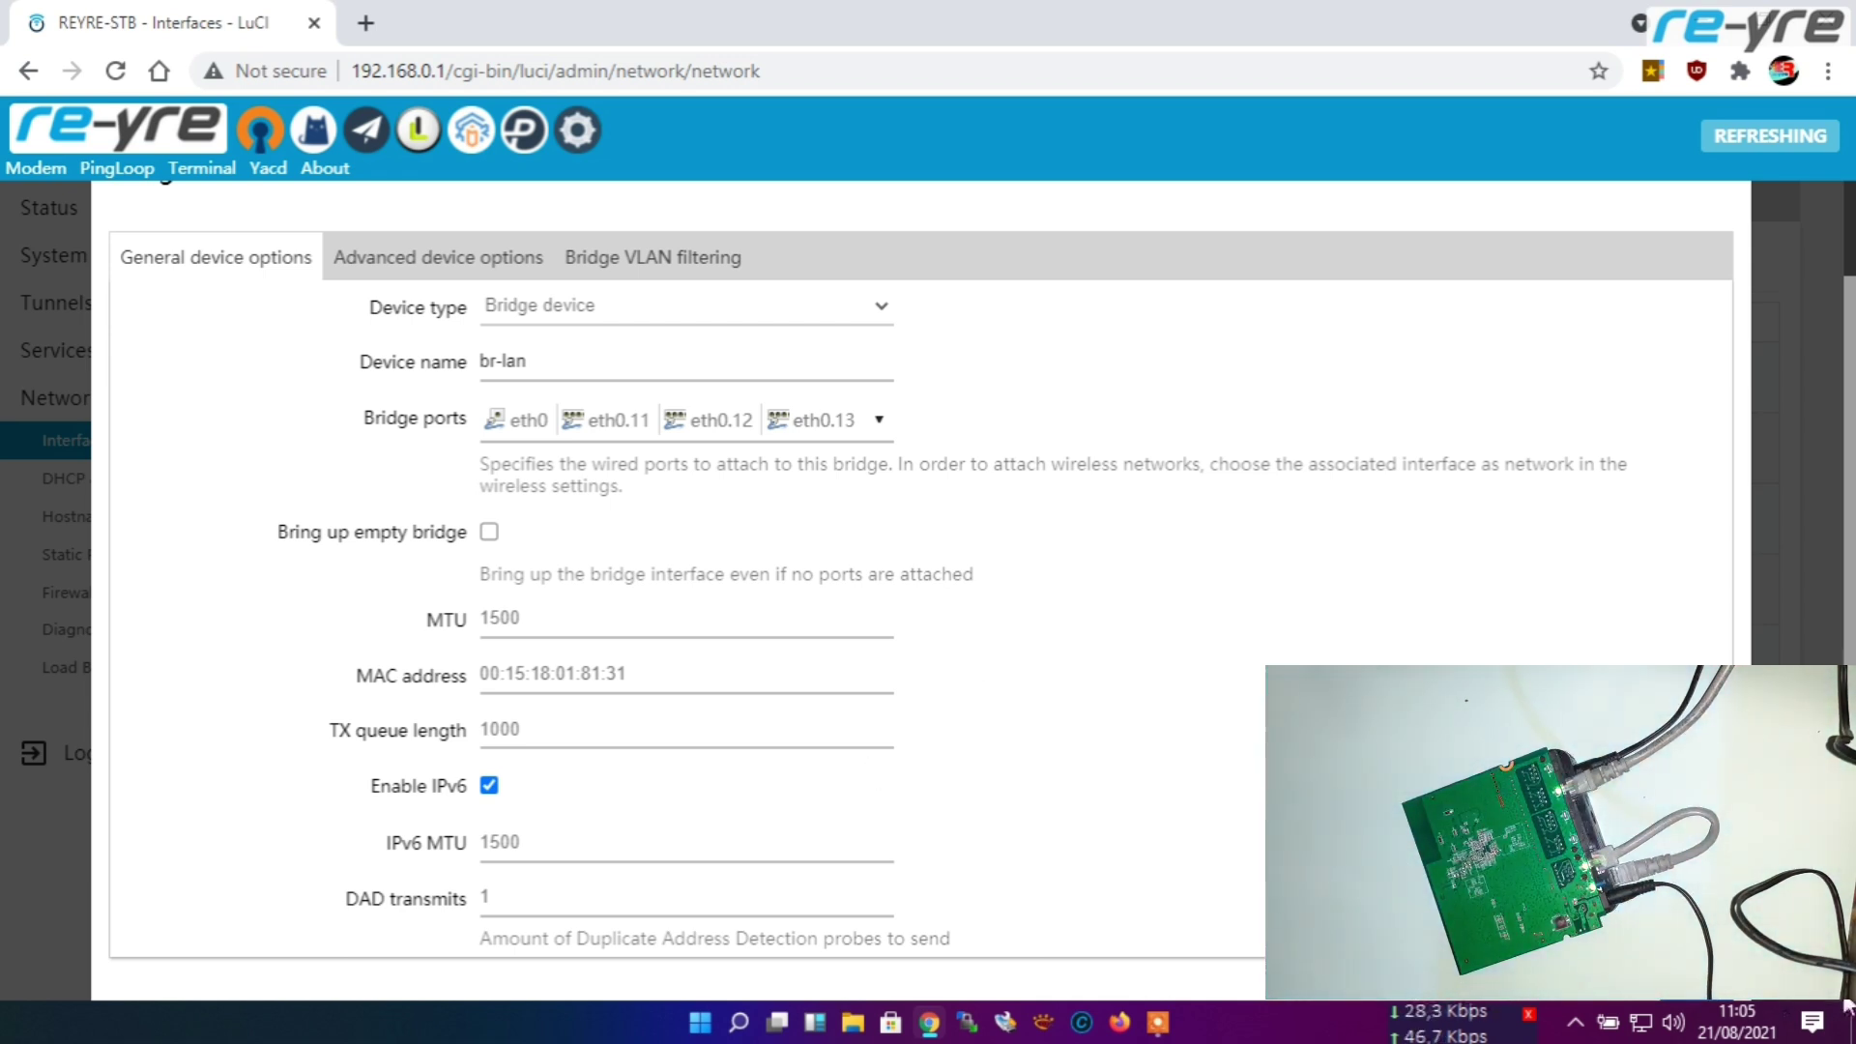
key("Escape")
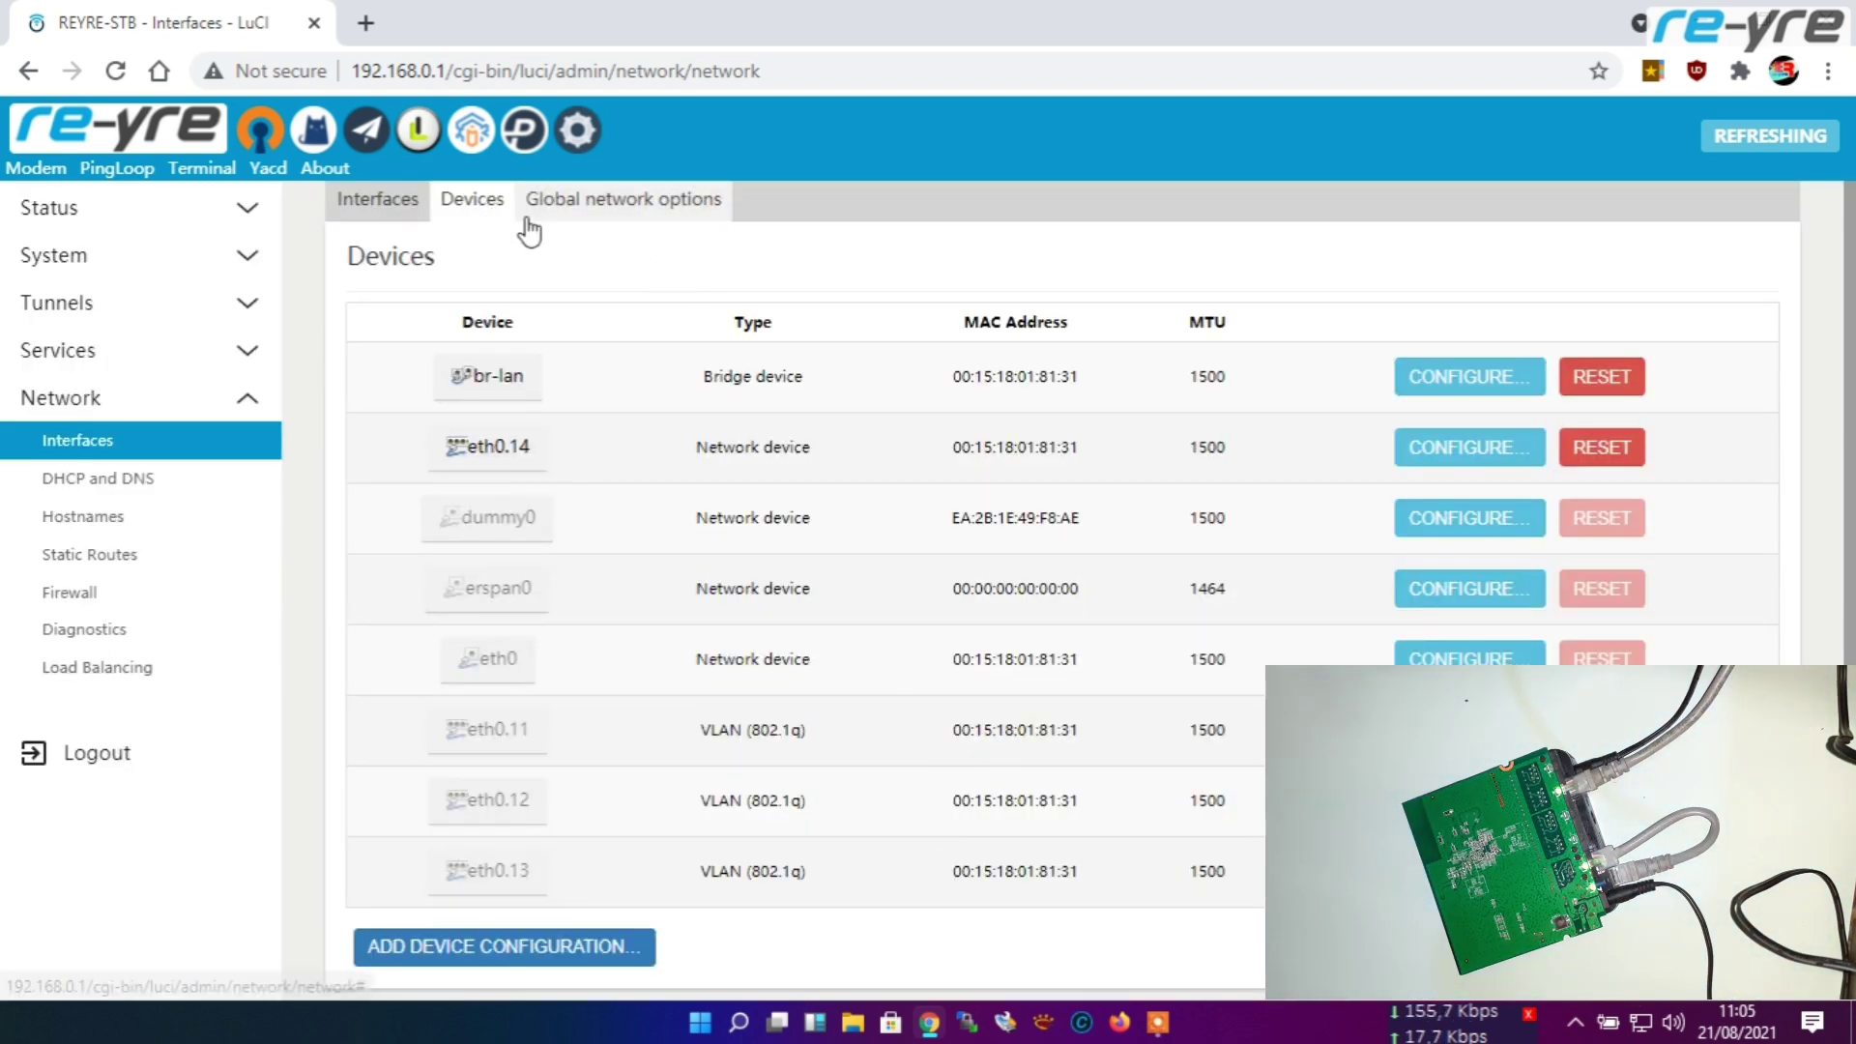
Step: Reopen the br-lan device configuration and review the ports assigned to the bridge
left_click(578, 131)
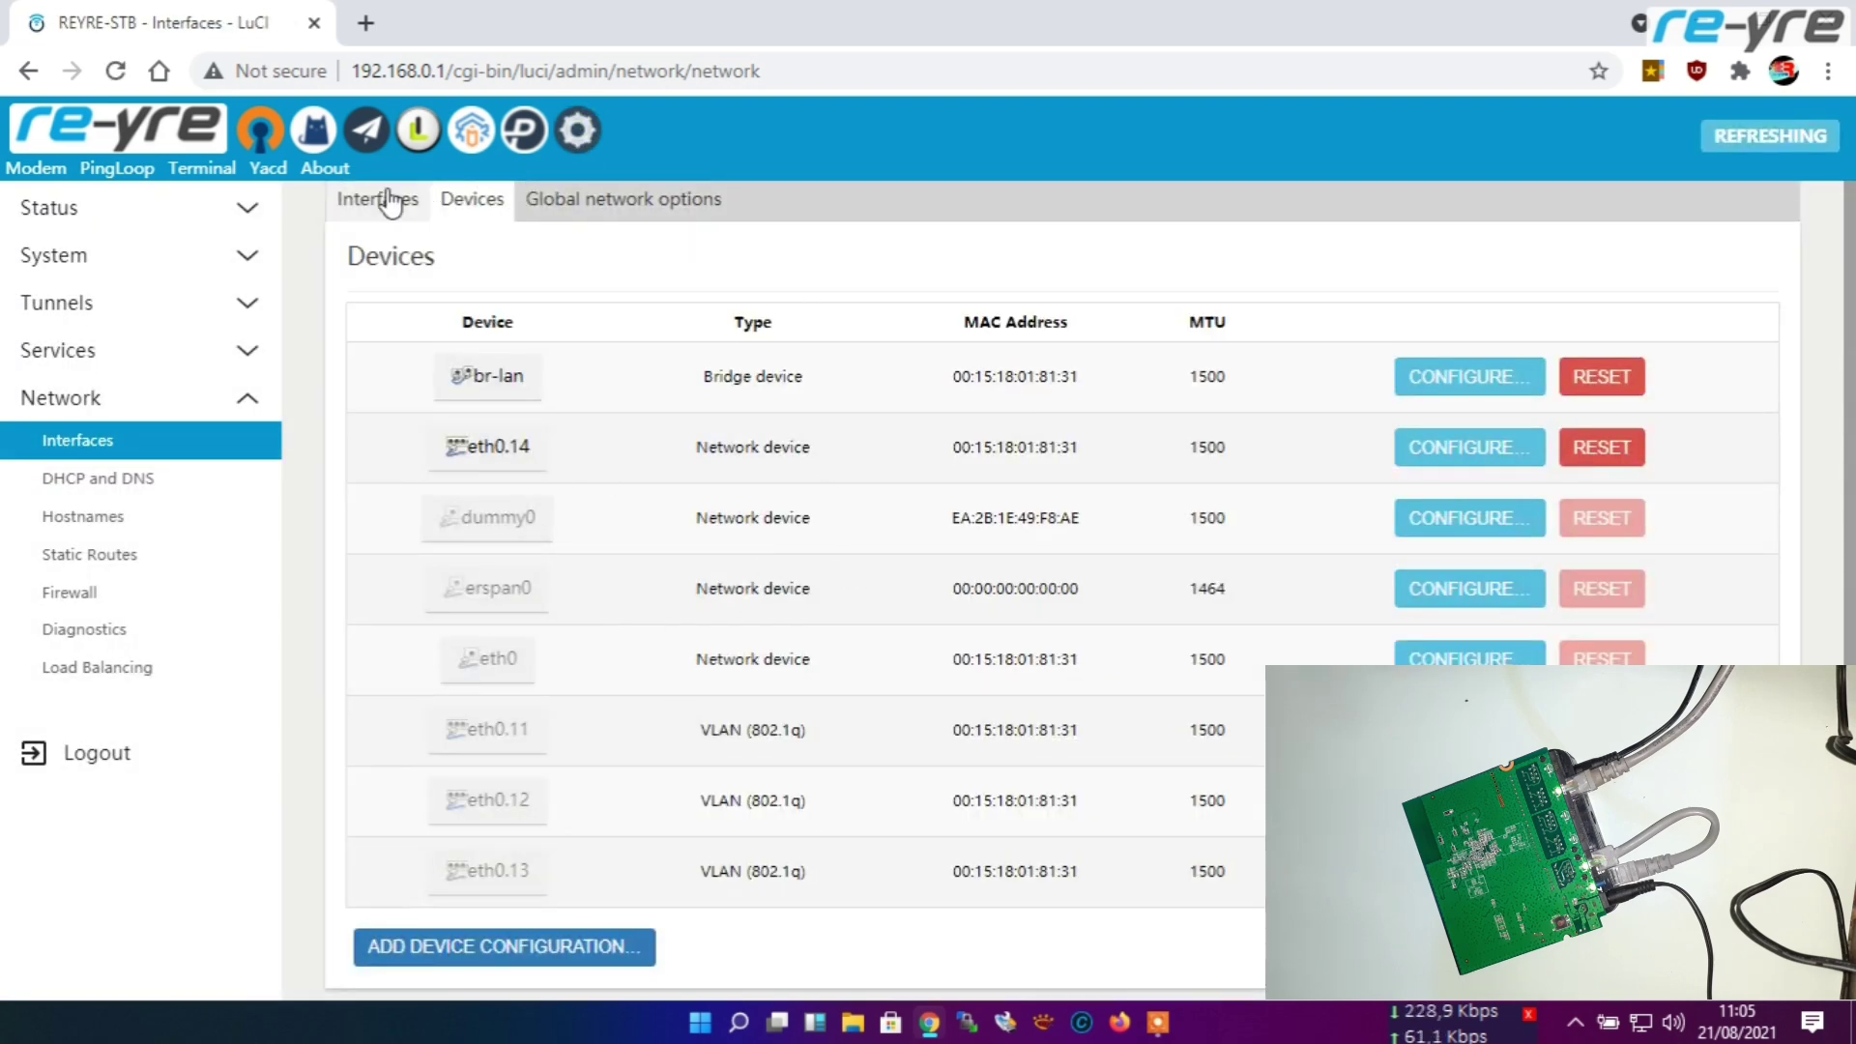
left_click(1495, 379)
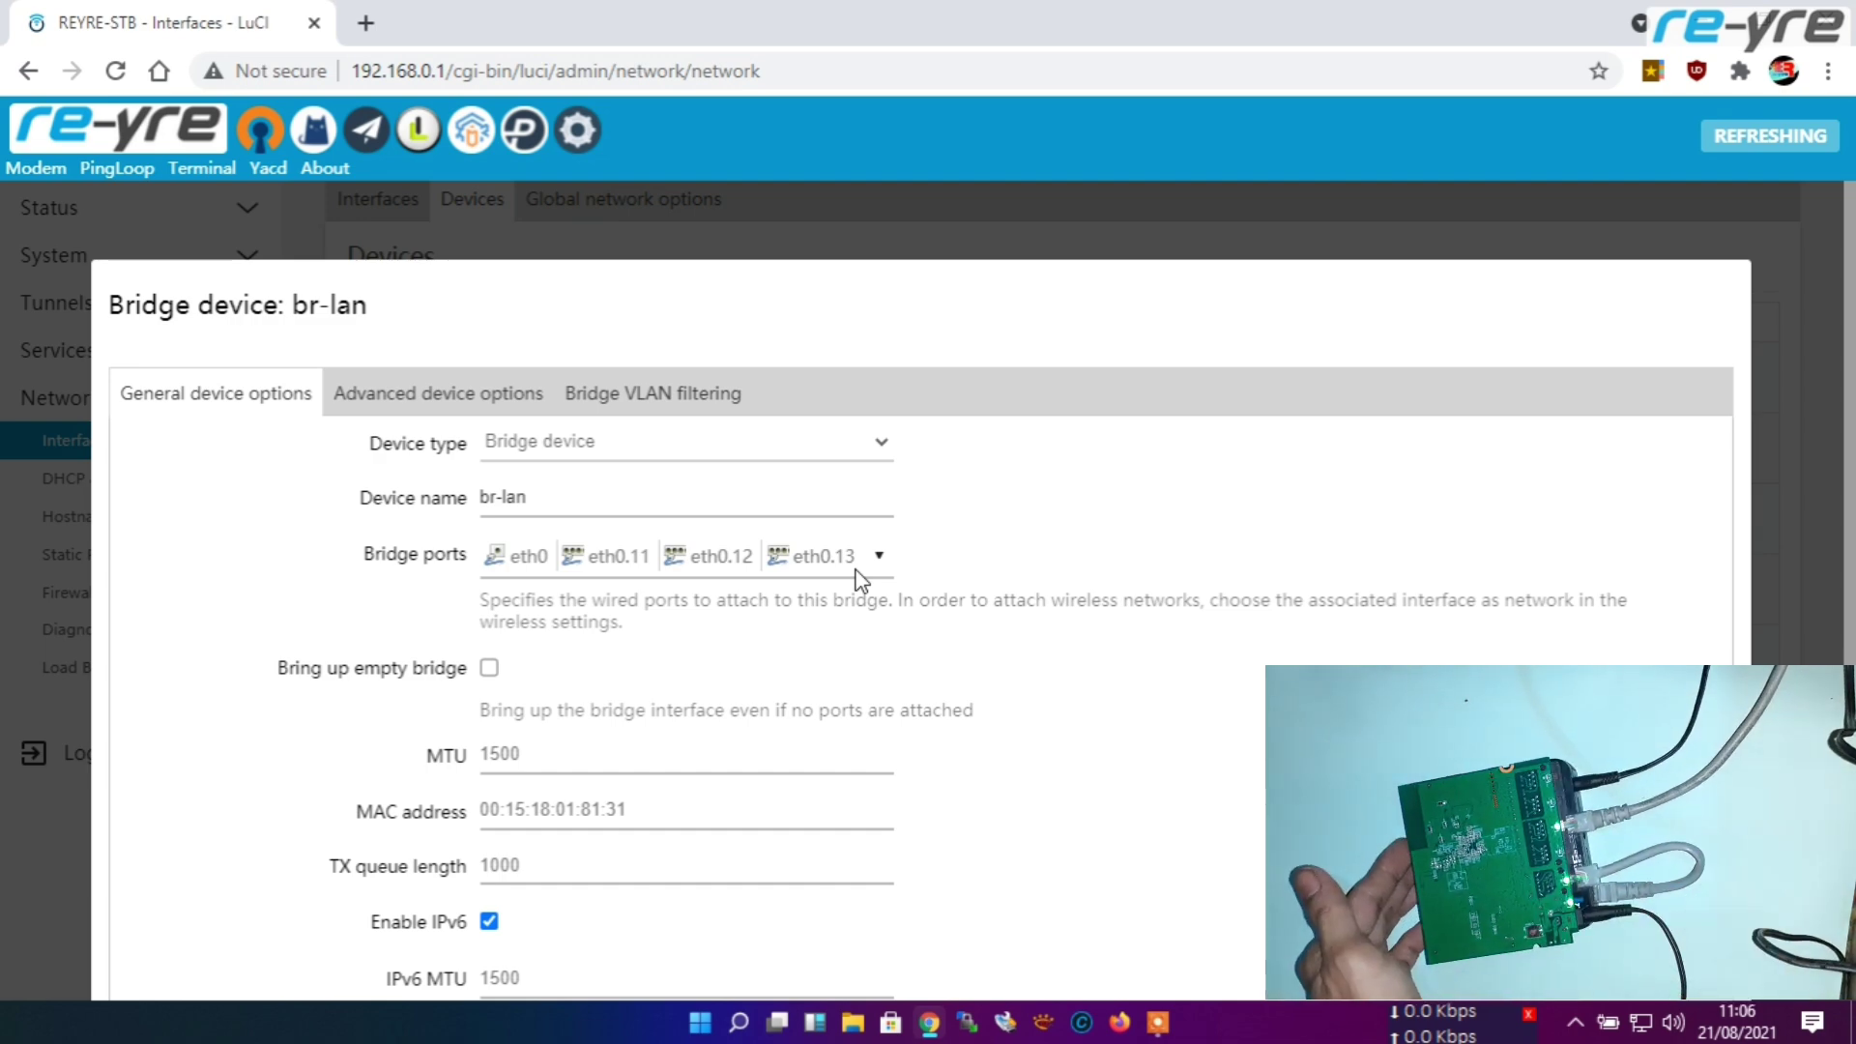
scroll(1372, 613, "down", 3)
left_click(1644, 875)
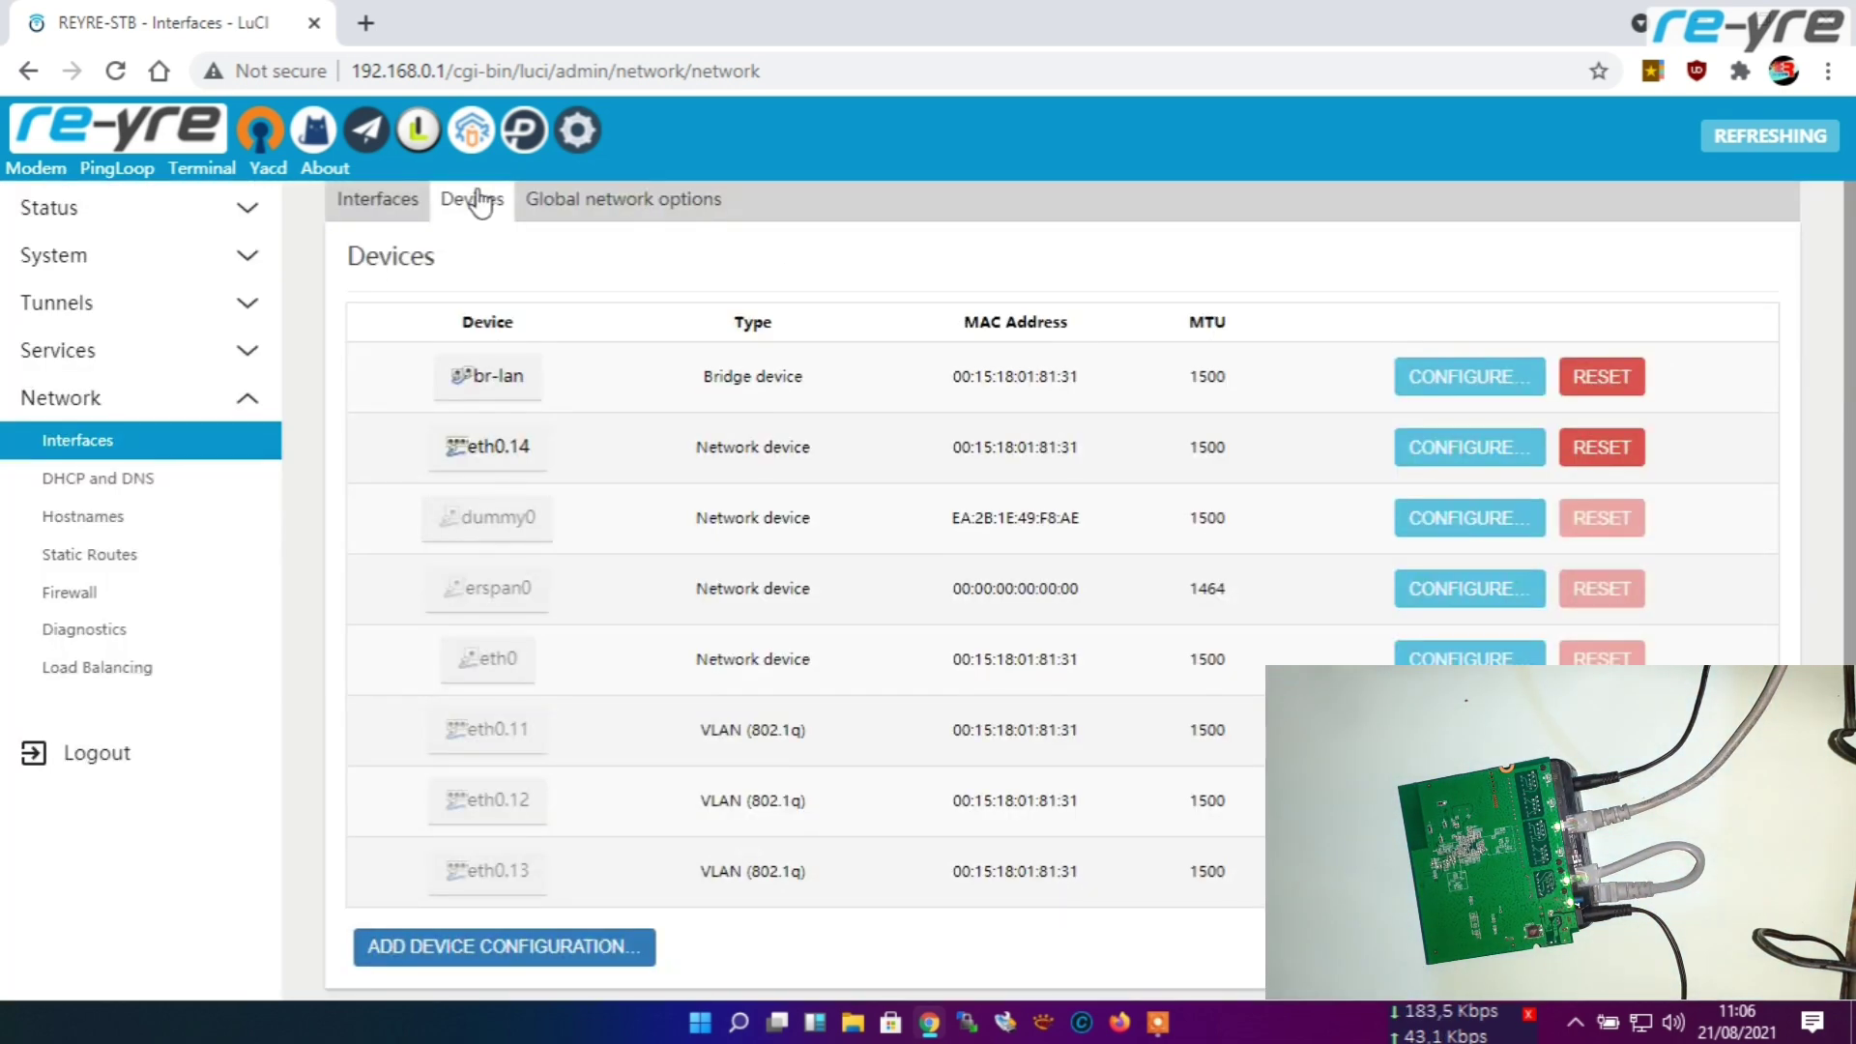
Step: Expand the available bridge ports for br-lan, check whether eth0.14 is included, and leave the selection as it is
left_click(435, 201)
left_click(1463, 377)
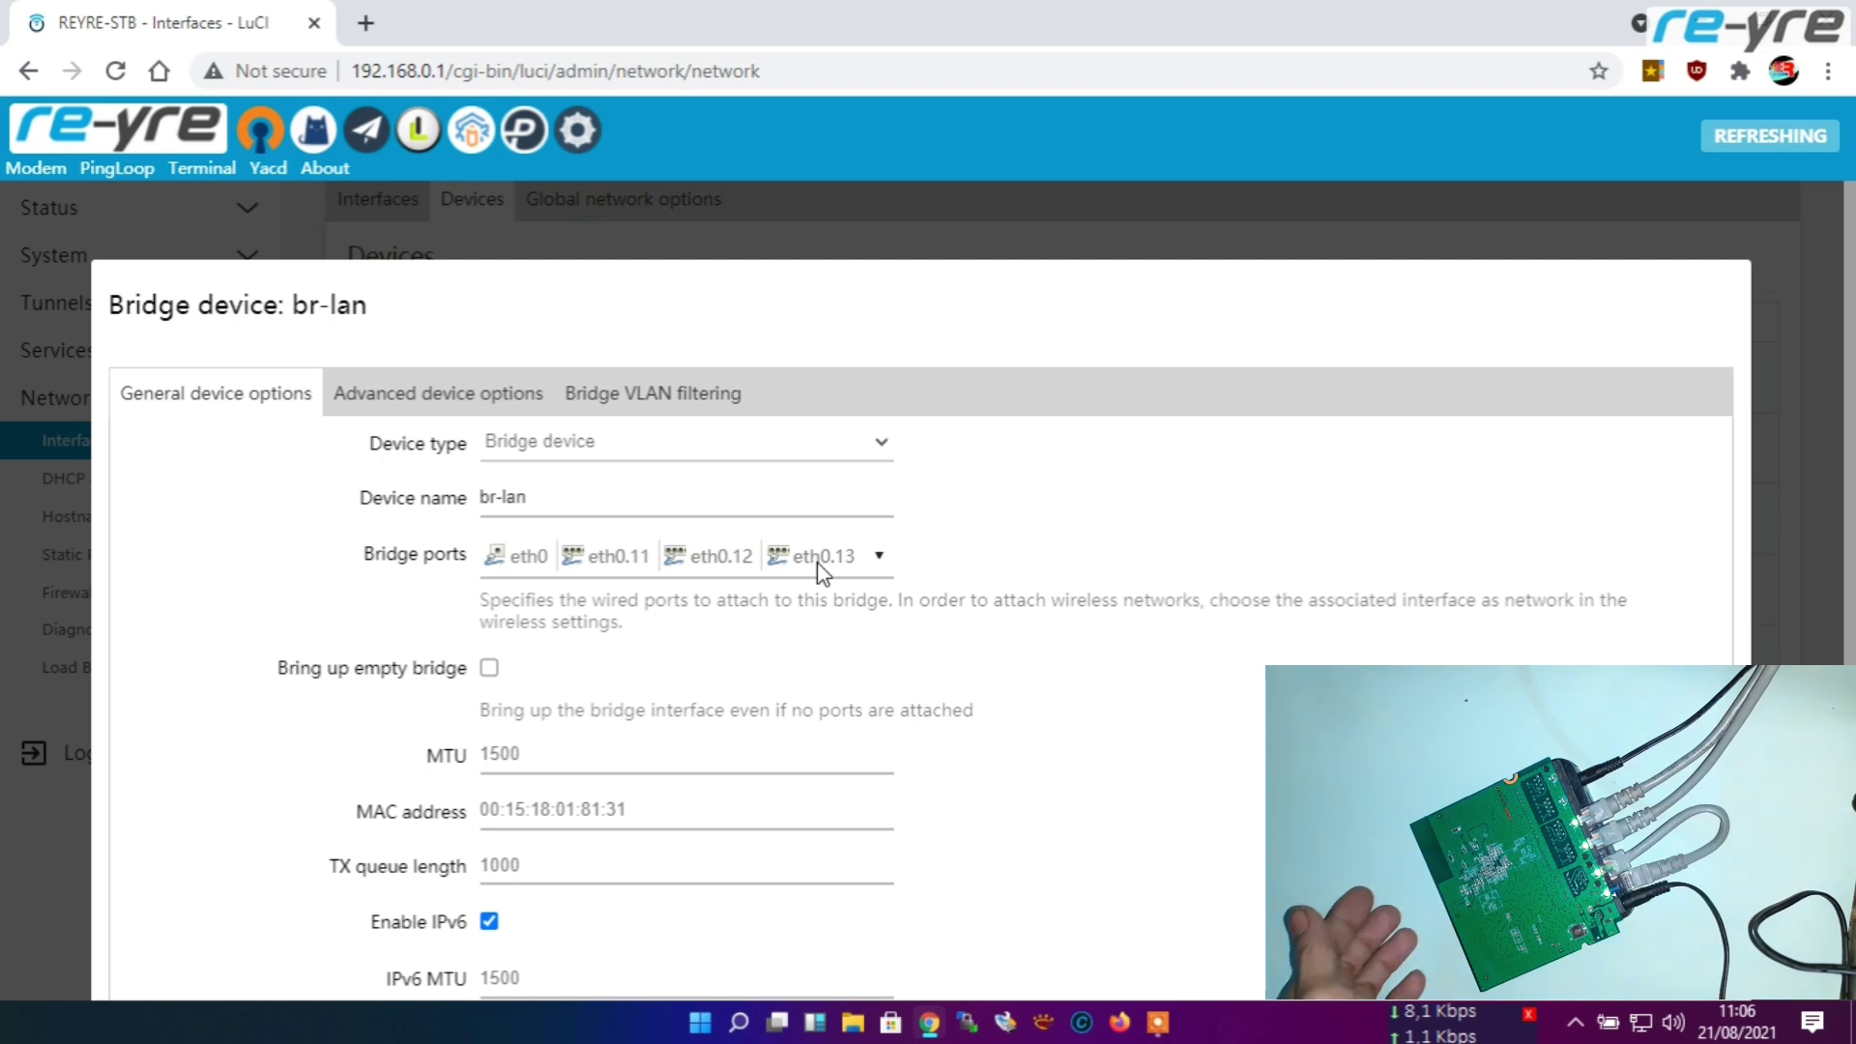
scroll(1085, 518, "down", 1)
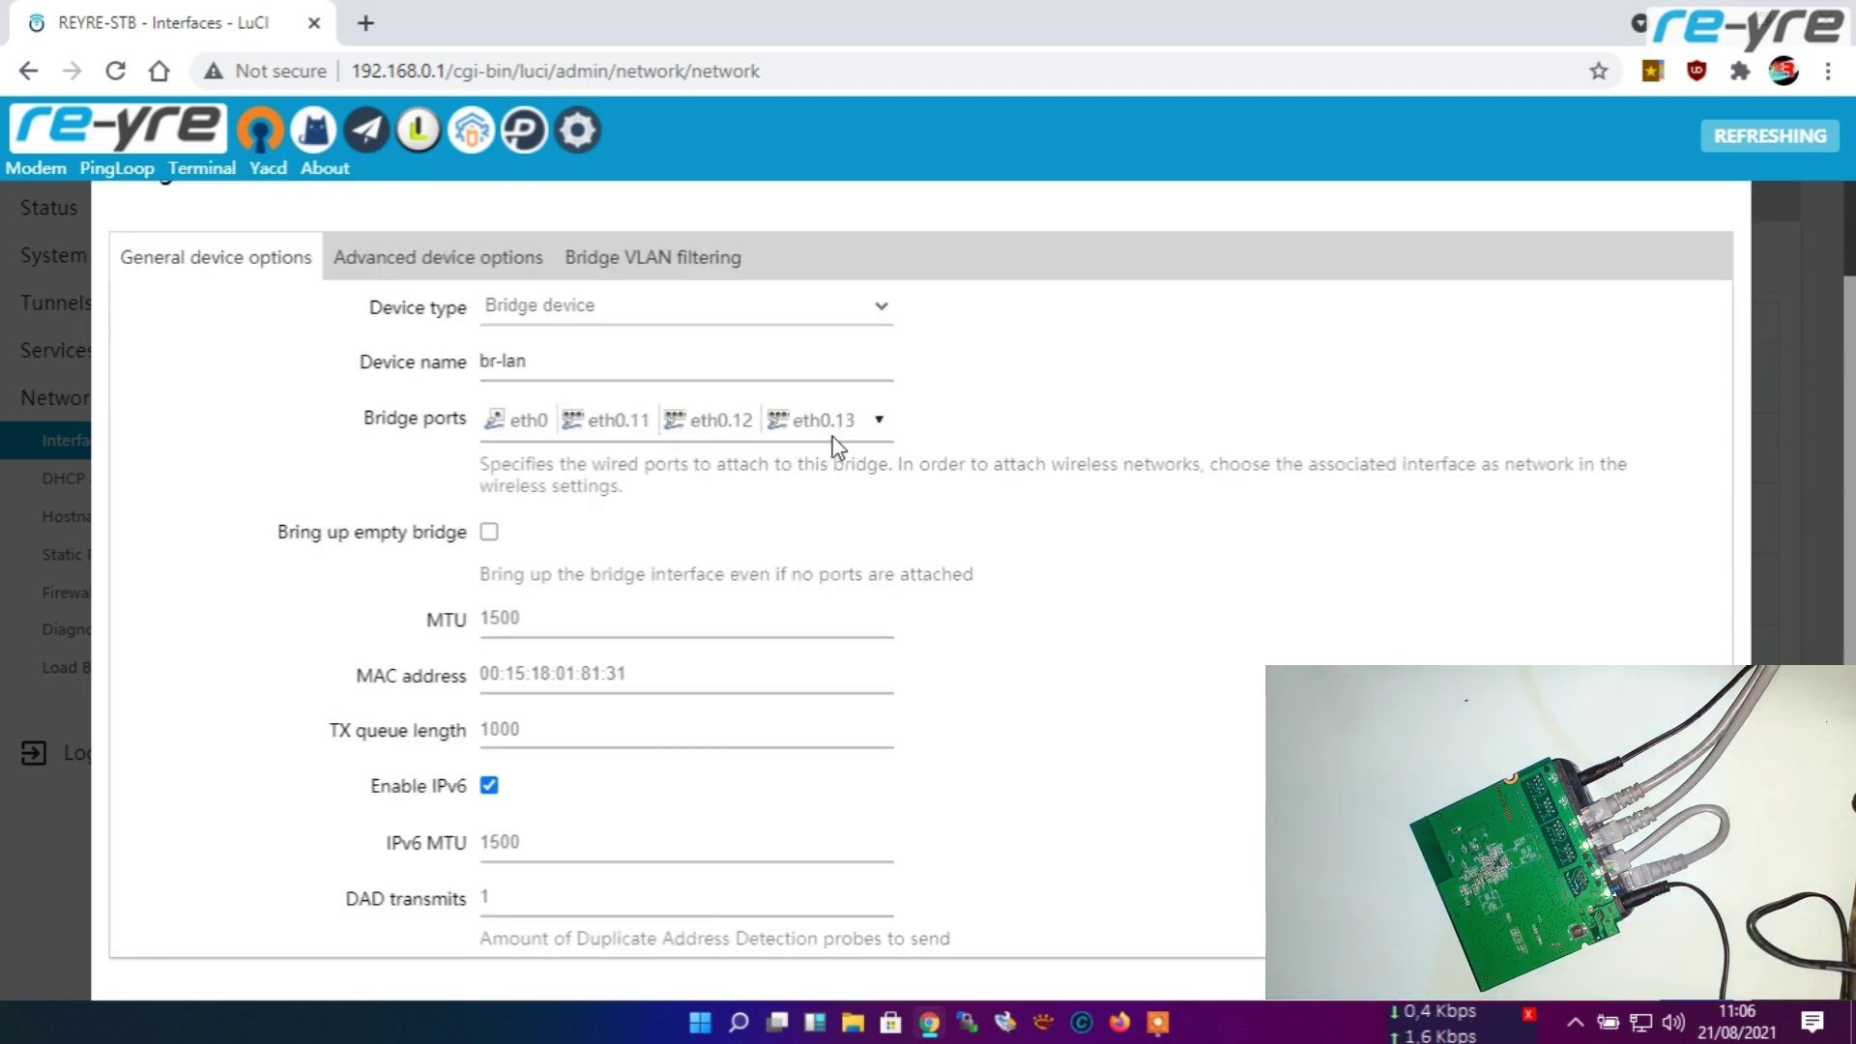
left_click(879, 420)
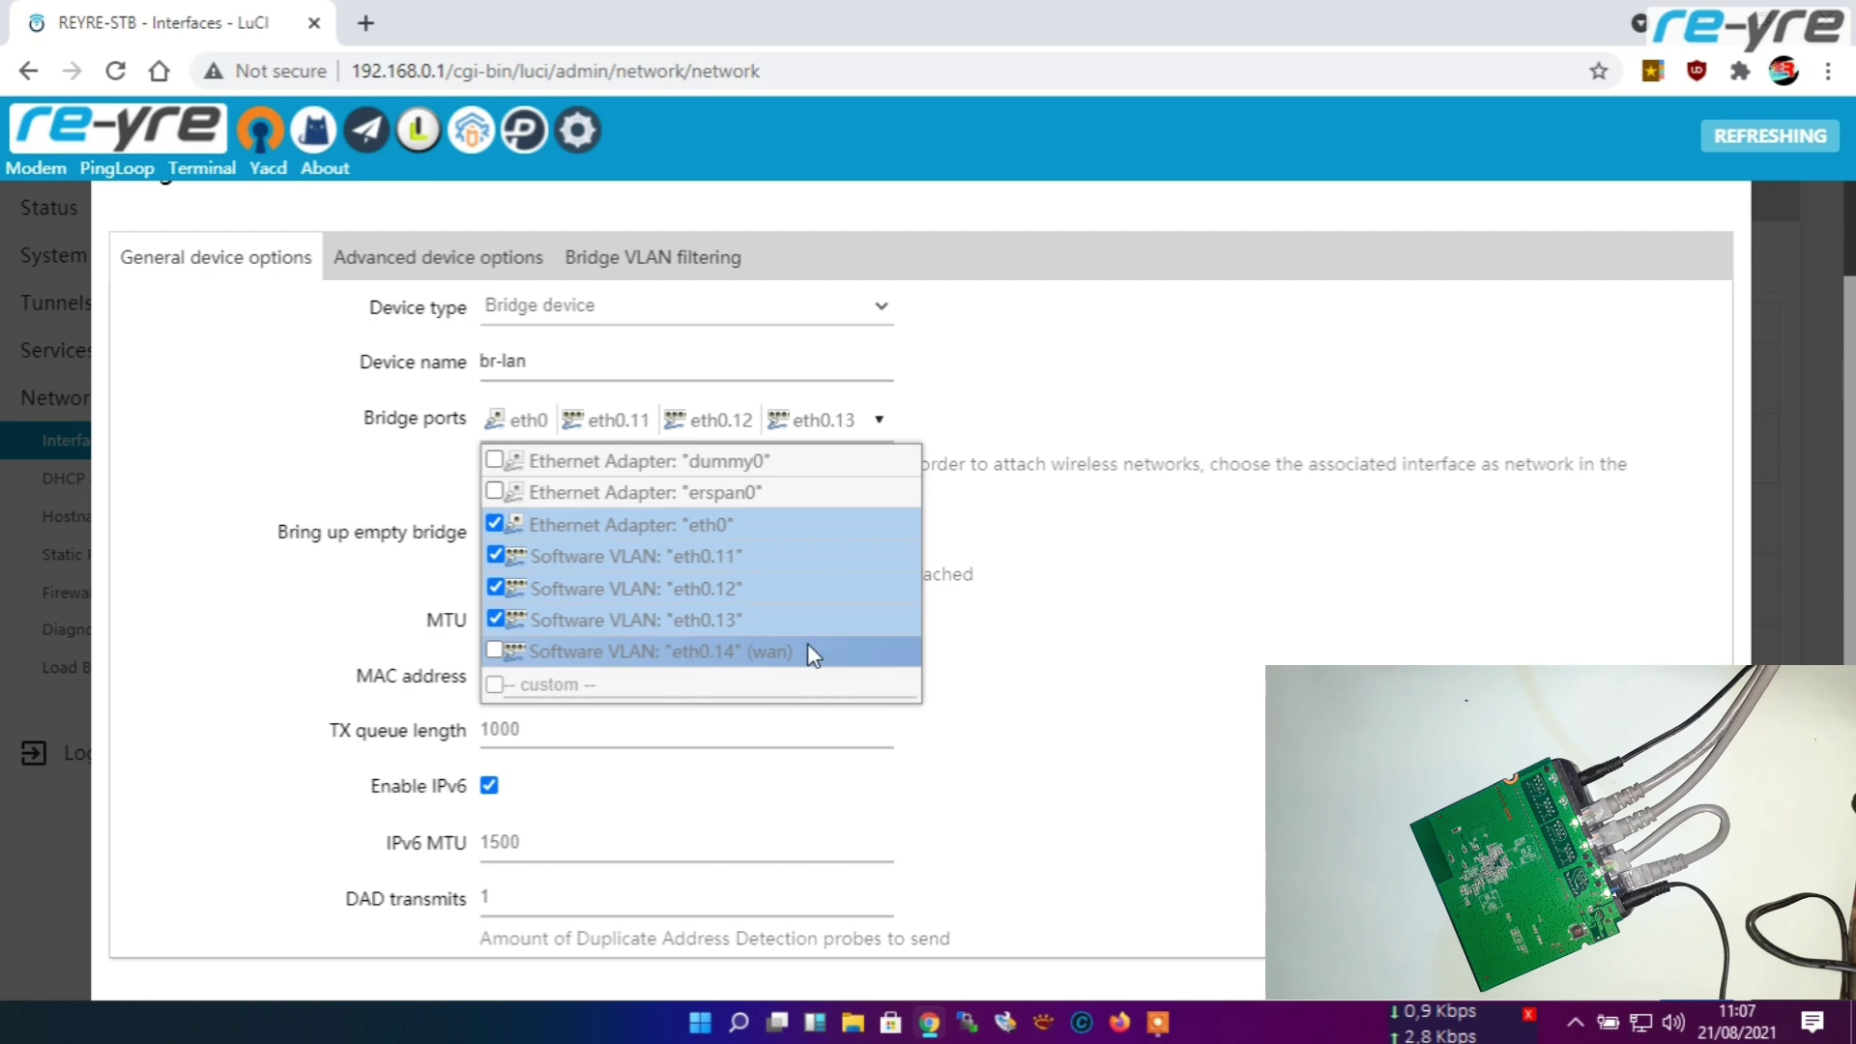
key("Escape")
key("Escape")
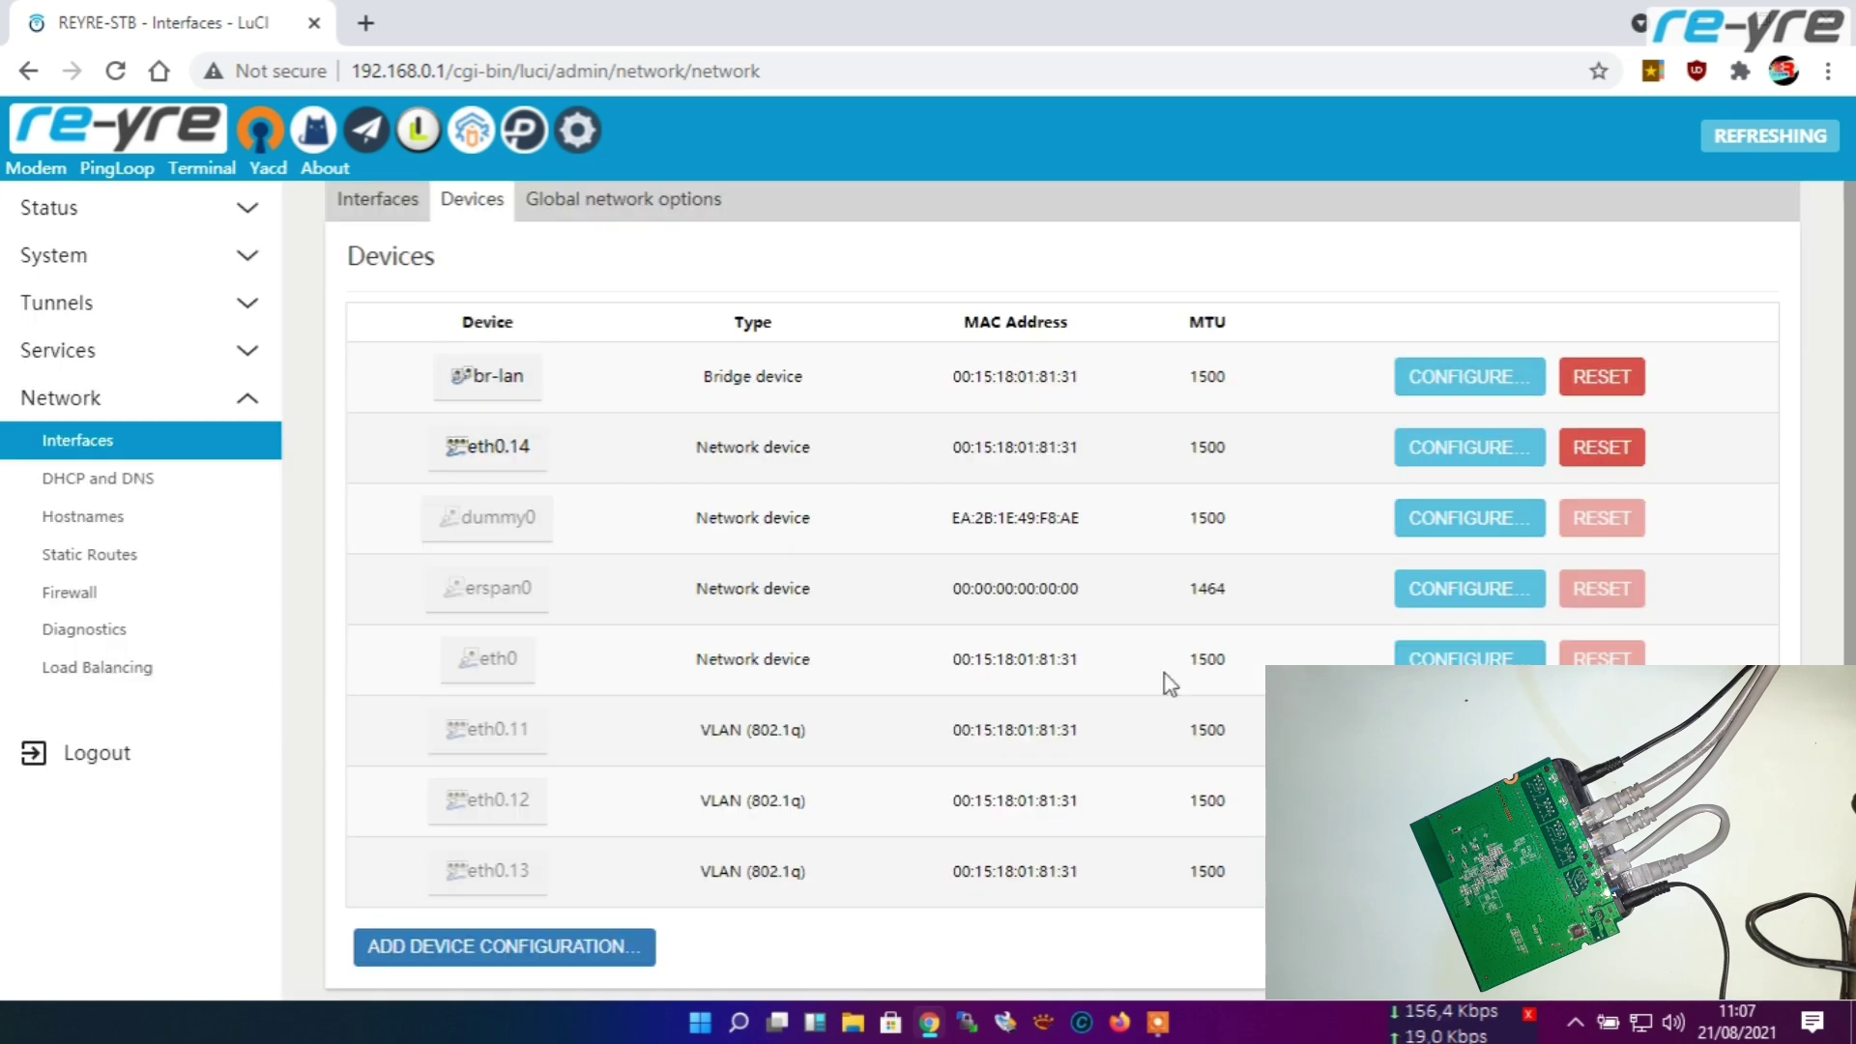
Step: Compare the device assigned to the WAN interface with the entries in the device list
left_click(380, 203)
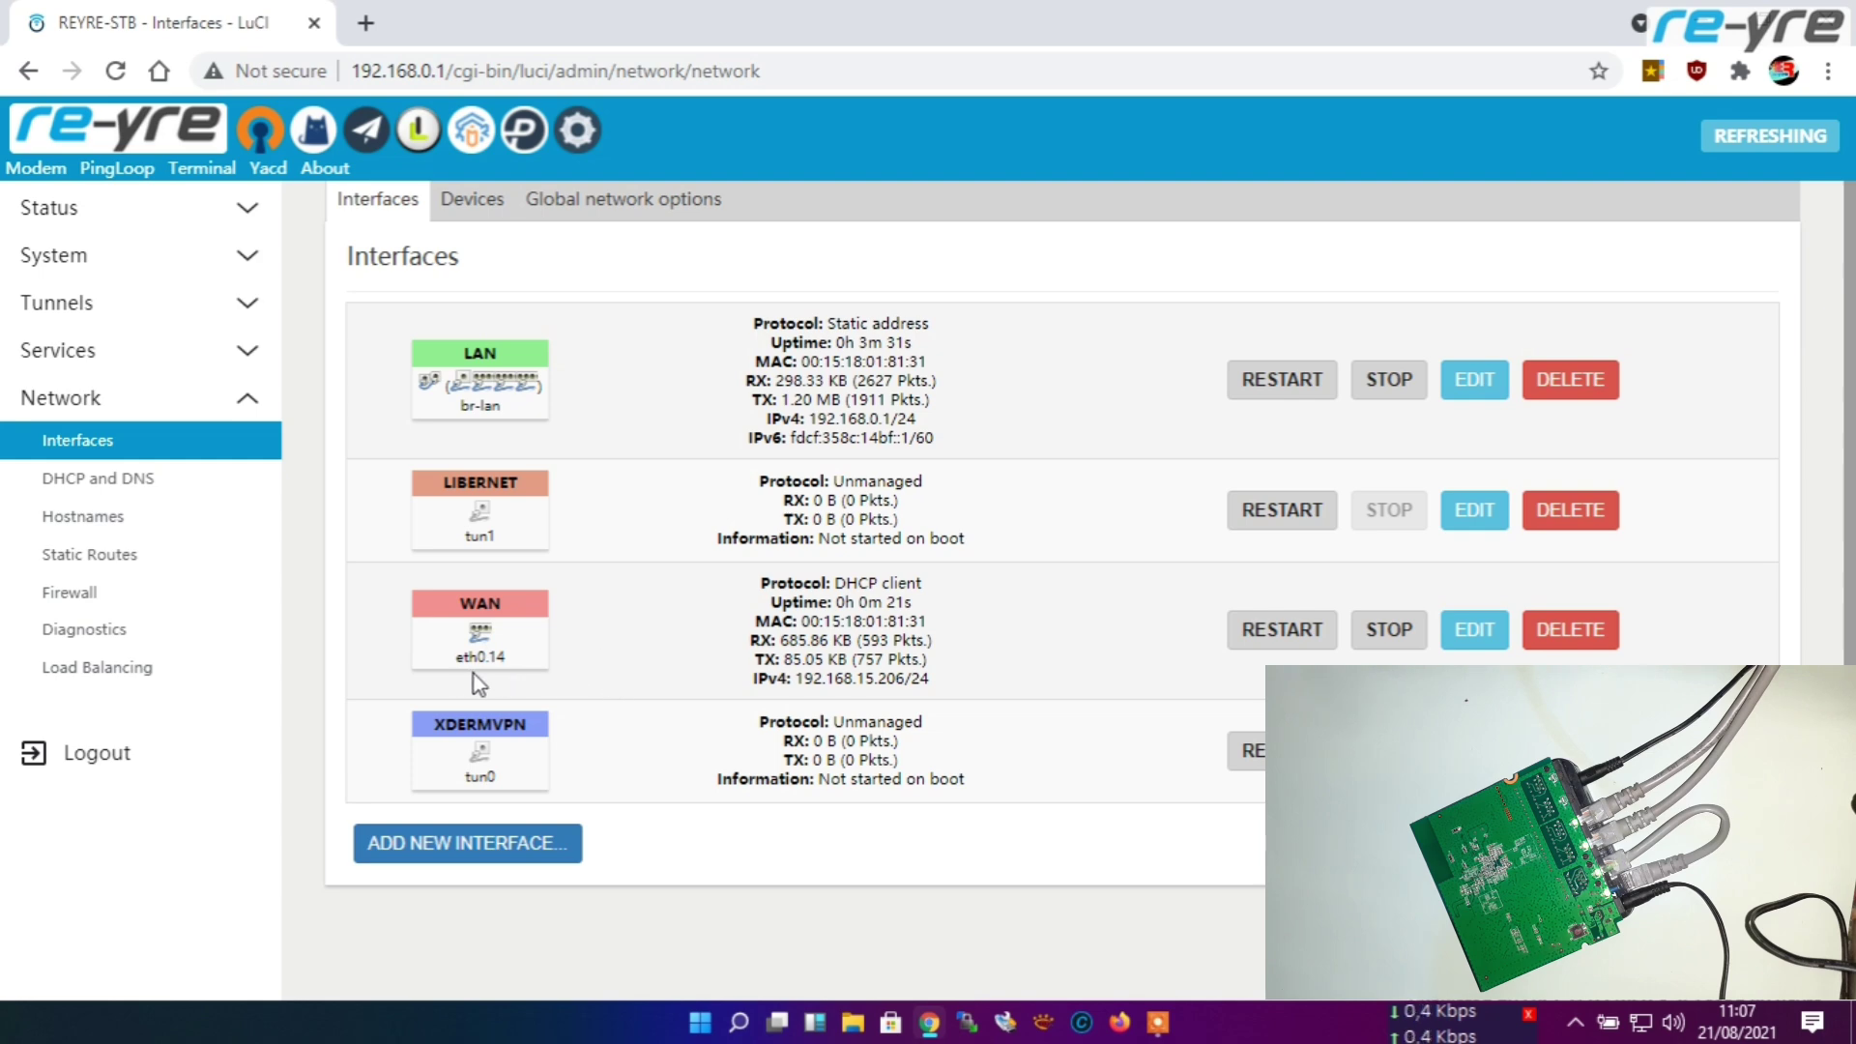
left_click(483, 205)
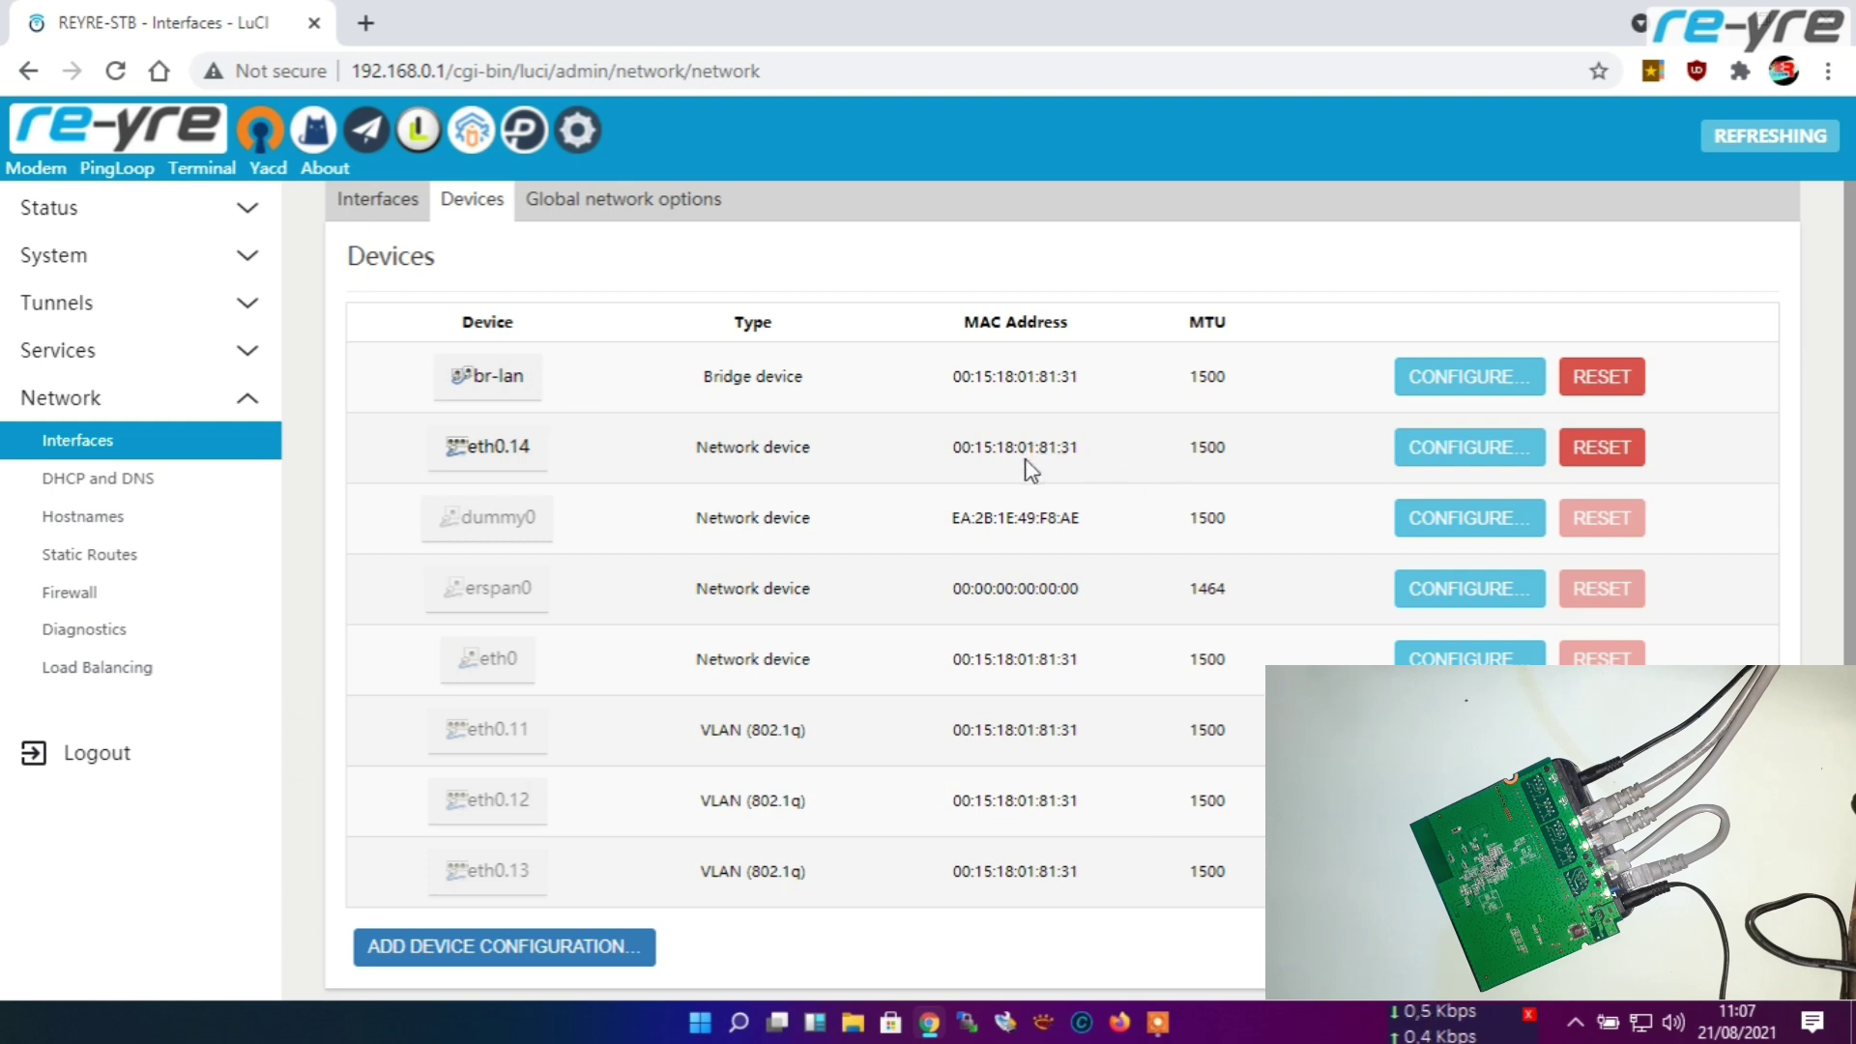
left_click(374, 201)
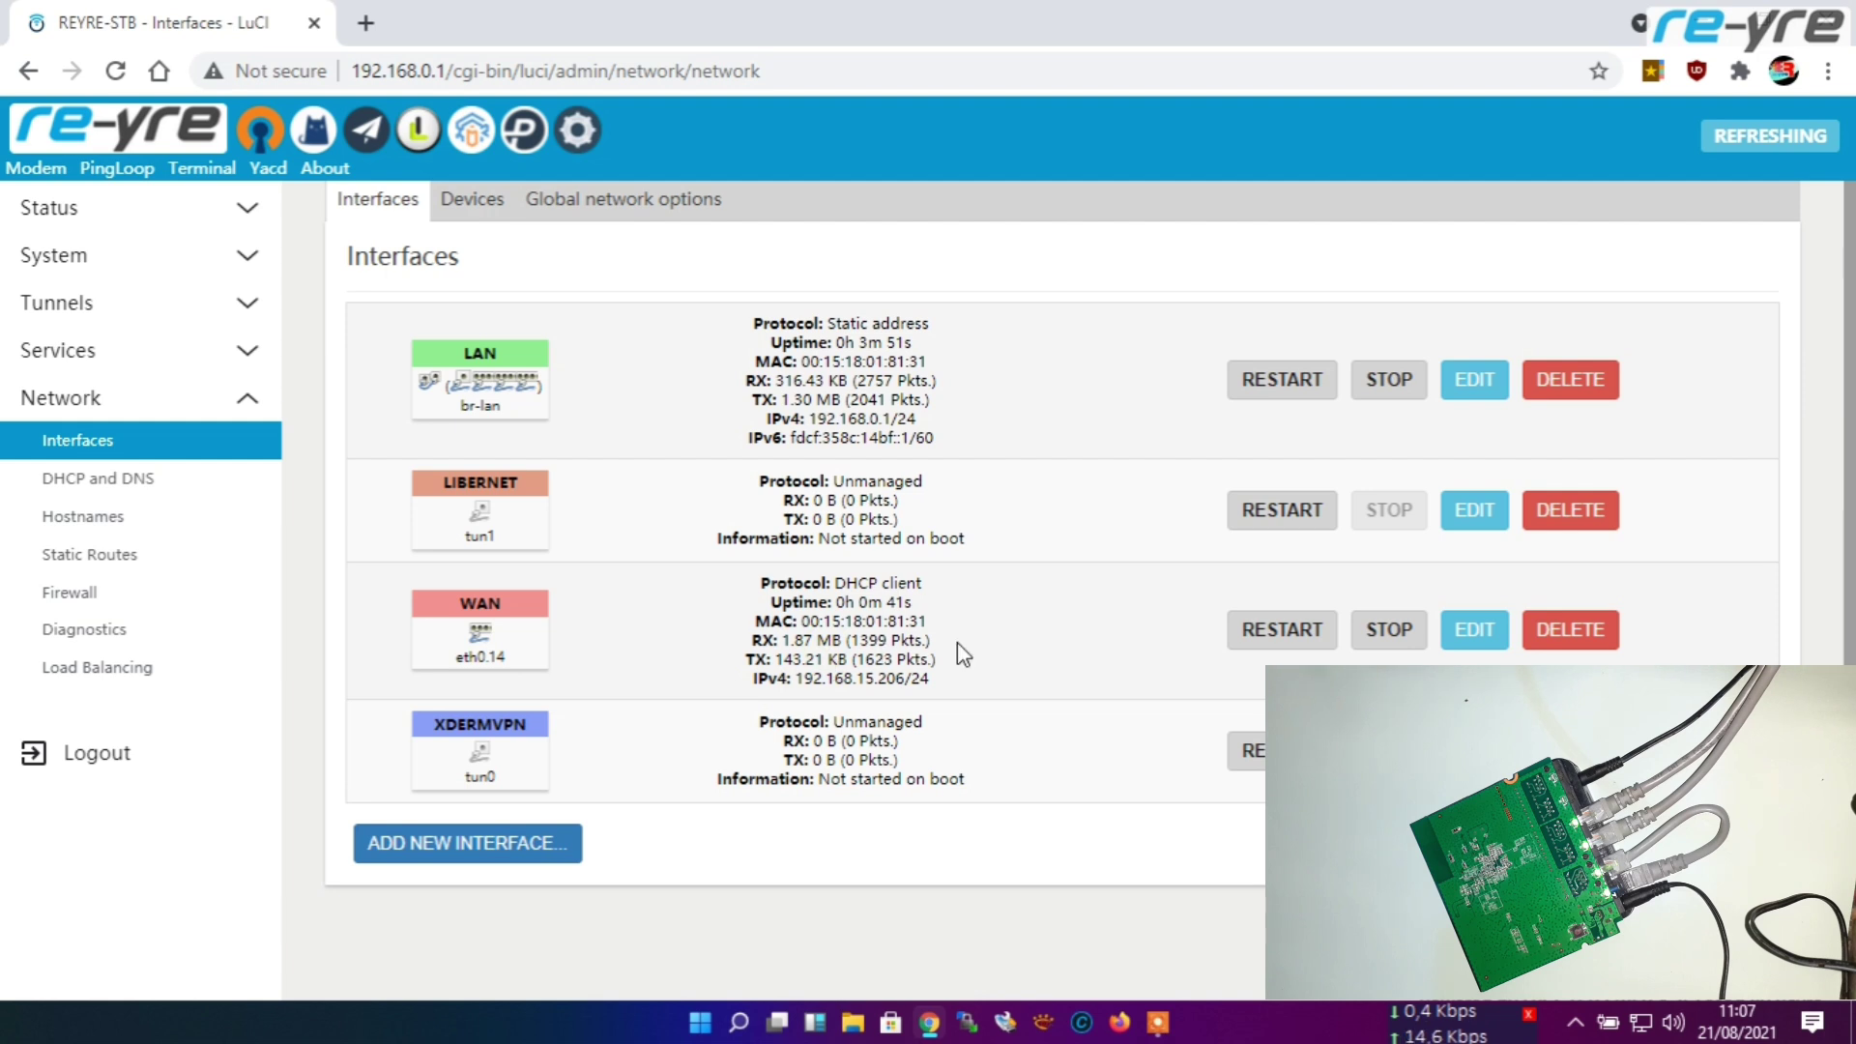
Step: Open the bookmarked What is My IP page in a new browser tab and check the public IPv4 address
left_click(369, 23)
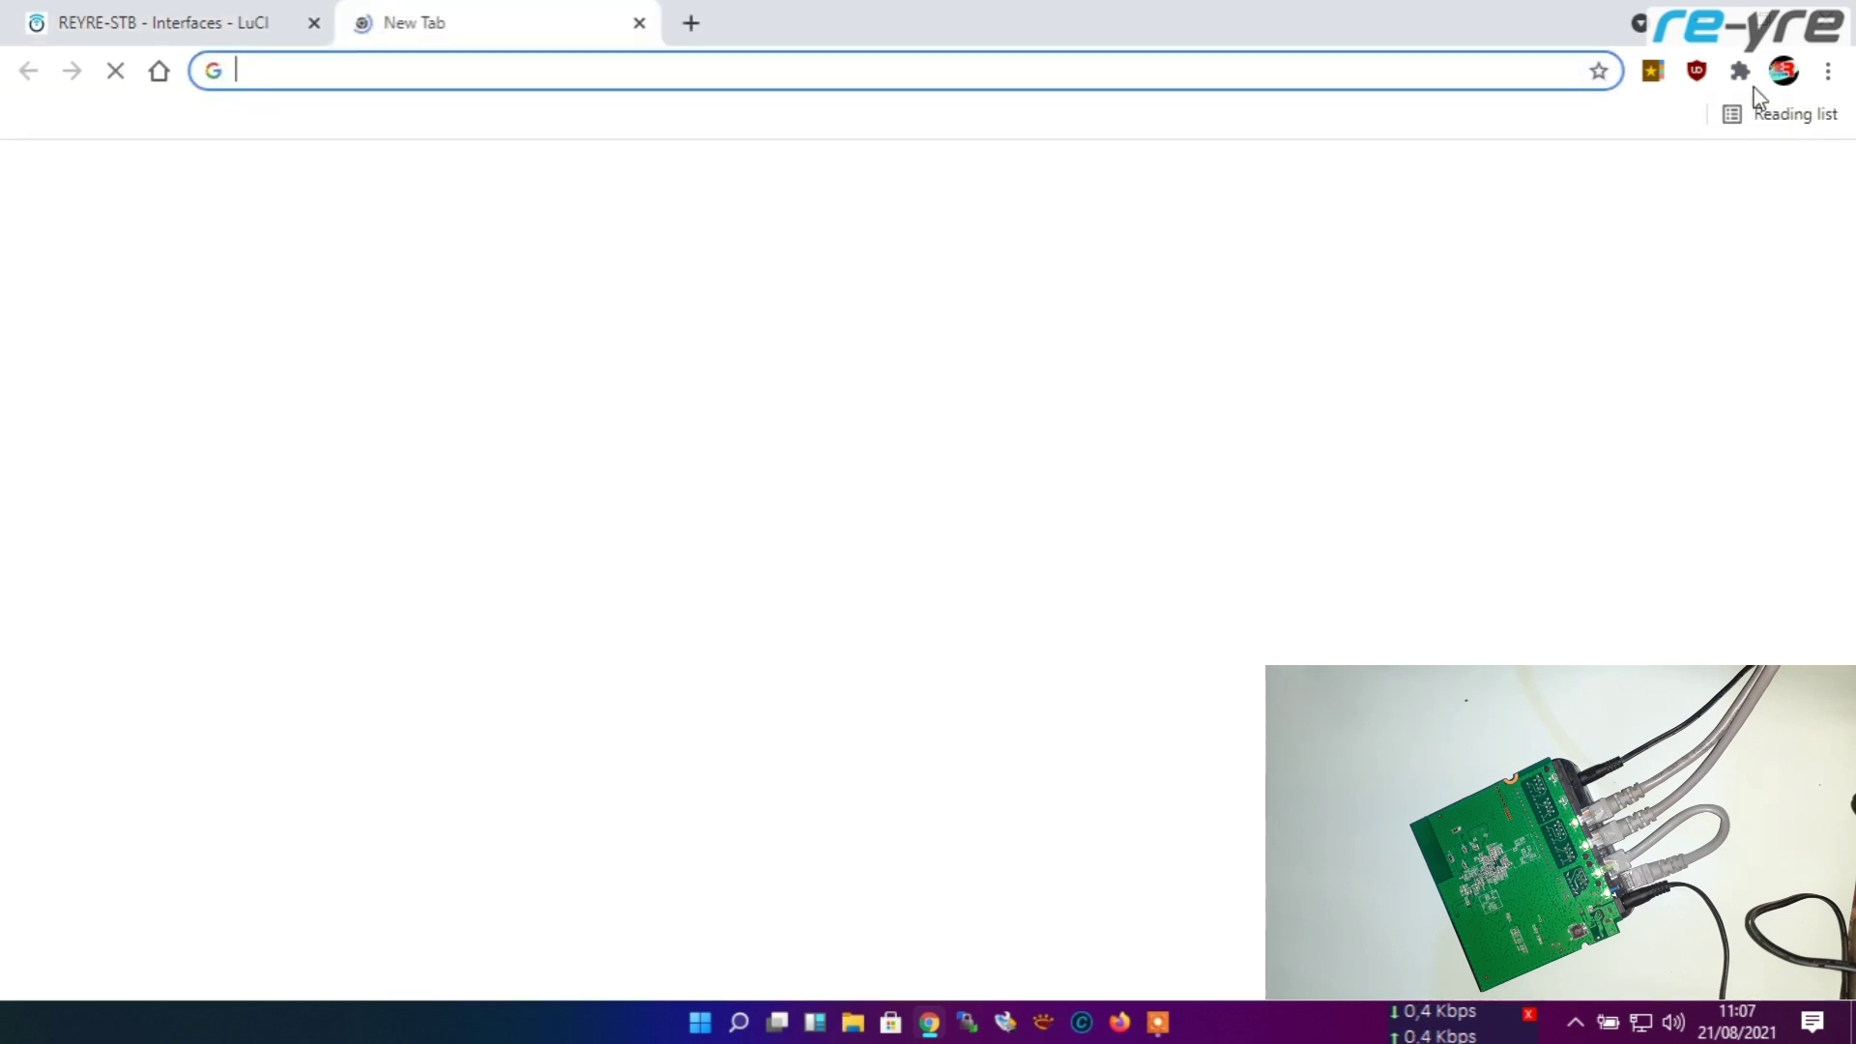
left_click(1652, 71)
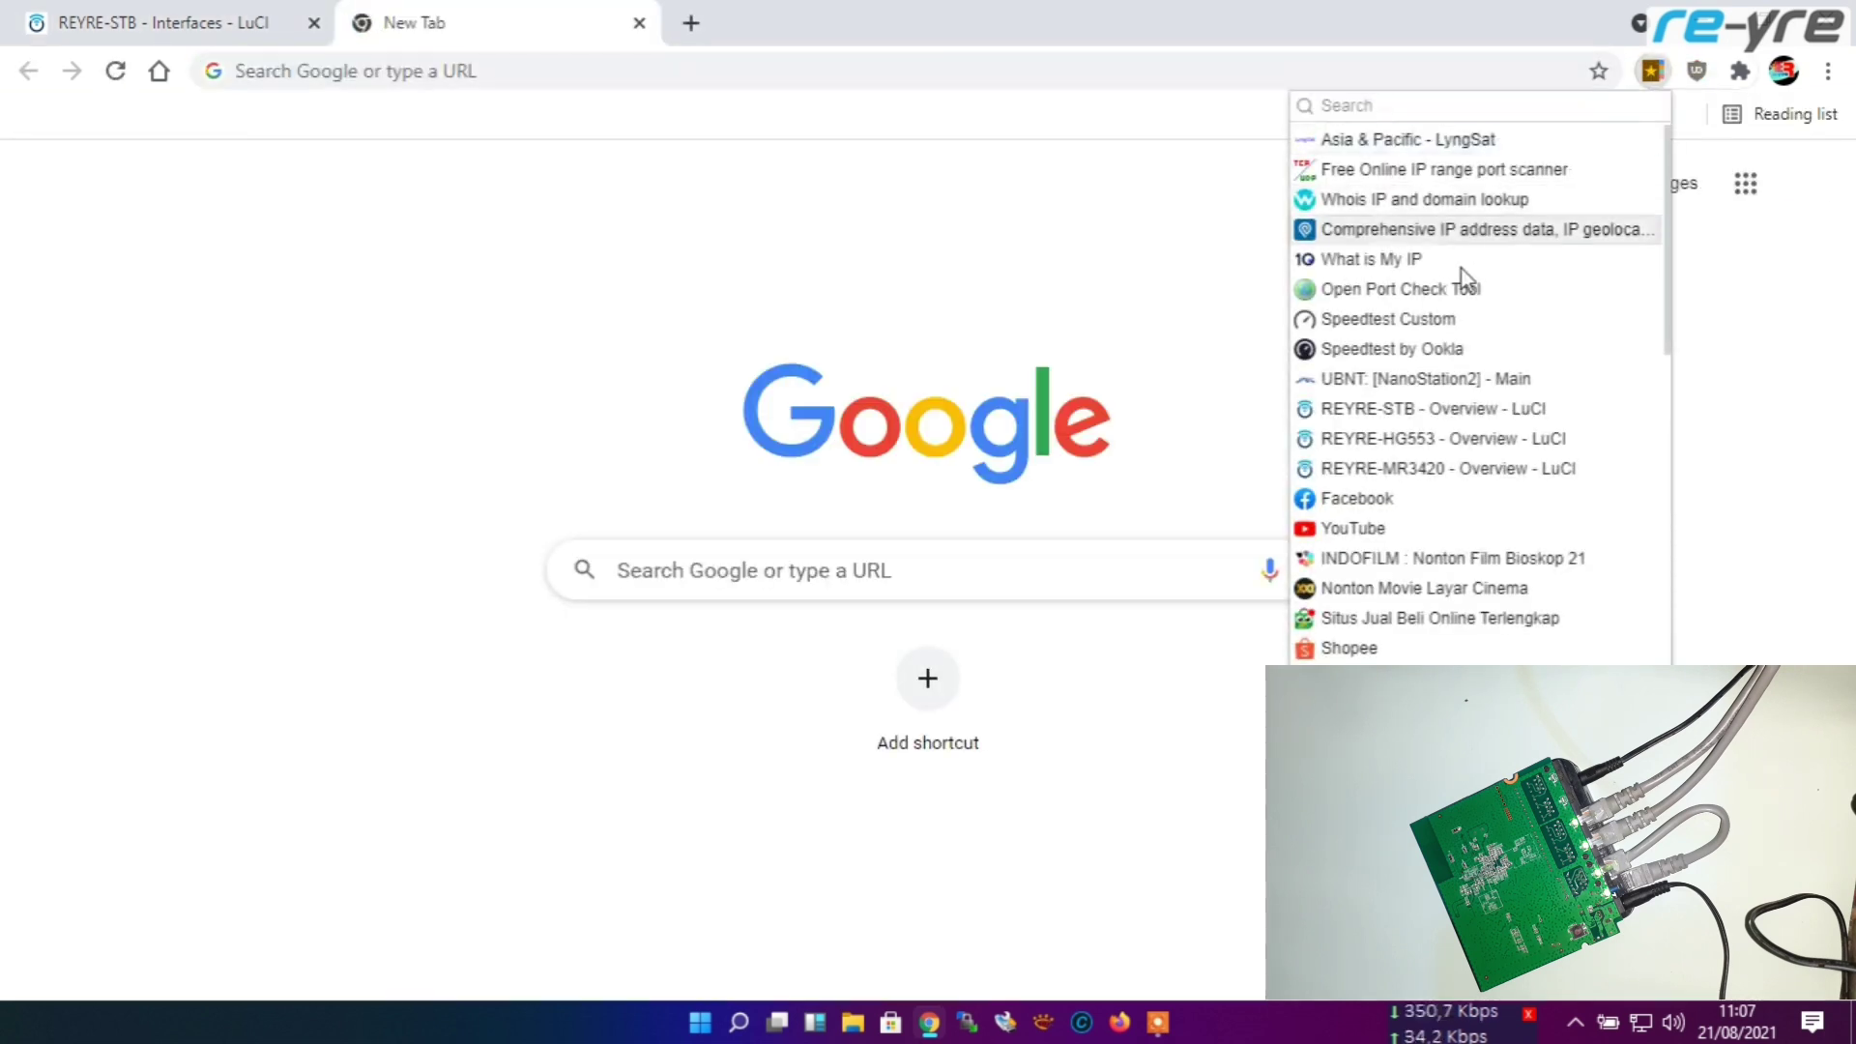
left_click(1402, 261)
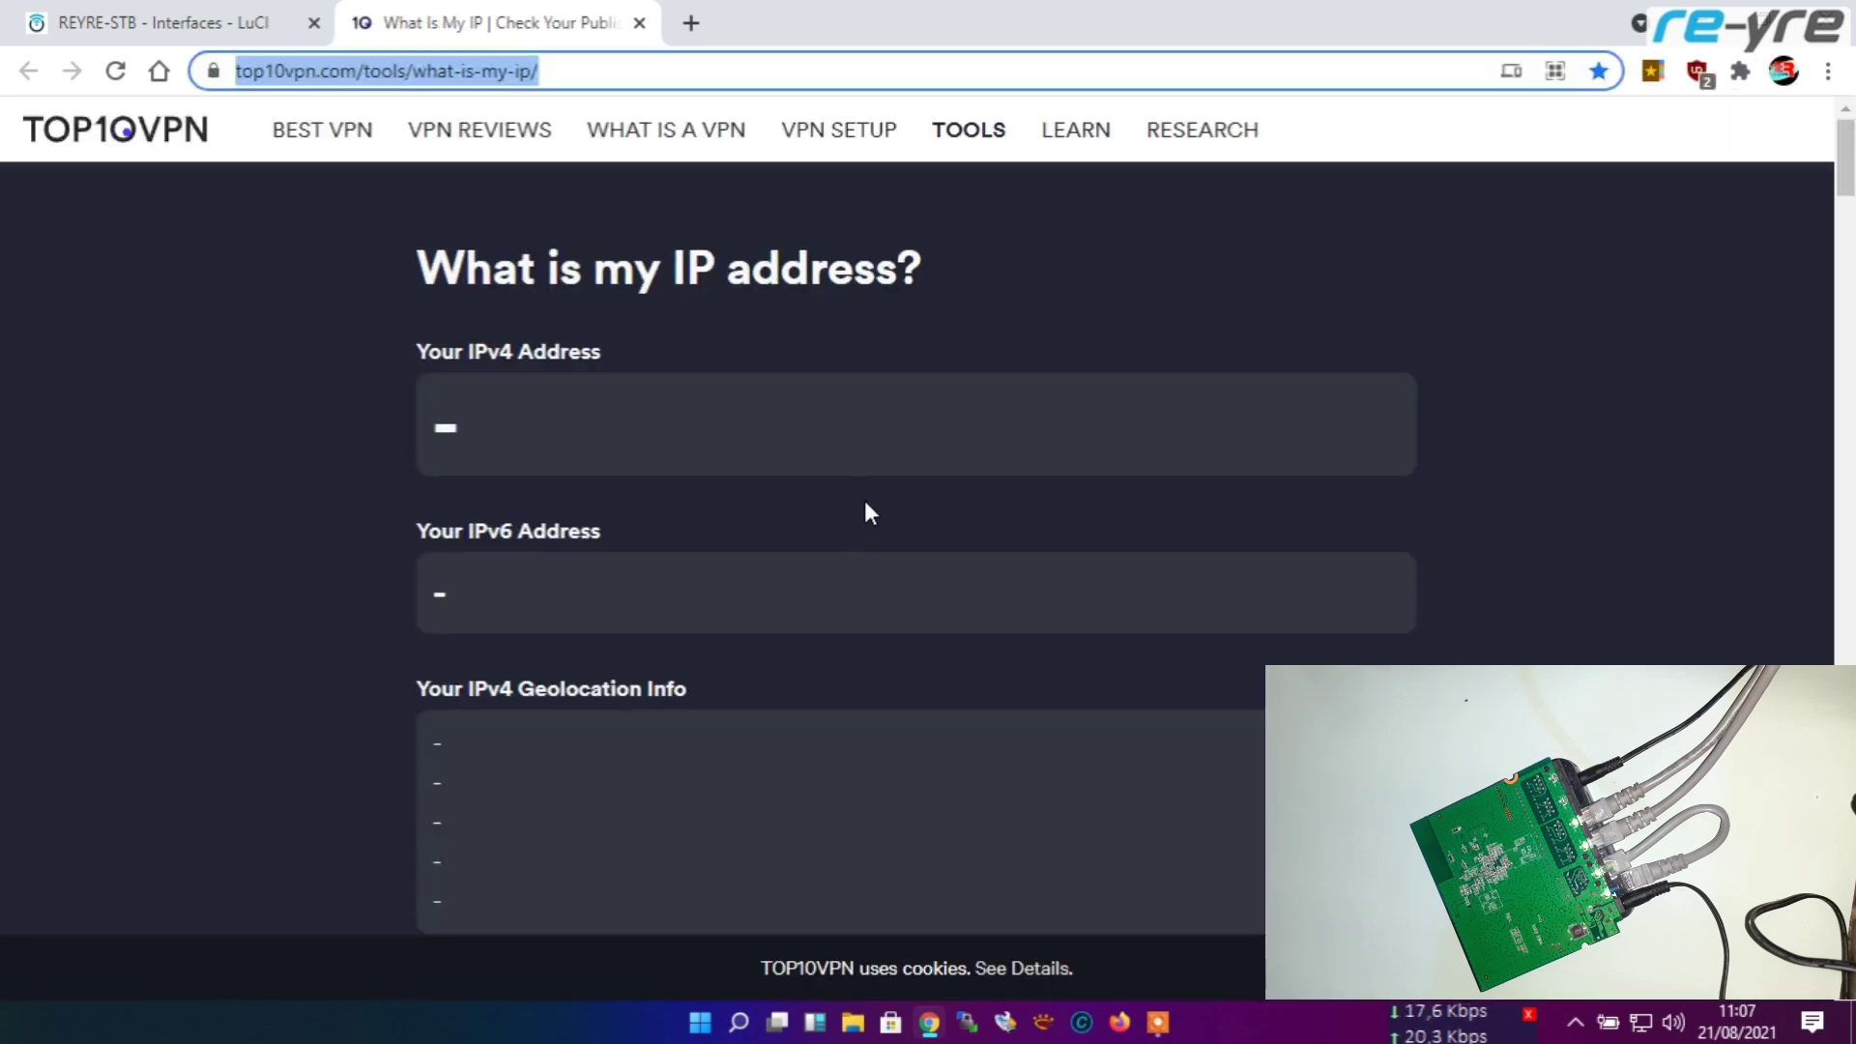
scroll(918, 508, "down", 10)
scroll(918, 517, "up", 10)
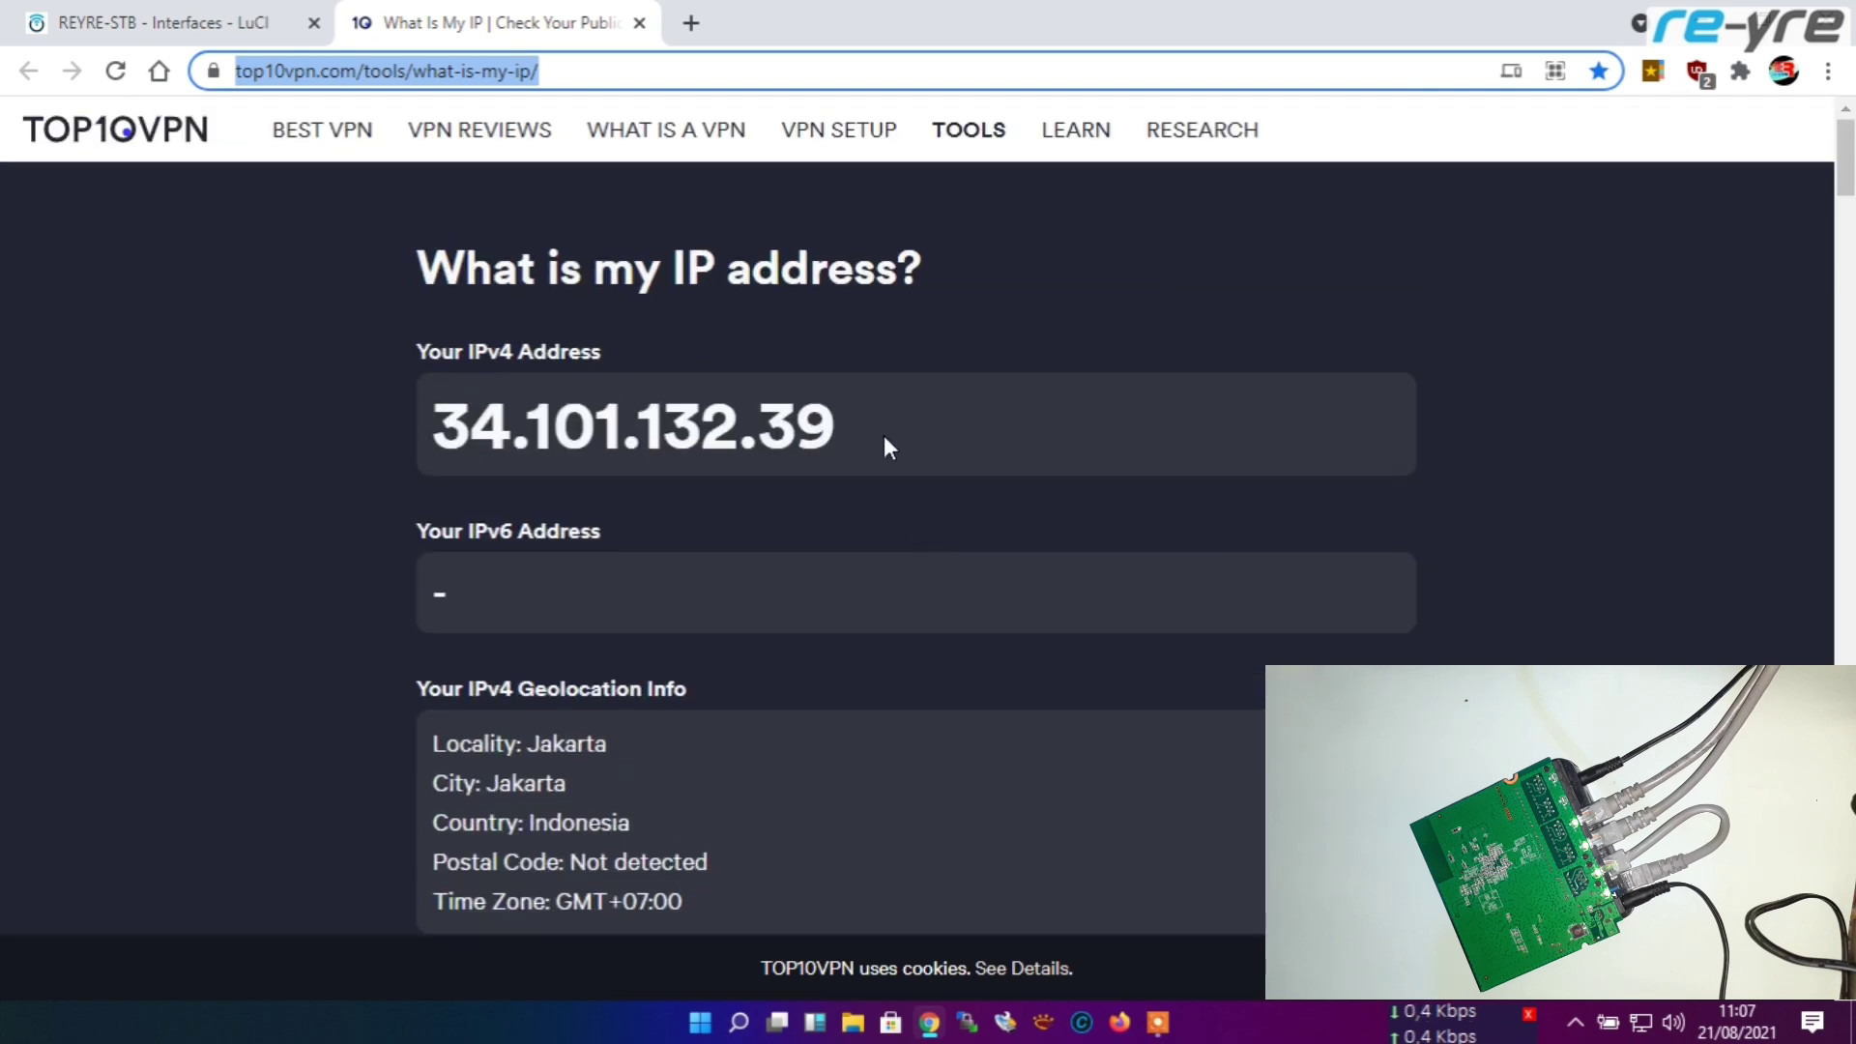
Step: Return to the router's interfaces page, set the WAN interface's device to the custom entry eth1, and apply the change
left_click(207, 22)
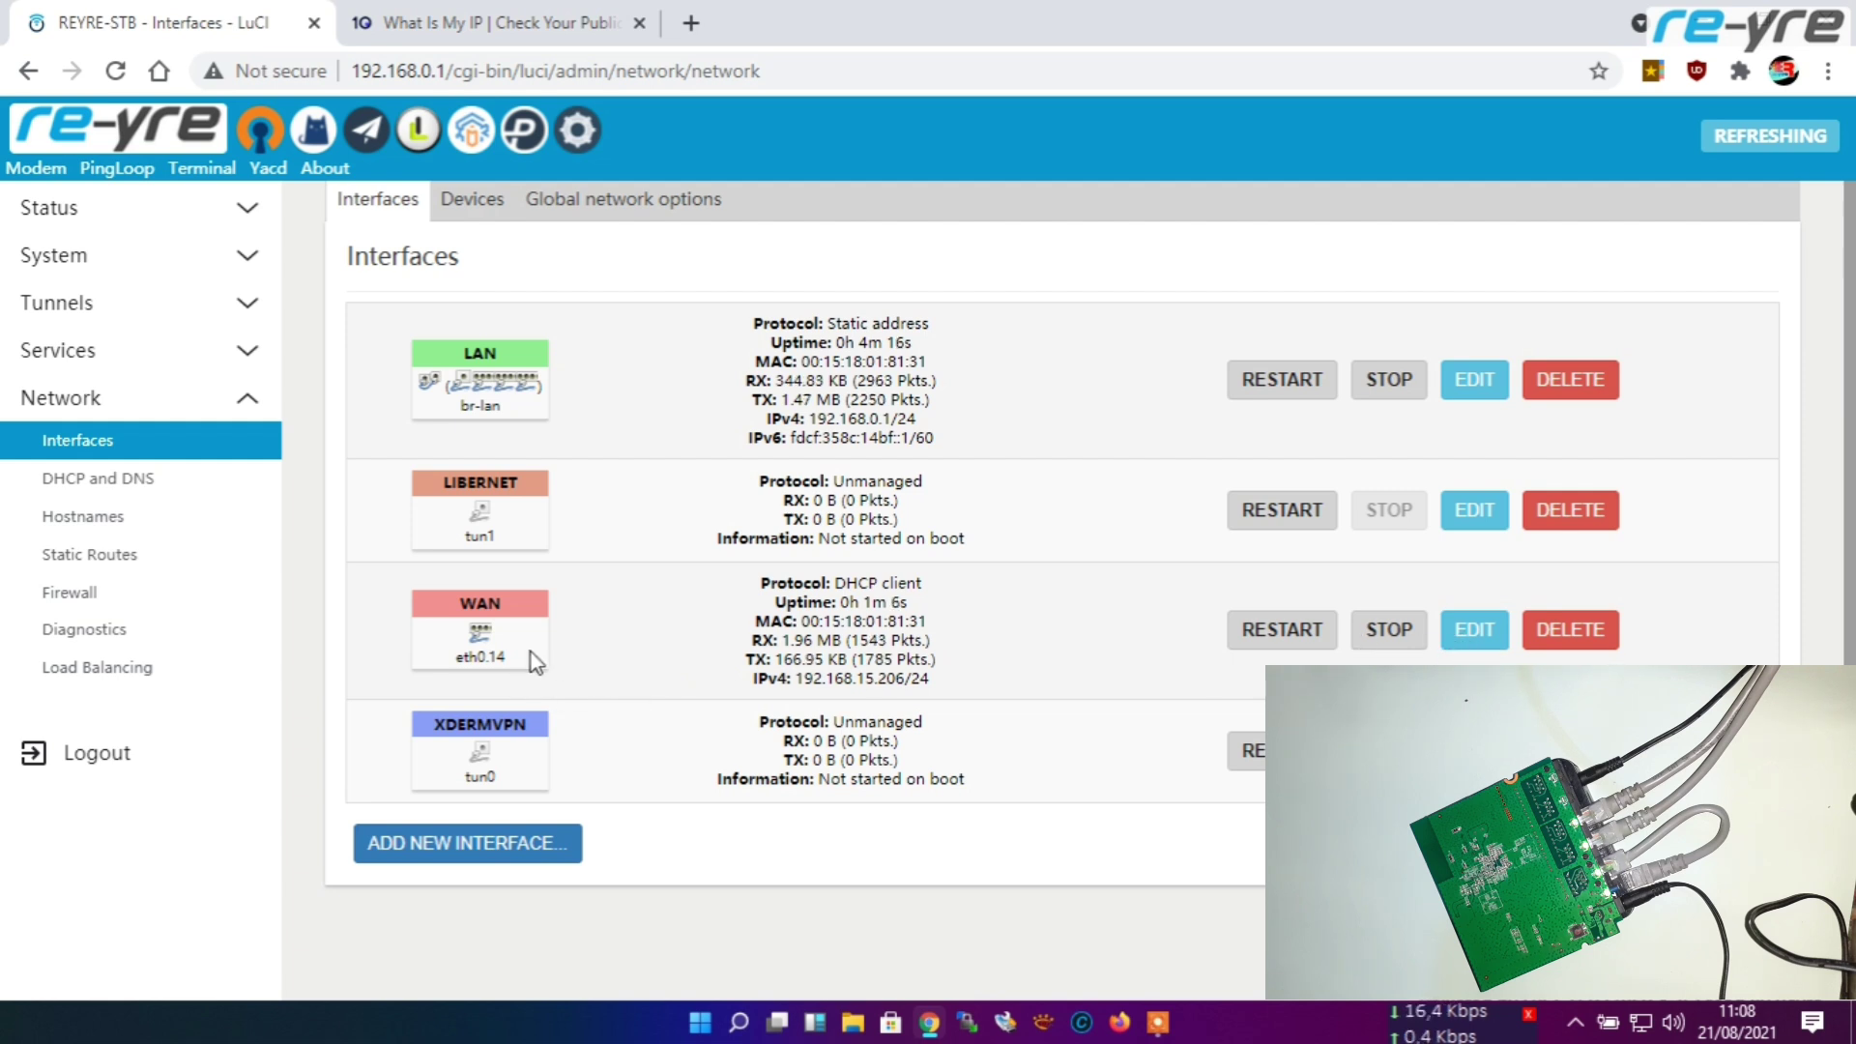
left_click(1474, 629)
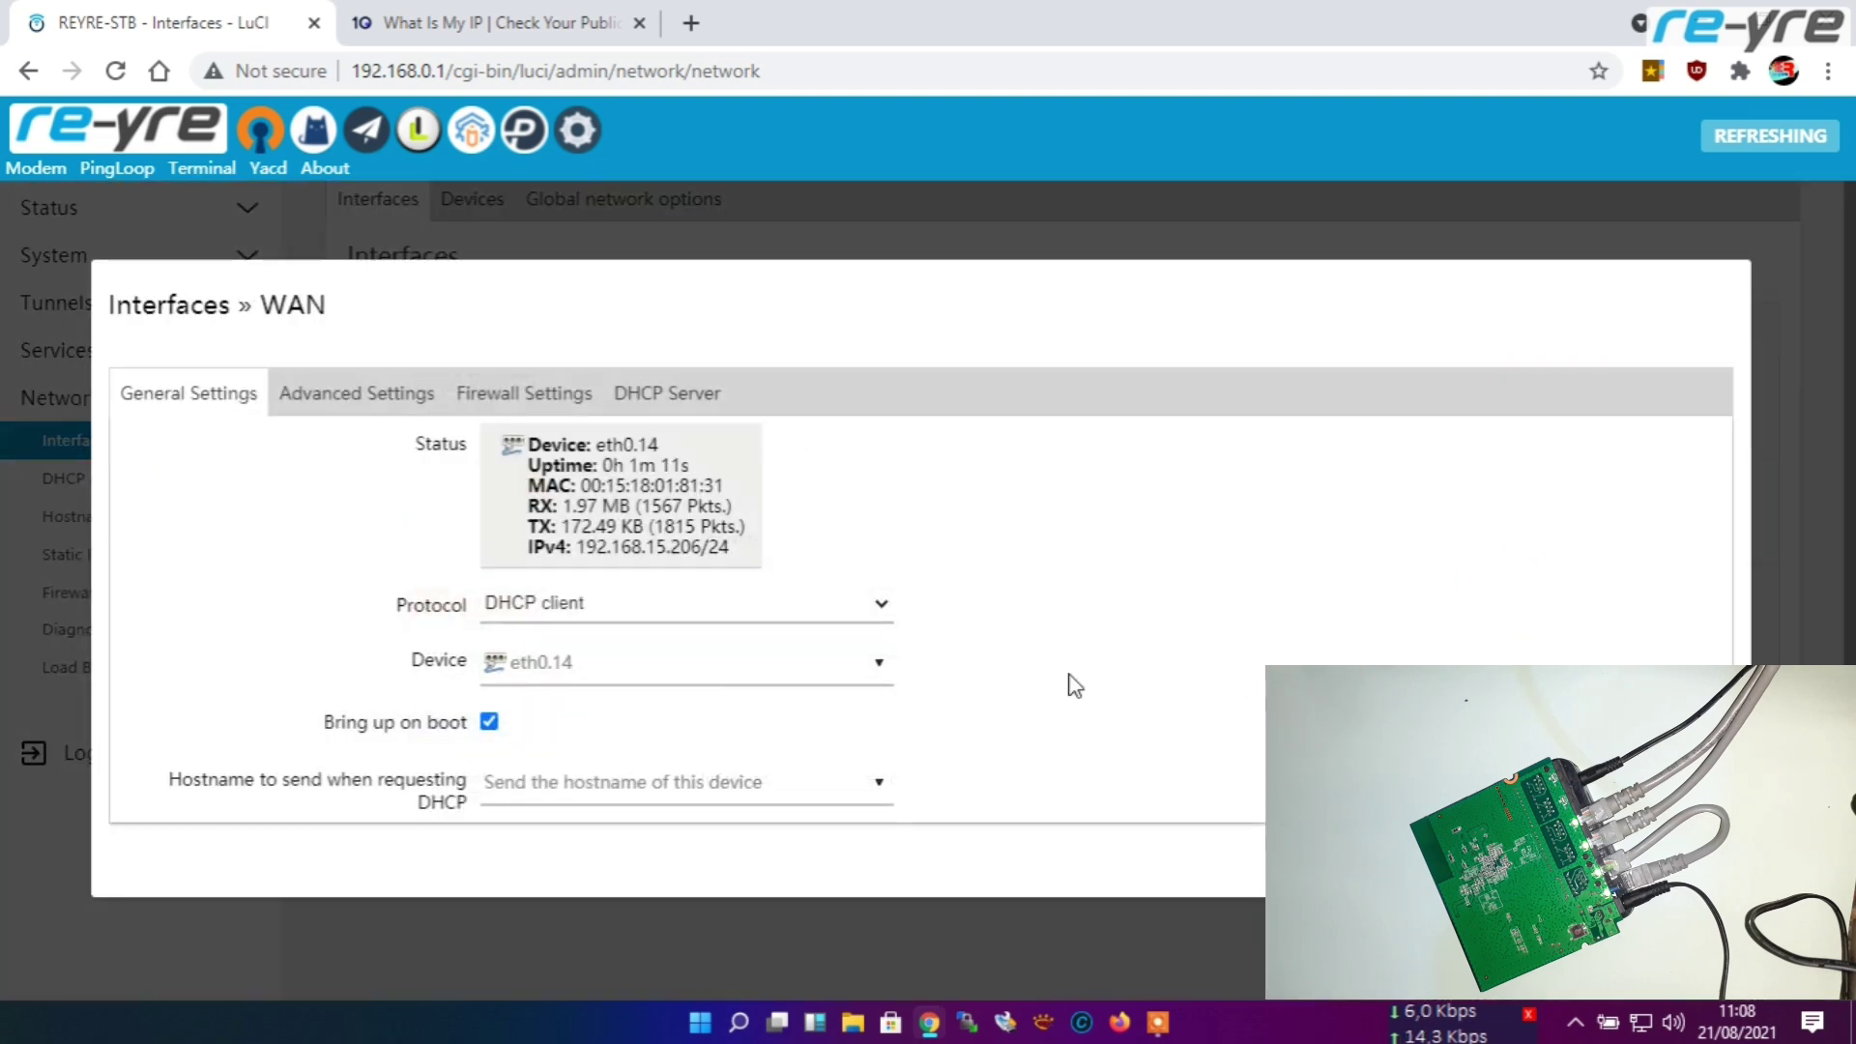
left_click(639, 670)
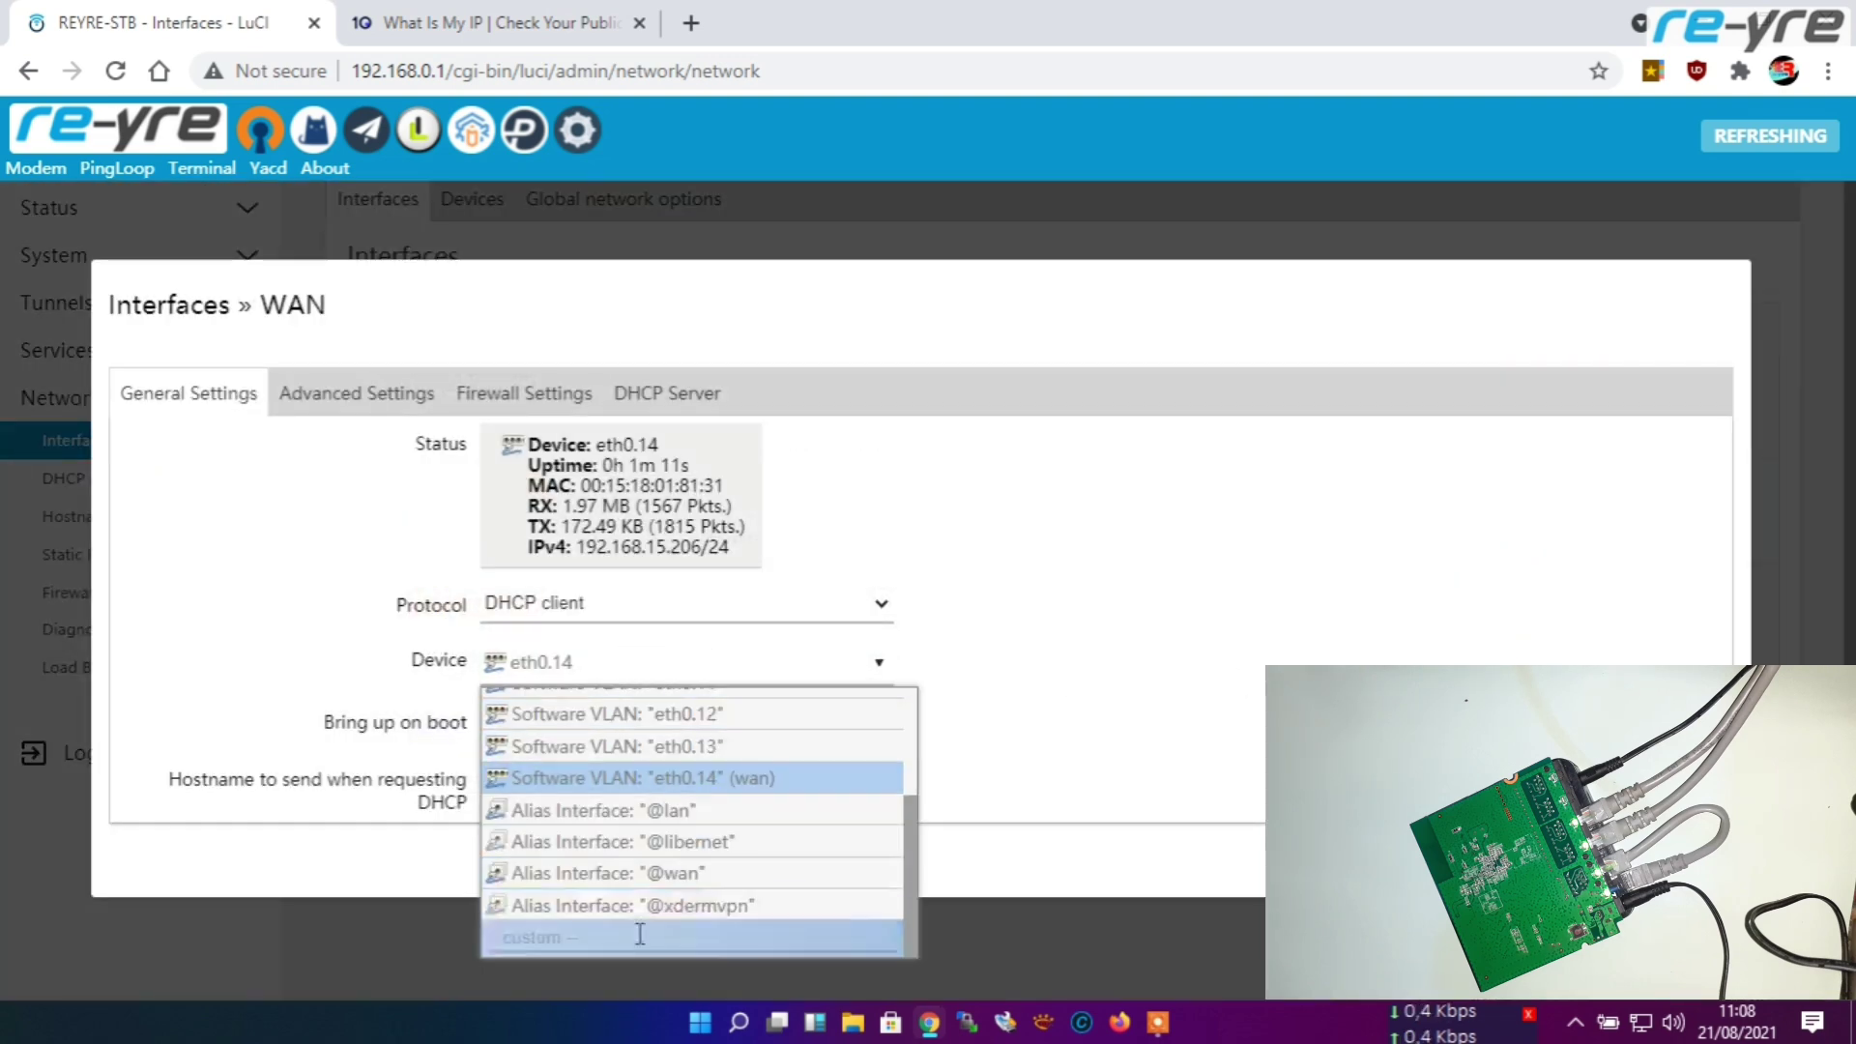
type("eth1")
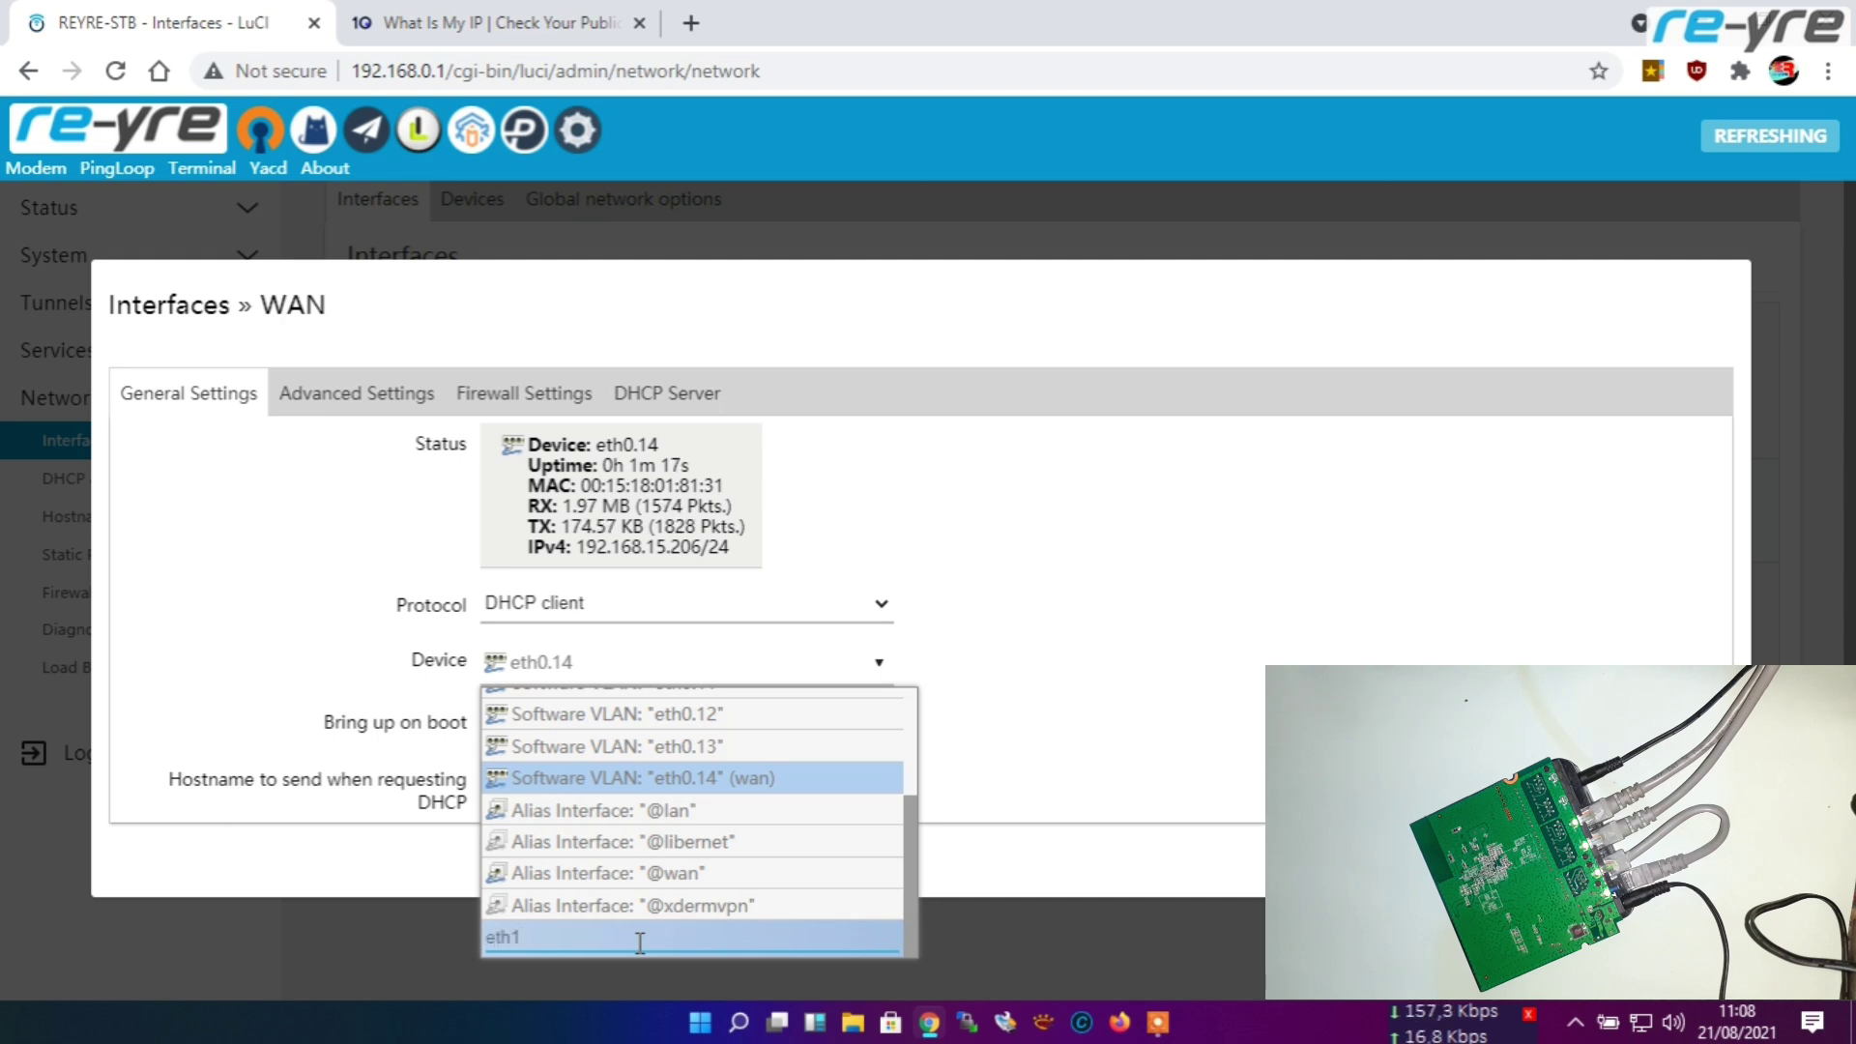
key("Return")
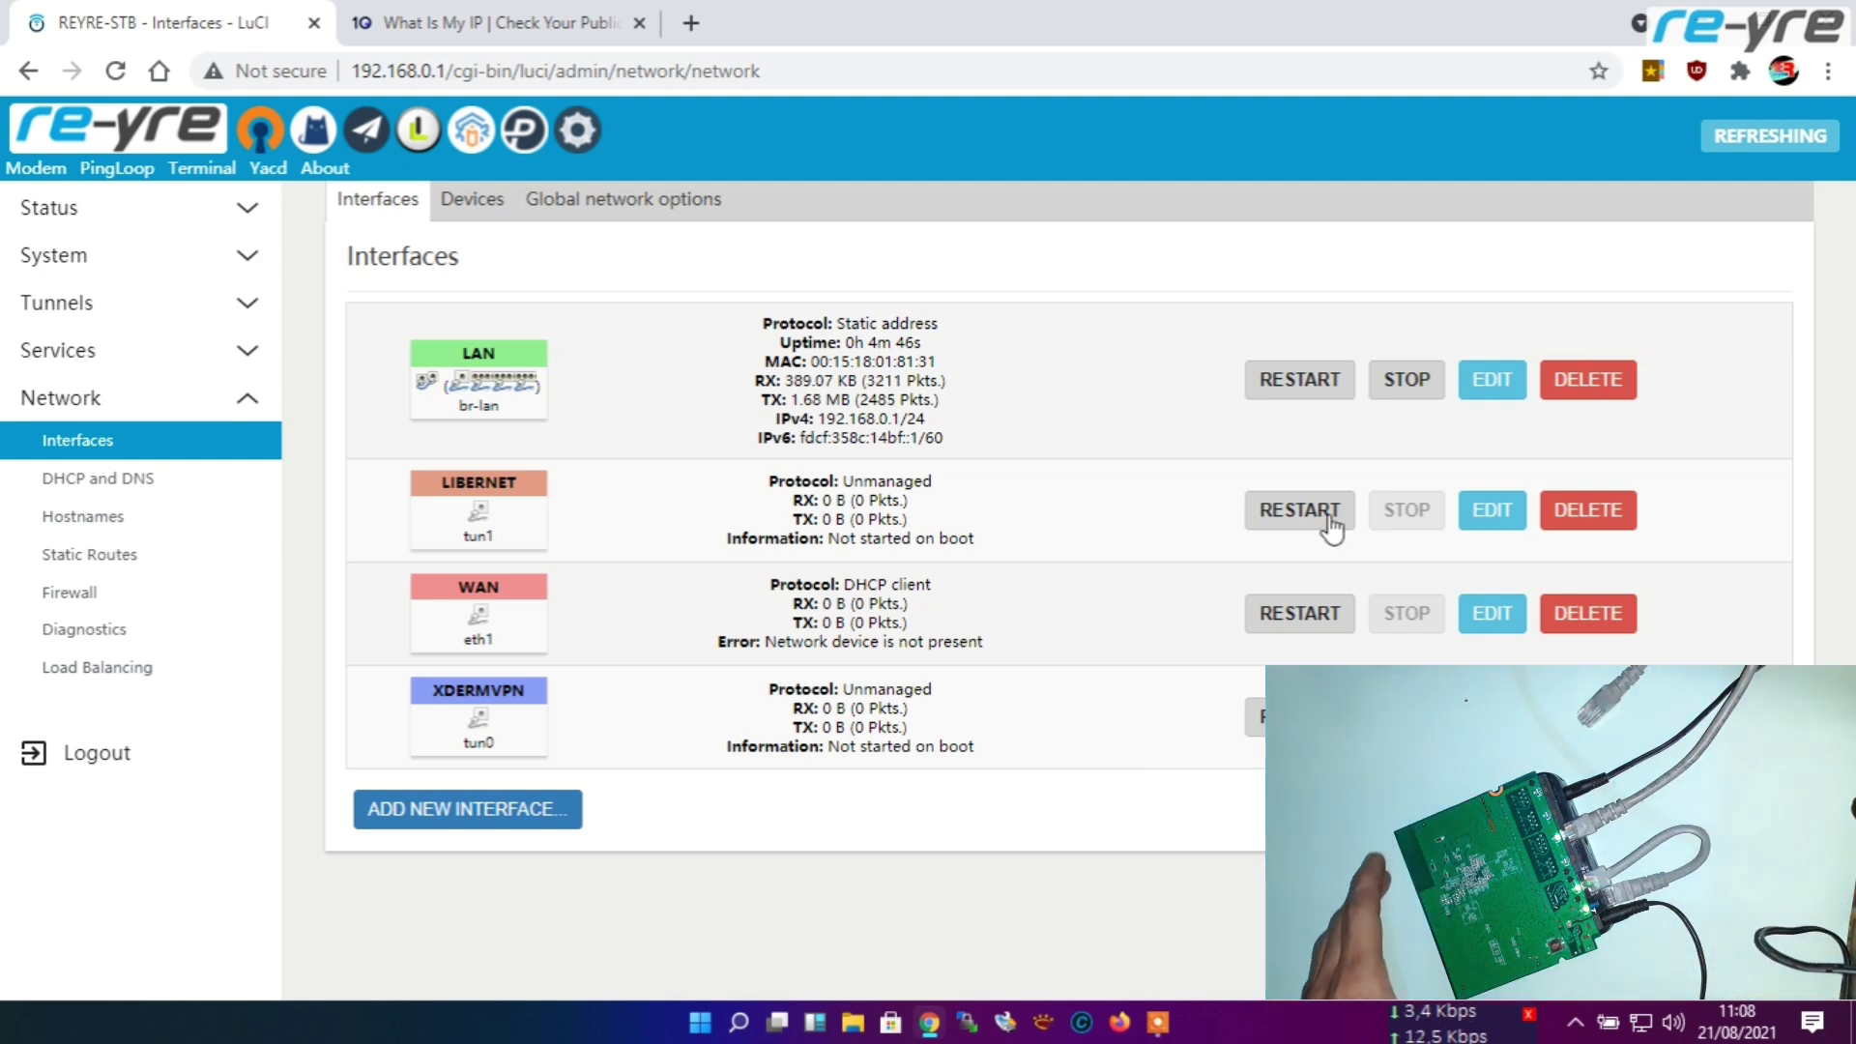
left_click(1489, 383)
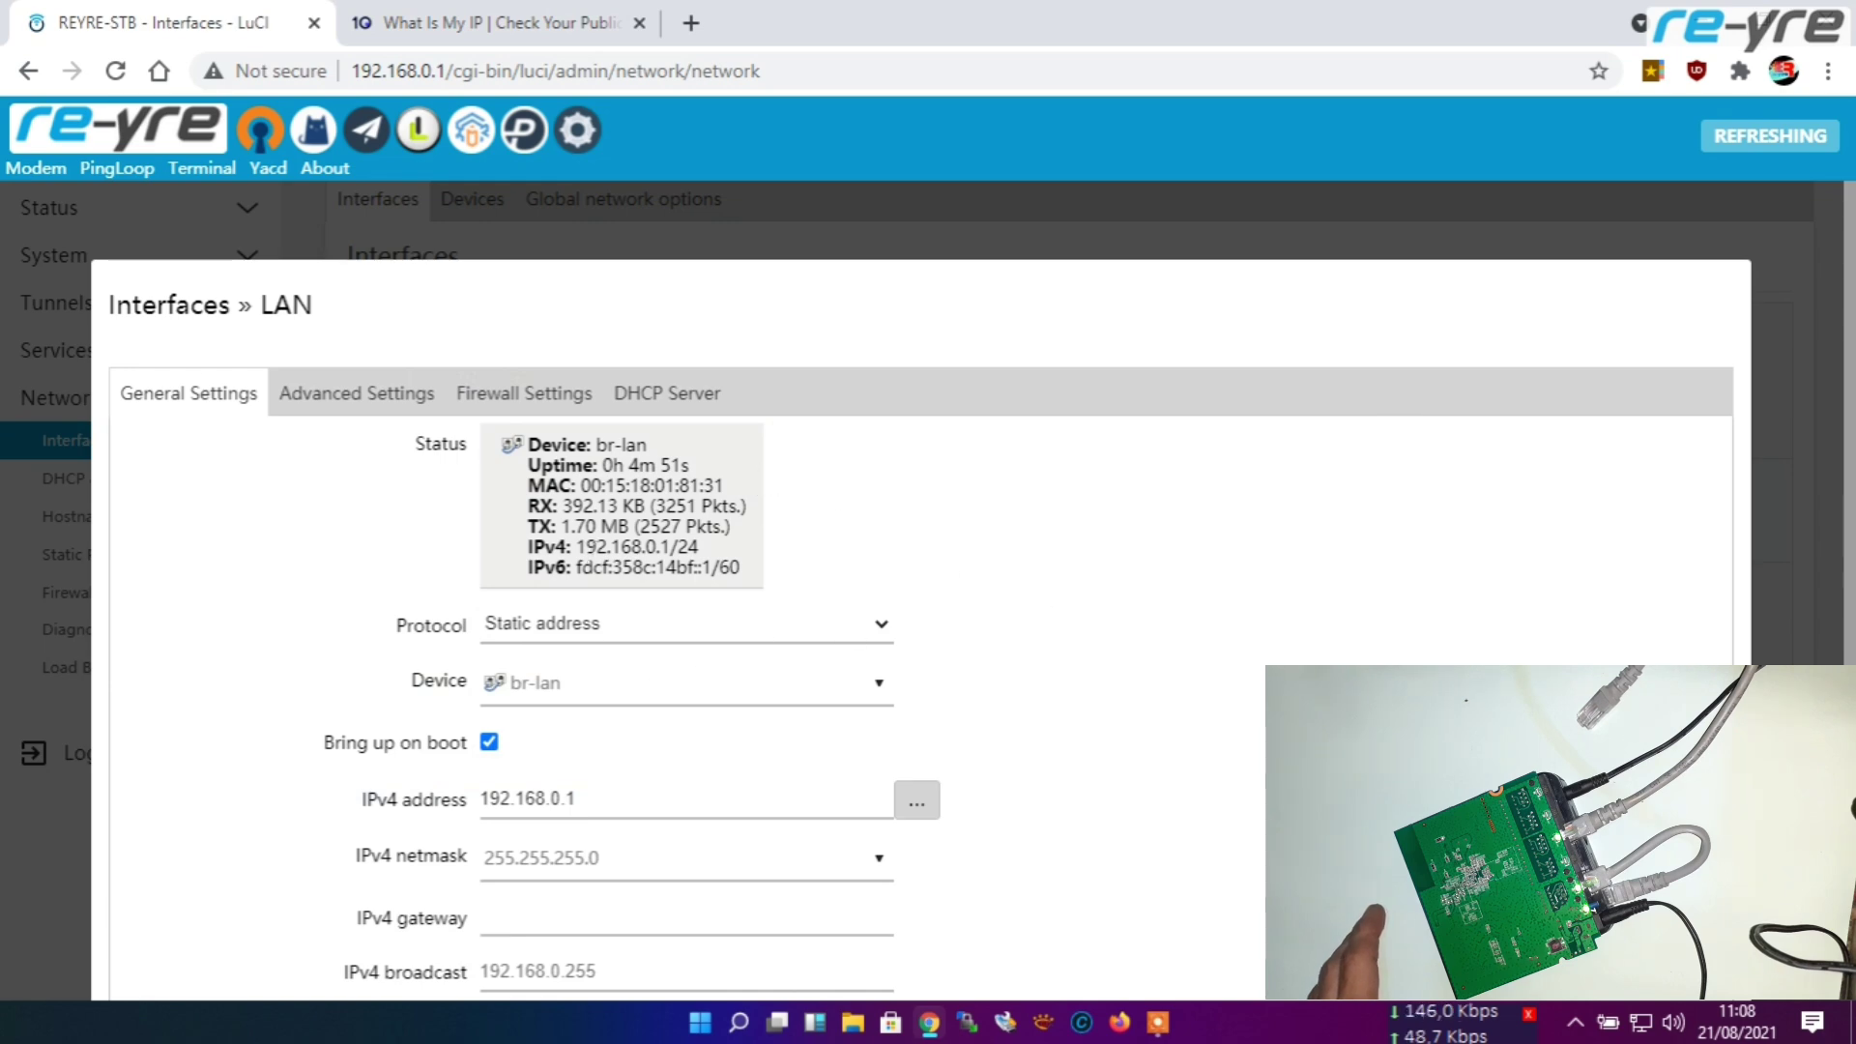
scroll(948, 570, "down", 2)
key("Escape")
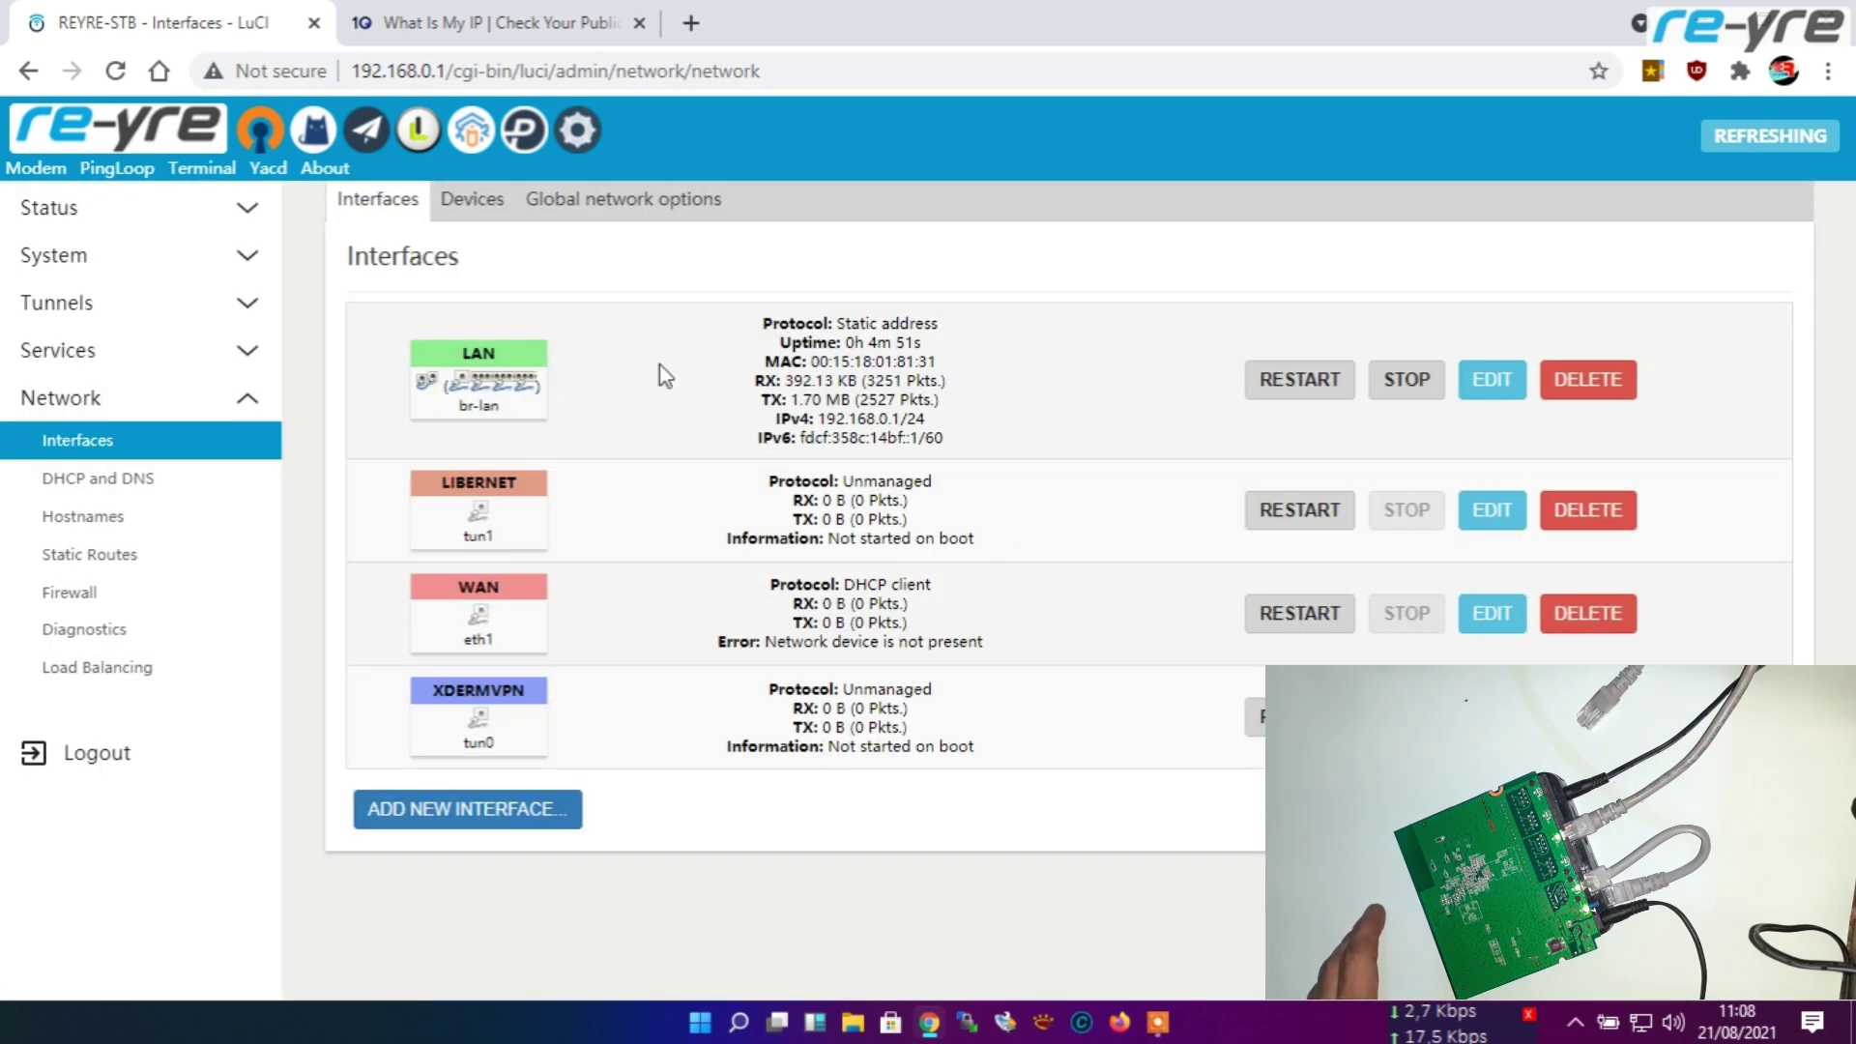
Step: Add the custom interface eth0.14 to the bridge ports of br-lan and save the device configuration
left_click(472, 199)
left_click(1503, 375)
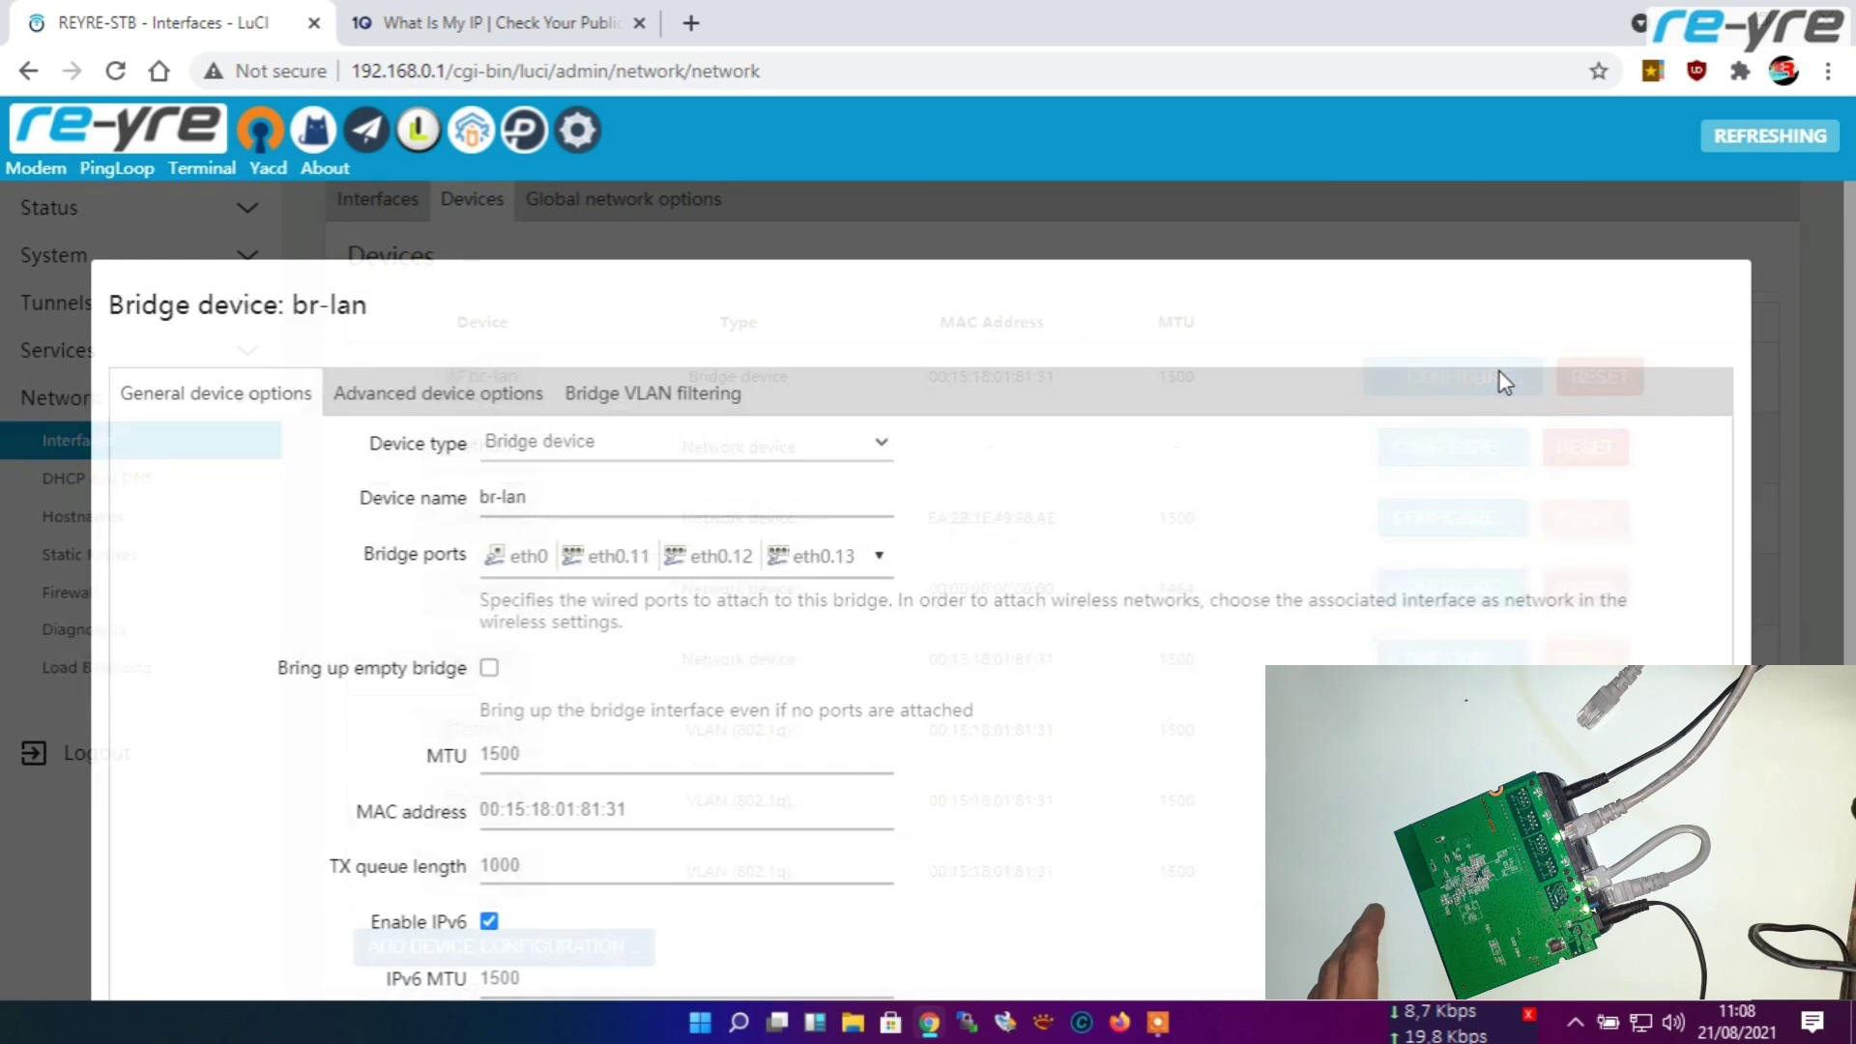
scroll(1198, 526, "down", 2)
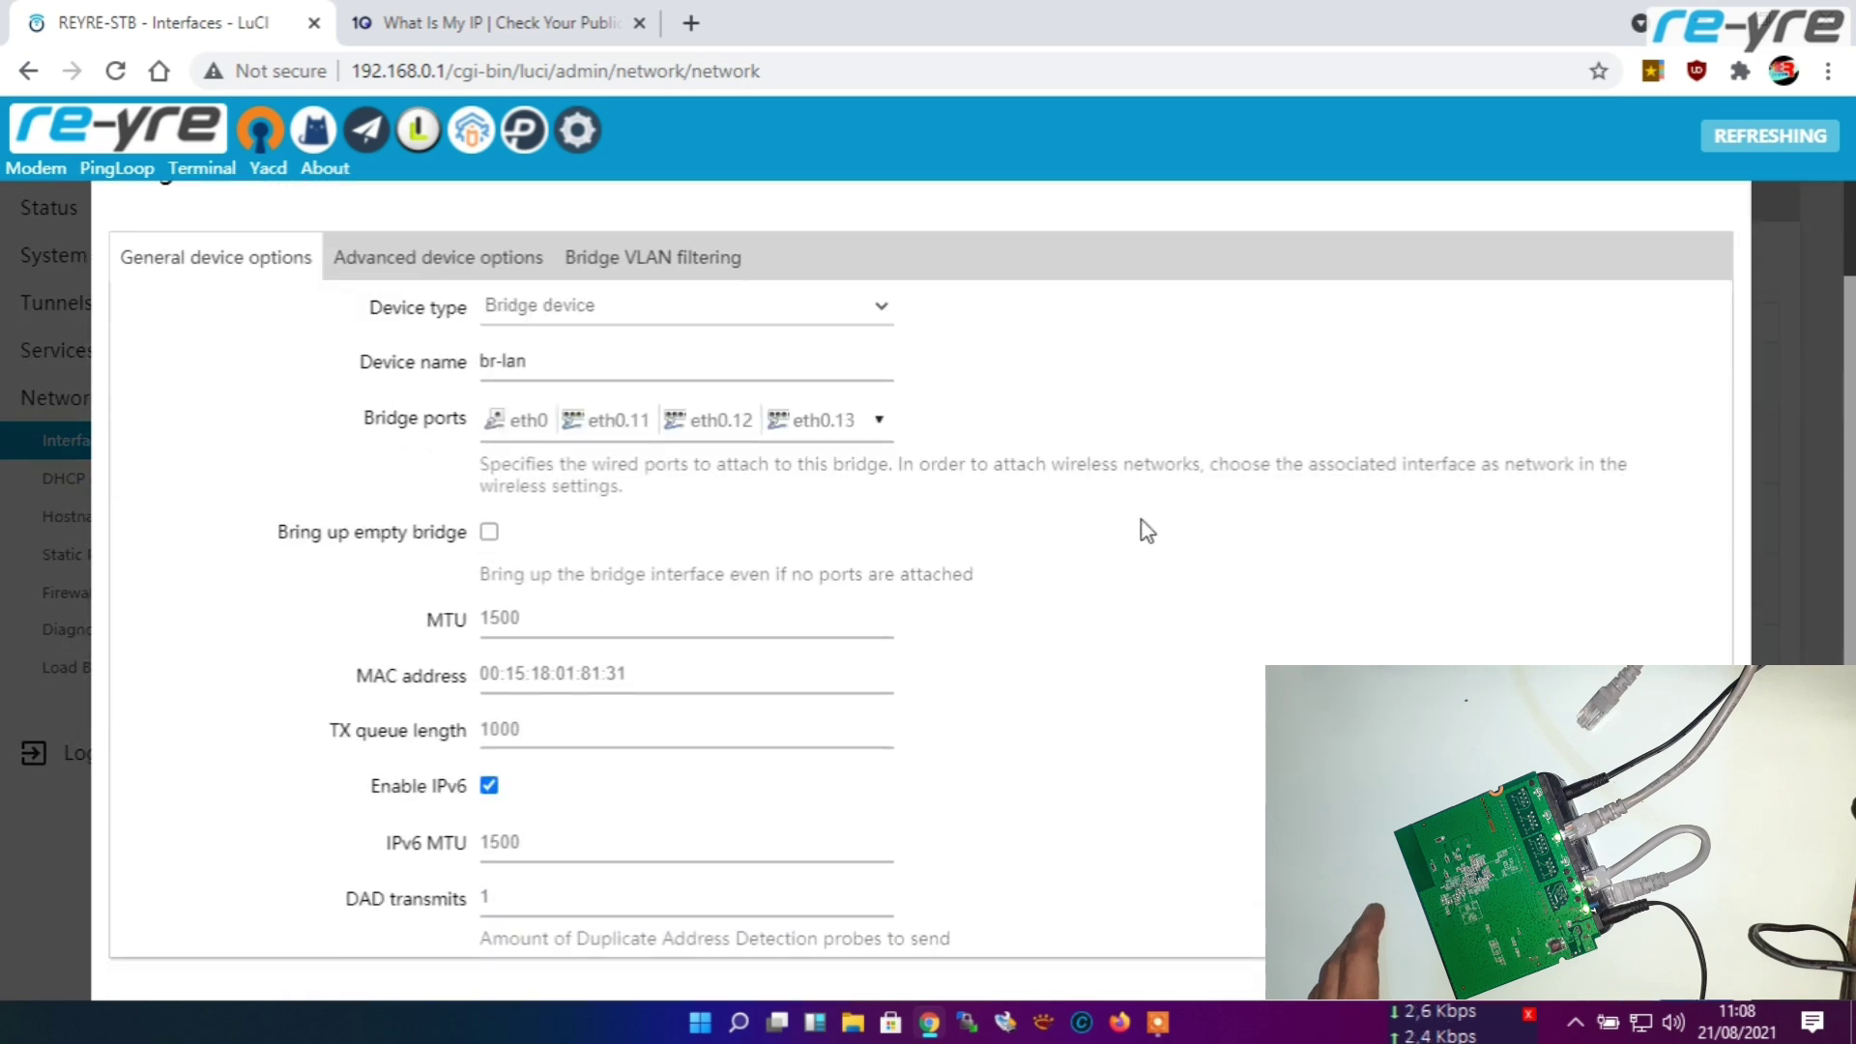
left_click(881, 422)
left_click(645, 645)
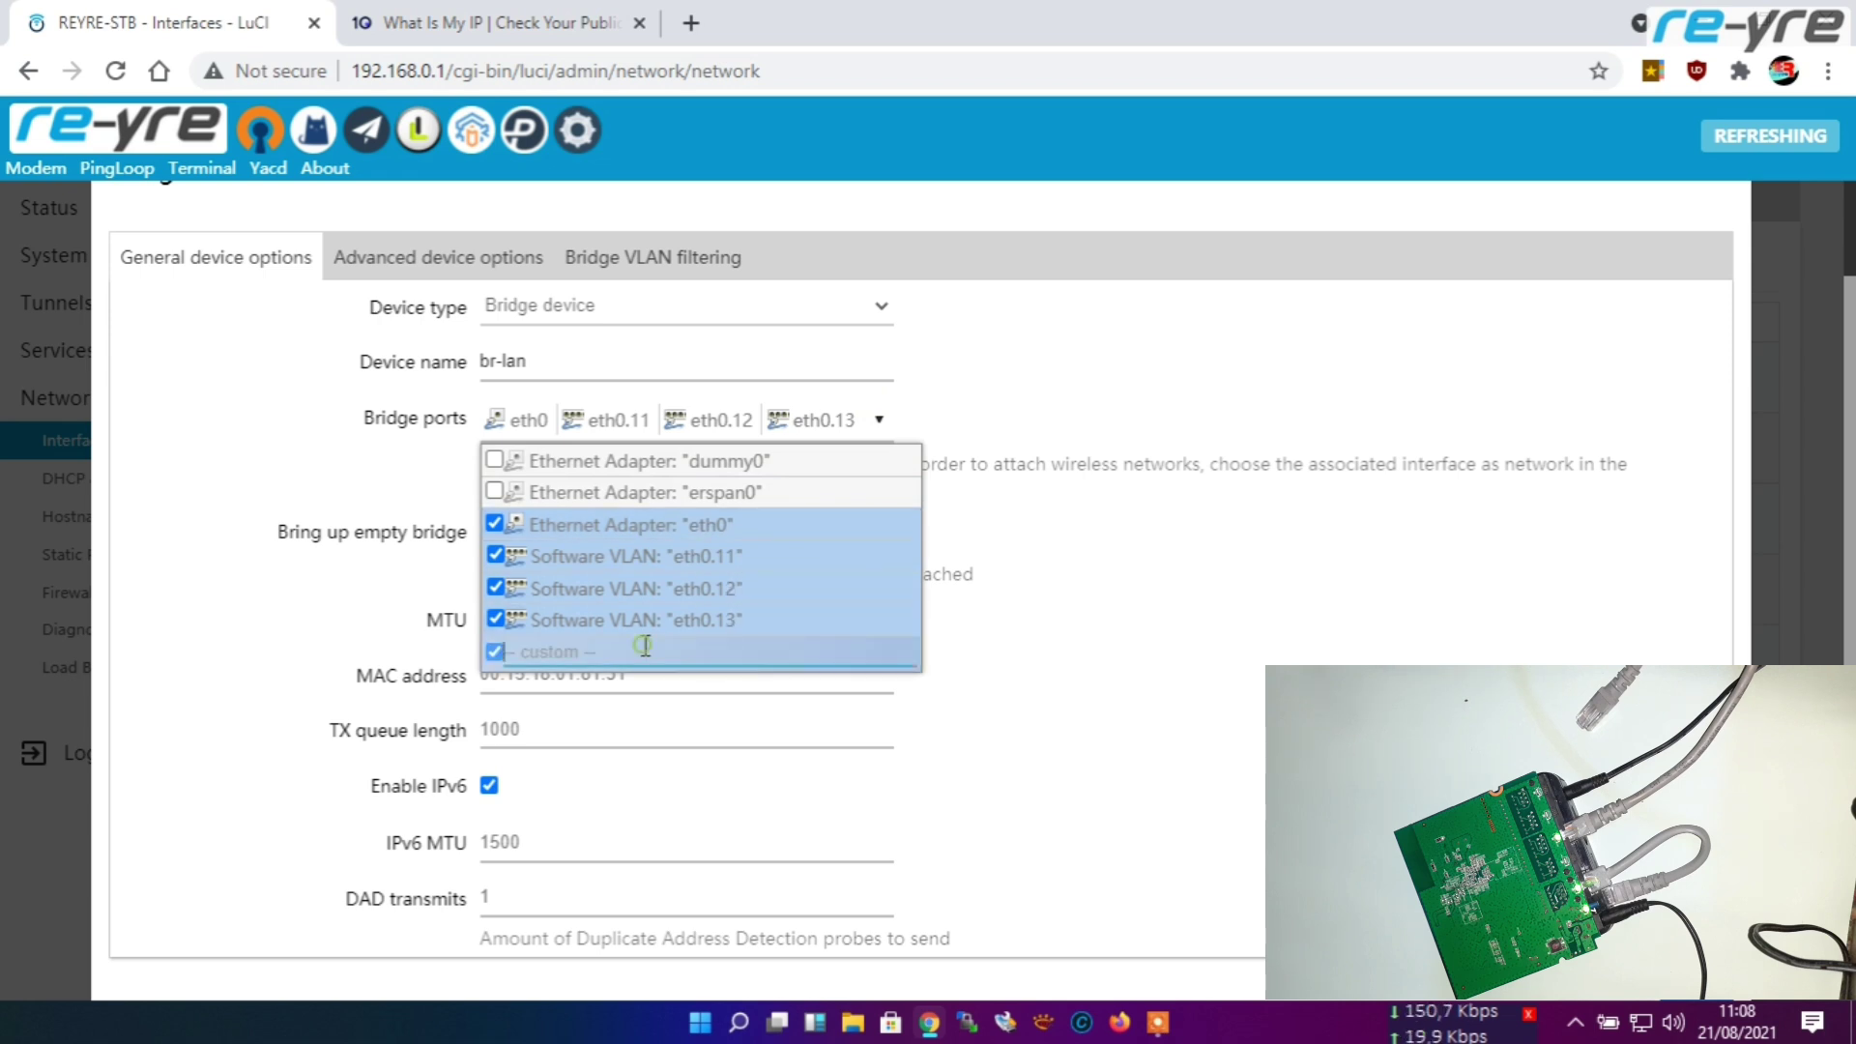
type("et")
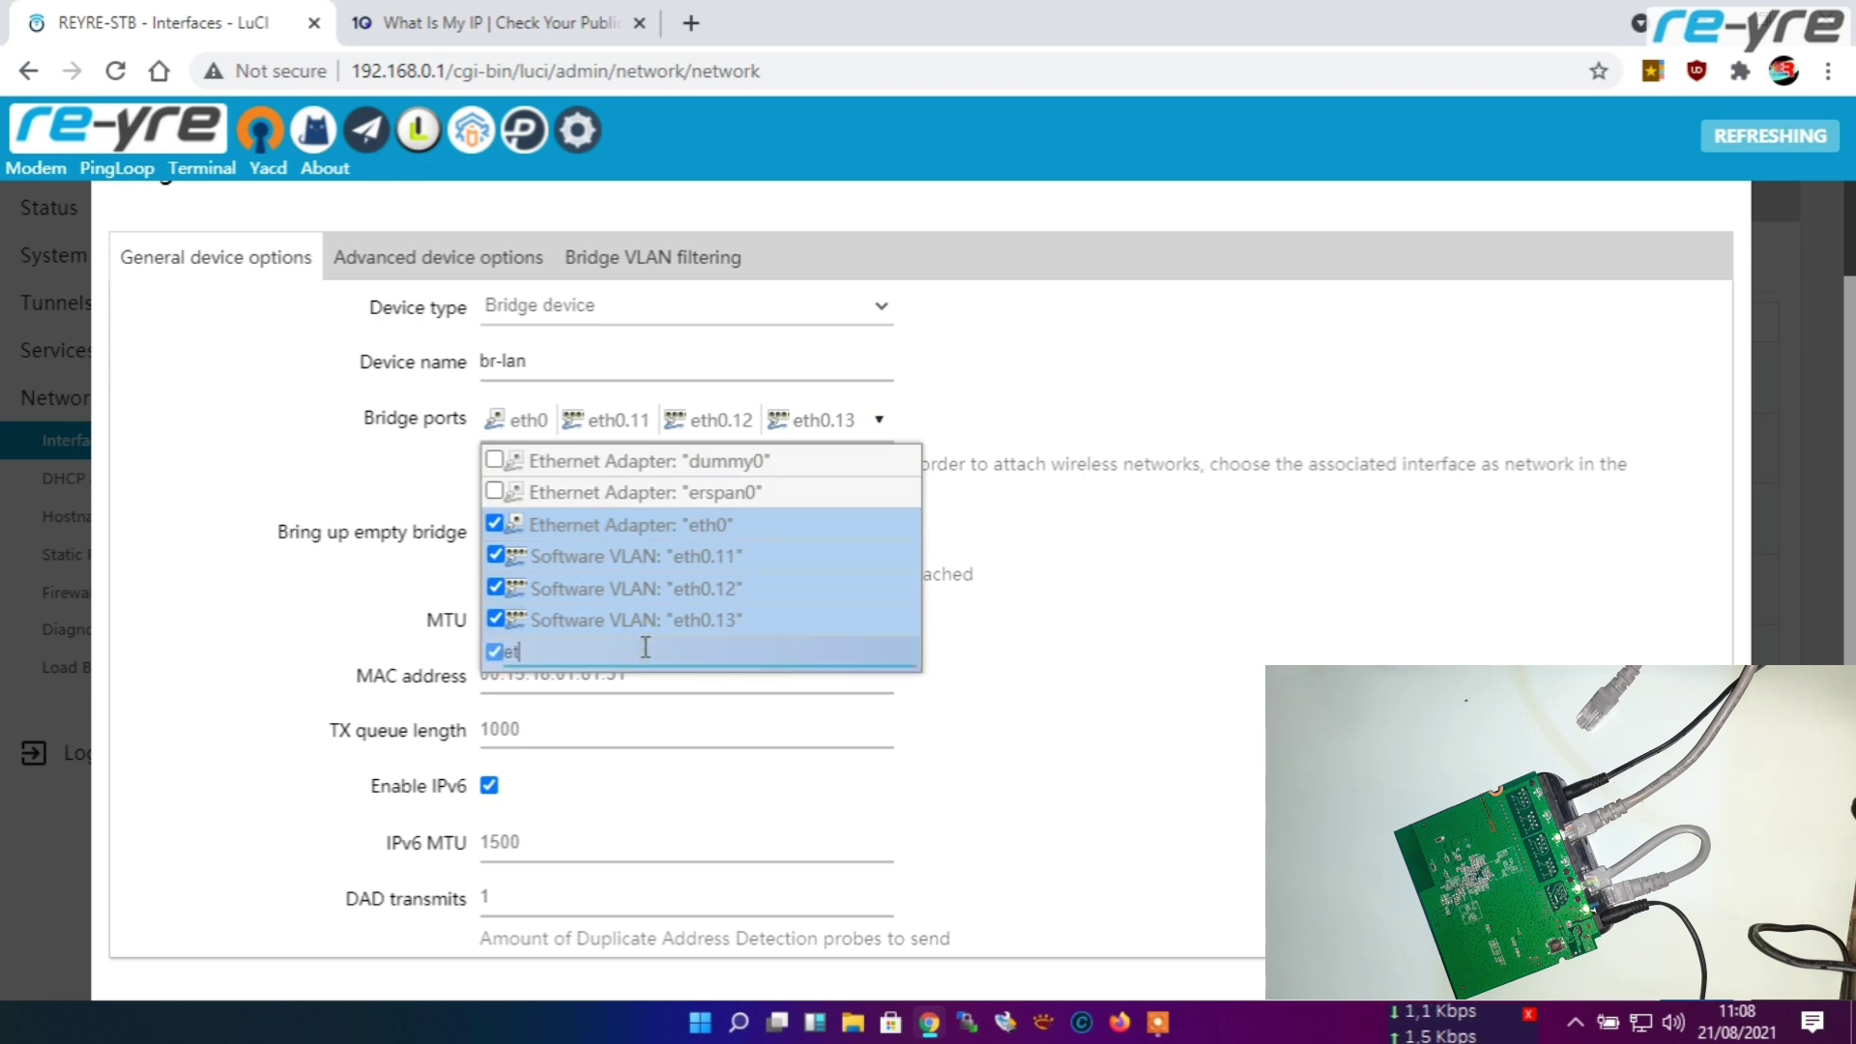
type("h0 14")
key("Return")
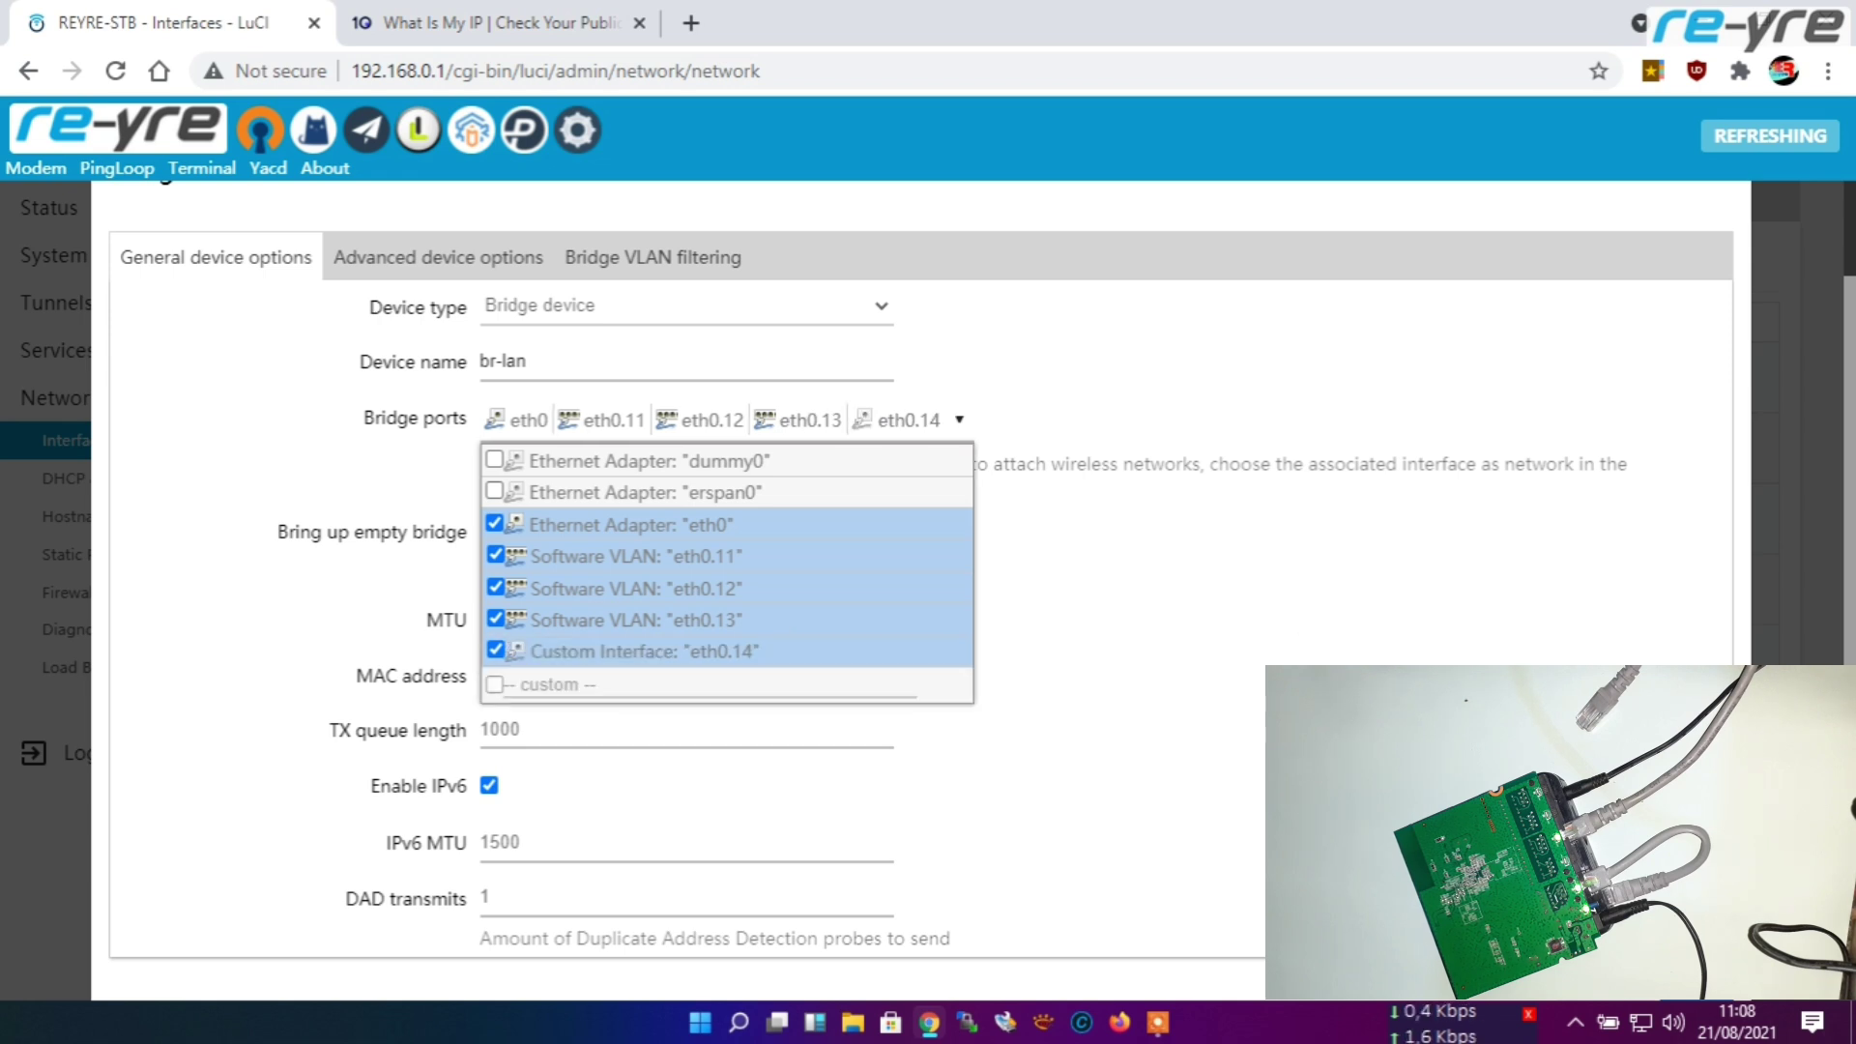
scroll(725, 580, "down", 1)
left_click(1672, 875)
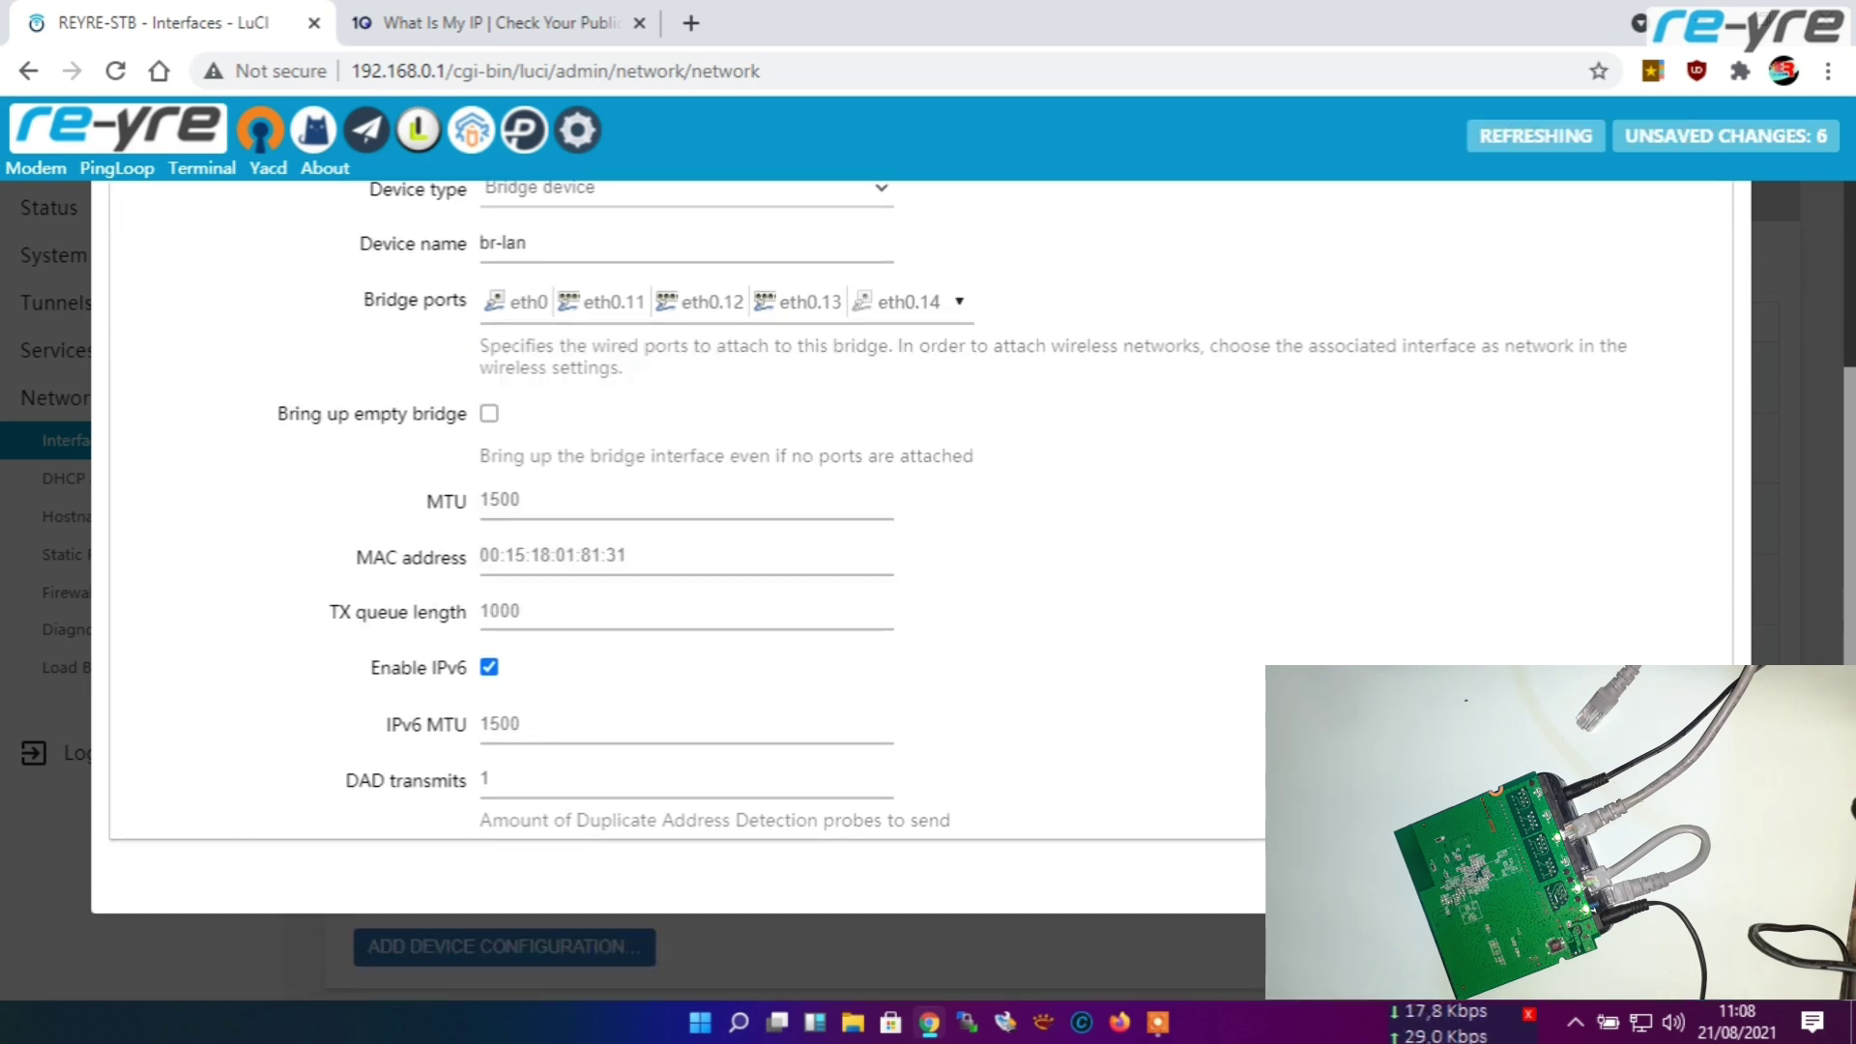
Step: Apply the pending network changes to the router and reload the device list
scroll(1063, 579, "down", 2)
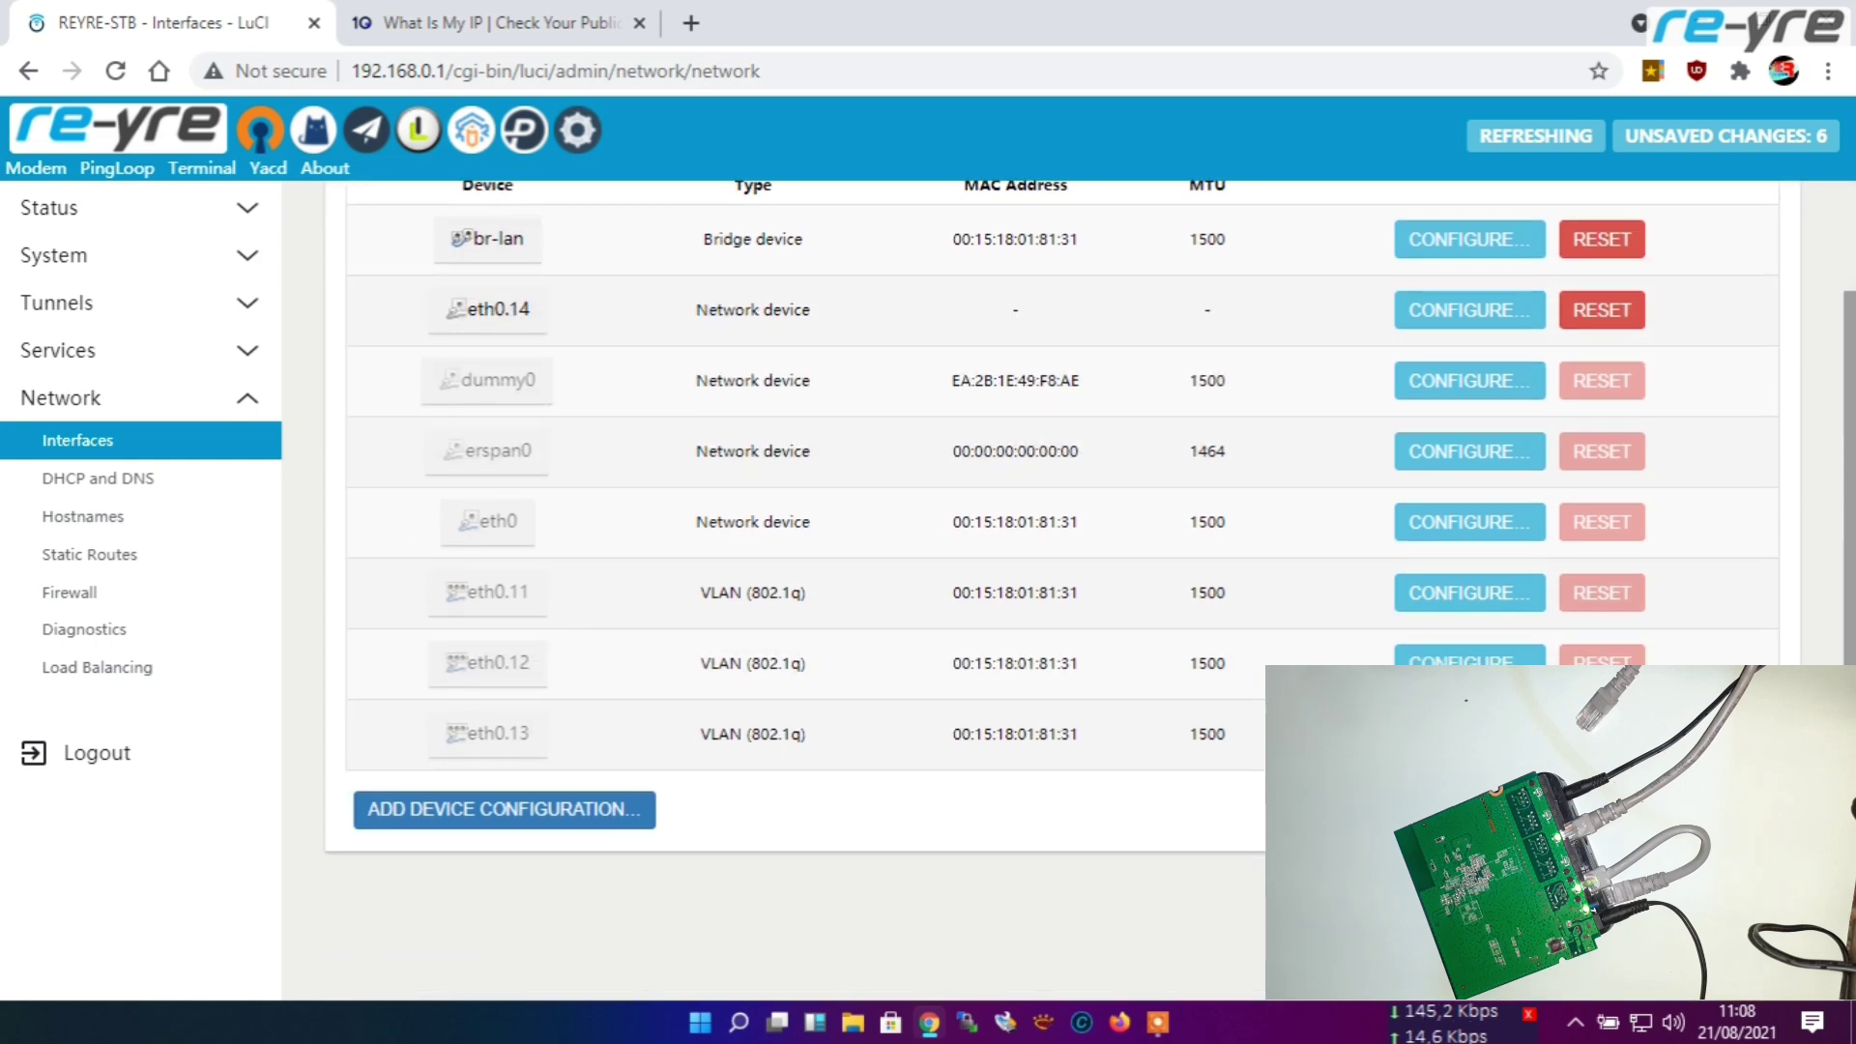
left_click(1402, 899)
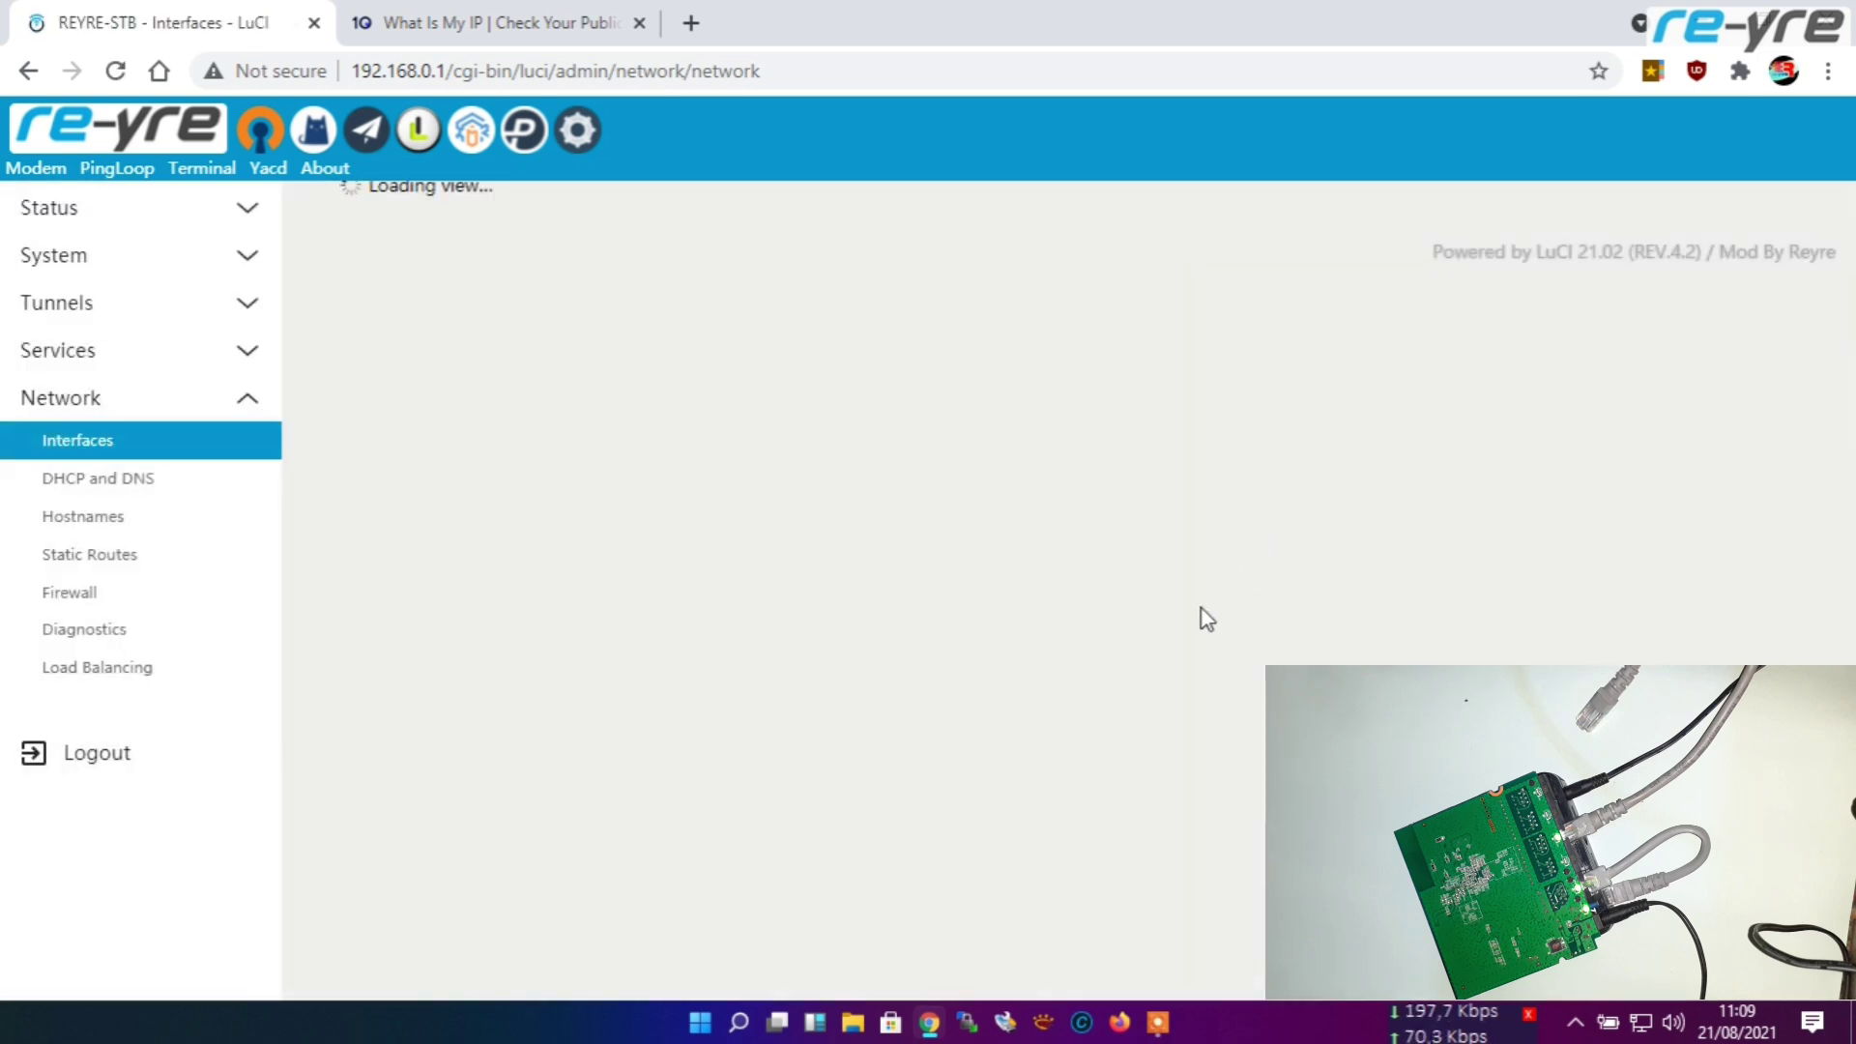
scroll(1201, 593, "down", 1)
scroll(1172, 588, "up", 1)
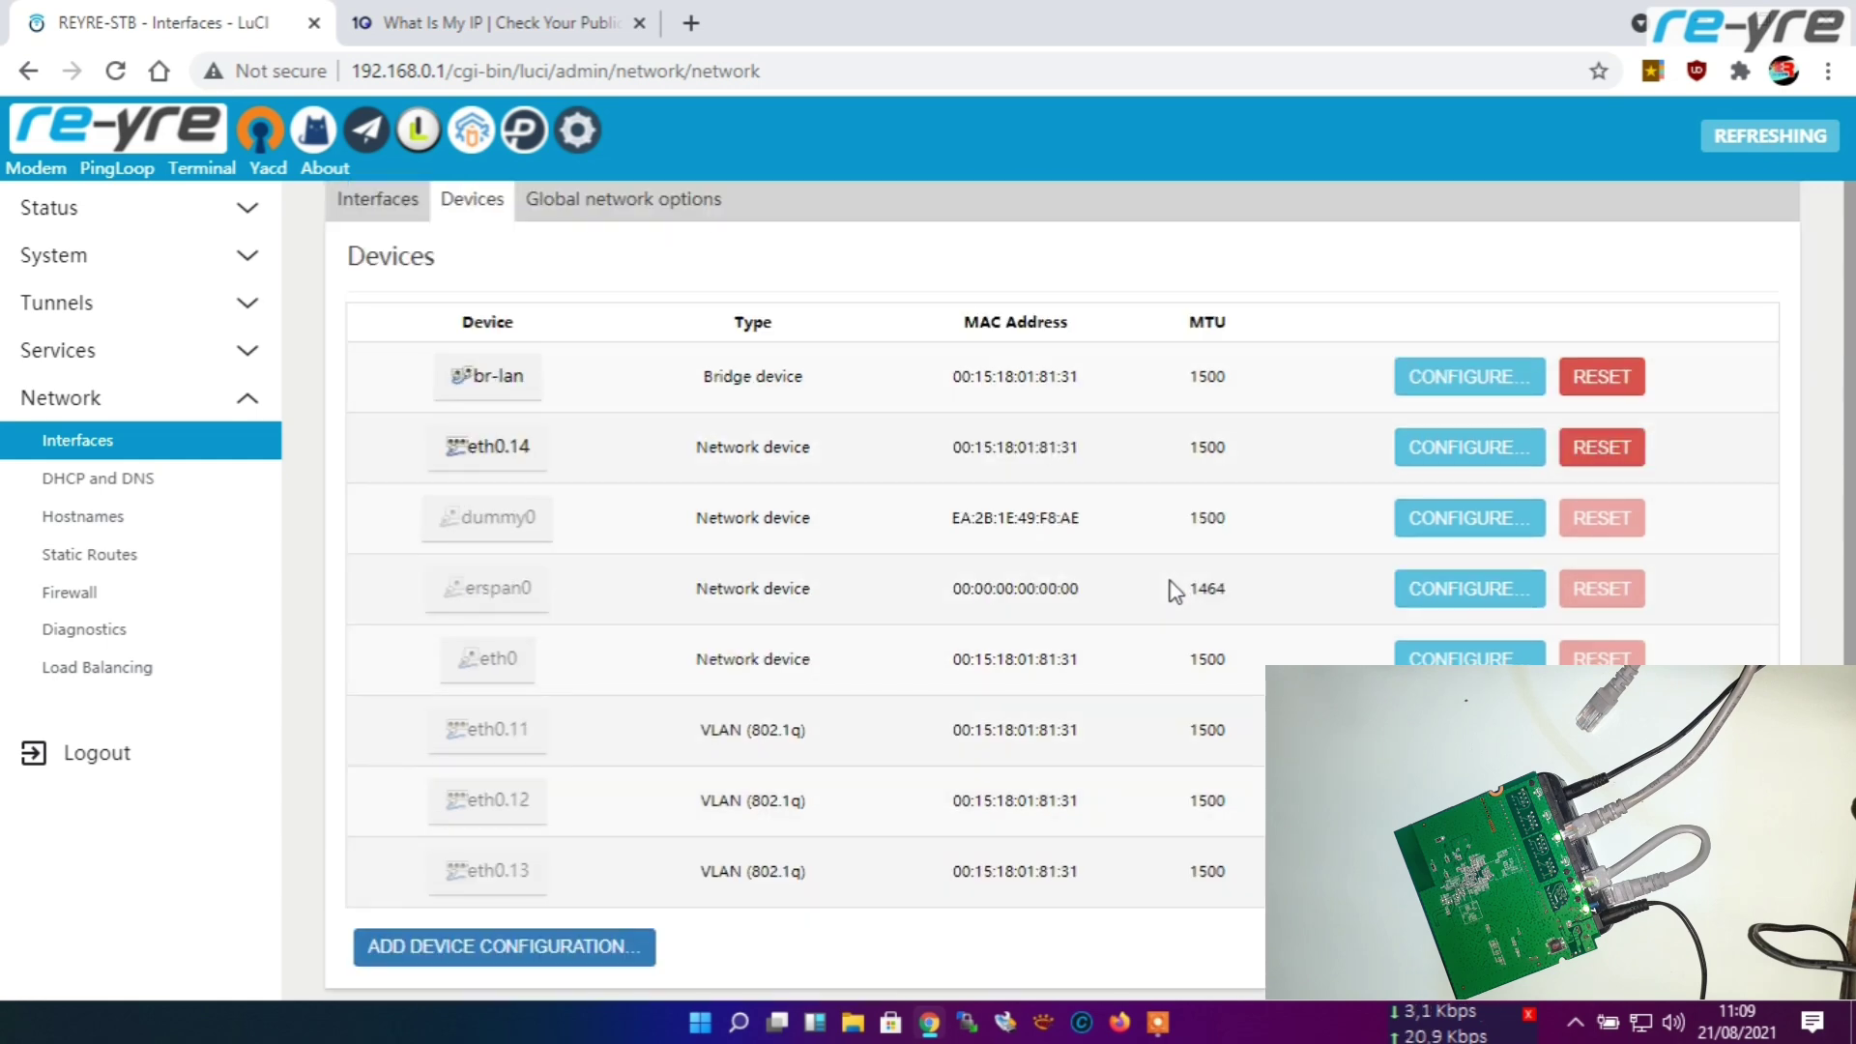
Step: Reset the device configuration of eth0.14 in the router's device list
left_click(1607, 457)
scroll(1272, 512, "down", 2)
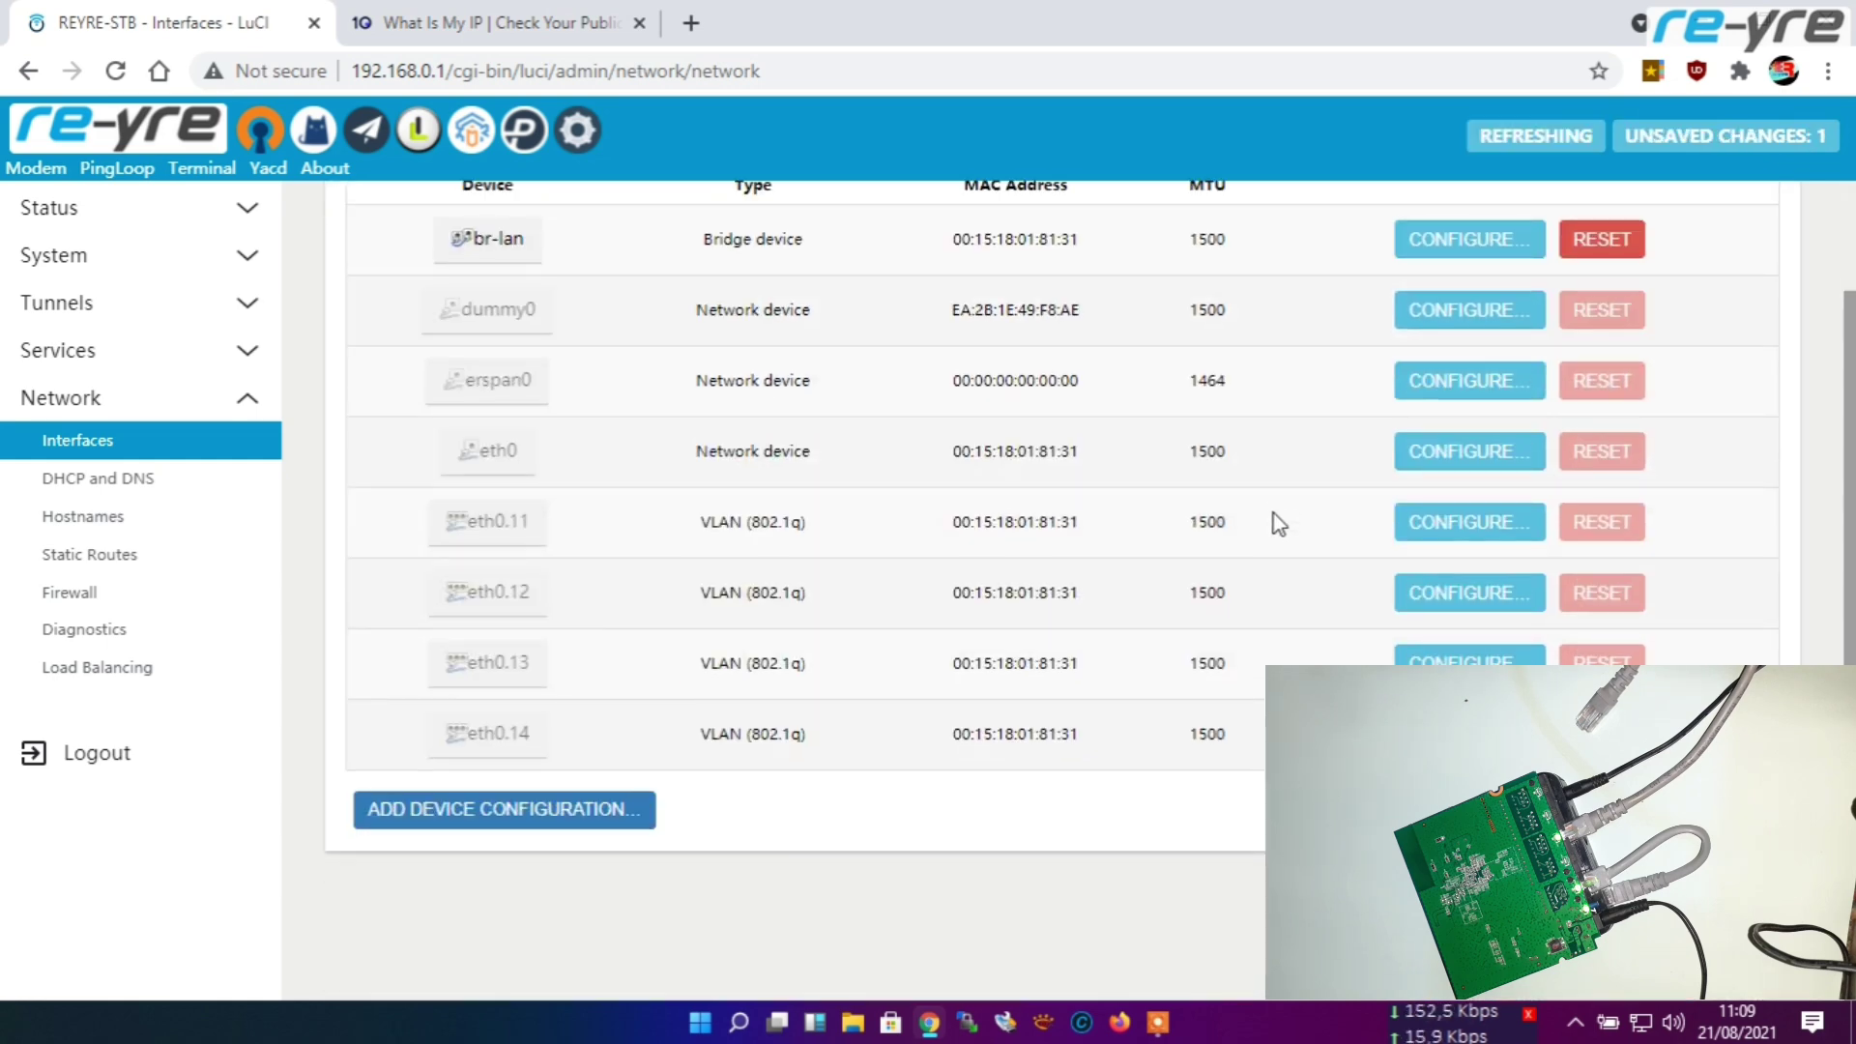
scroll(1272, 512, "up", 2)
scroll(618, 541, "down", 1)
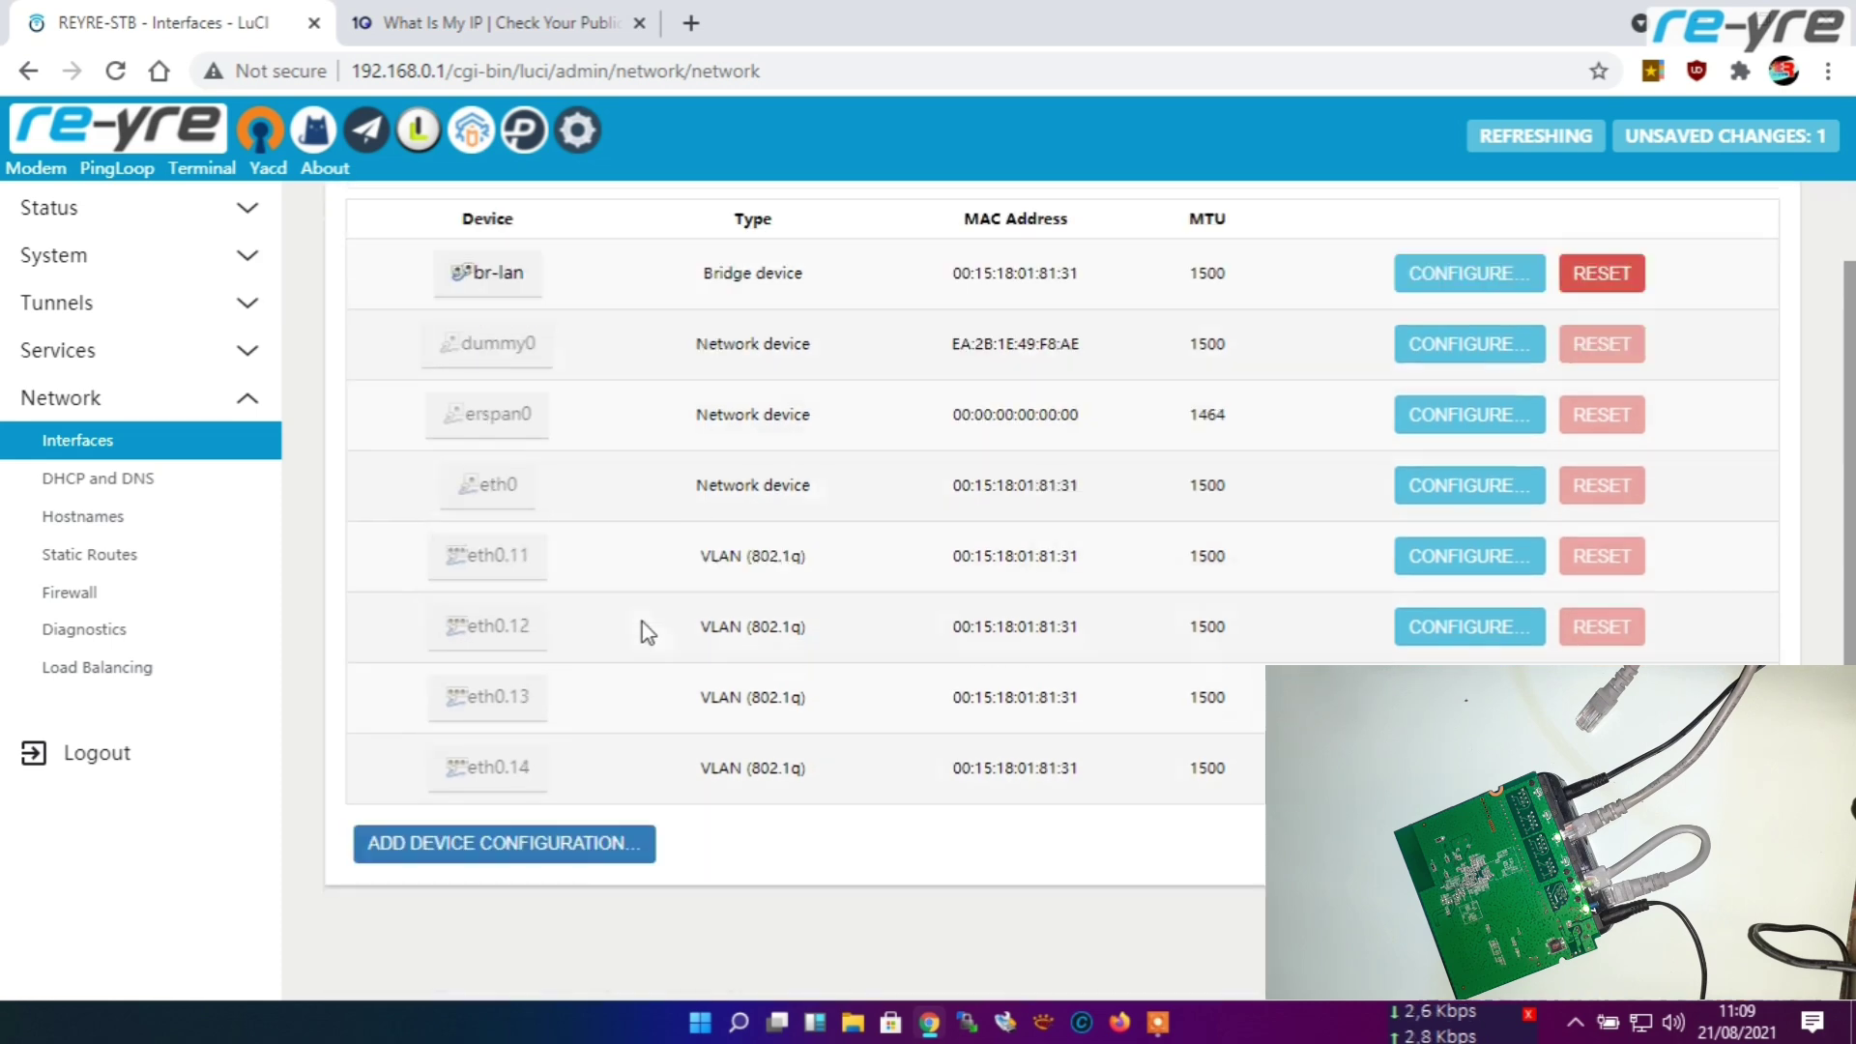
scroll(647, 633, "down", 1)
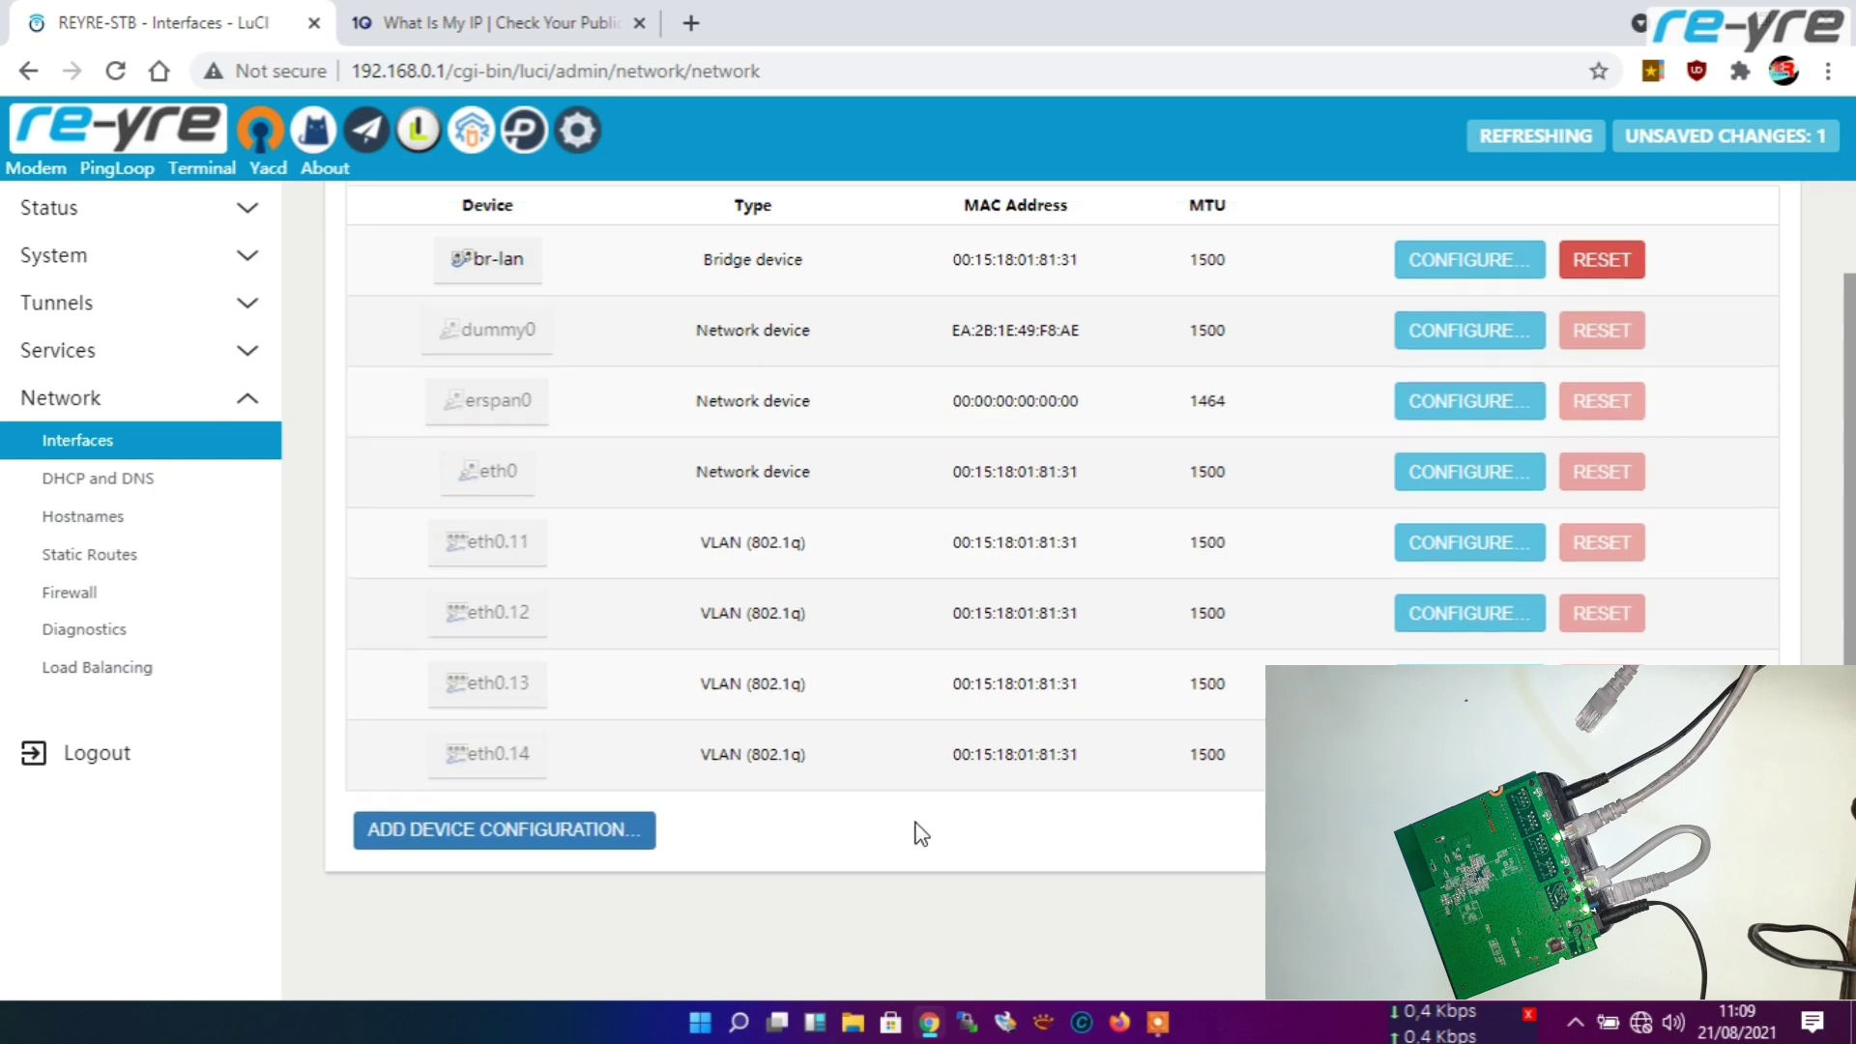
Step: Review the interface list and the bridge ports assigned to the br-lan device without changing them
left_click(346, 204)
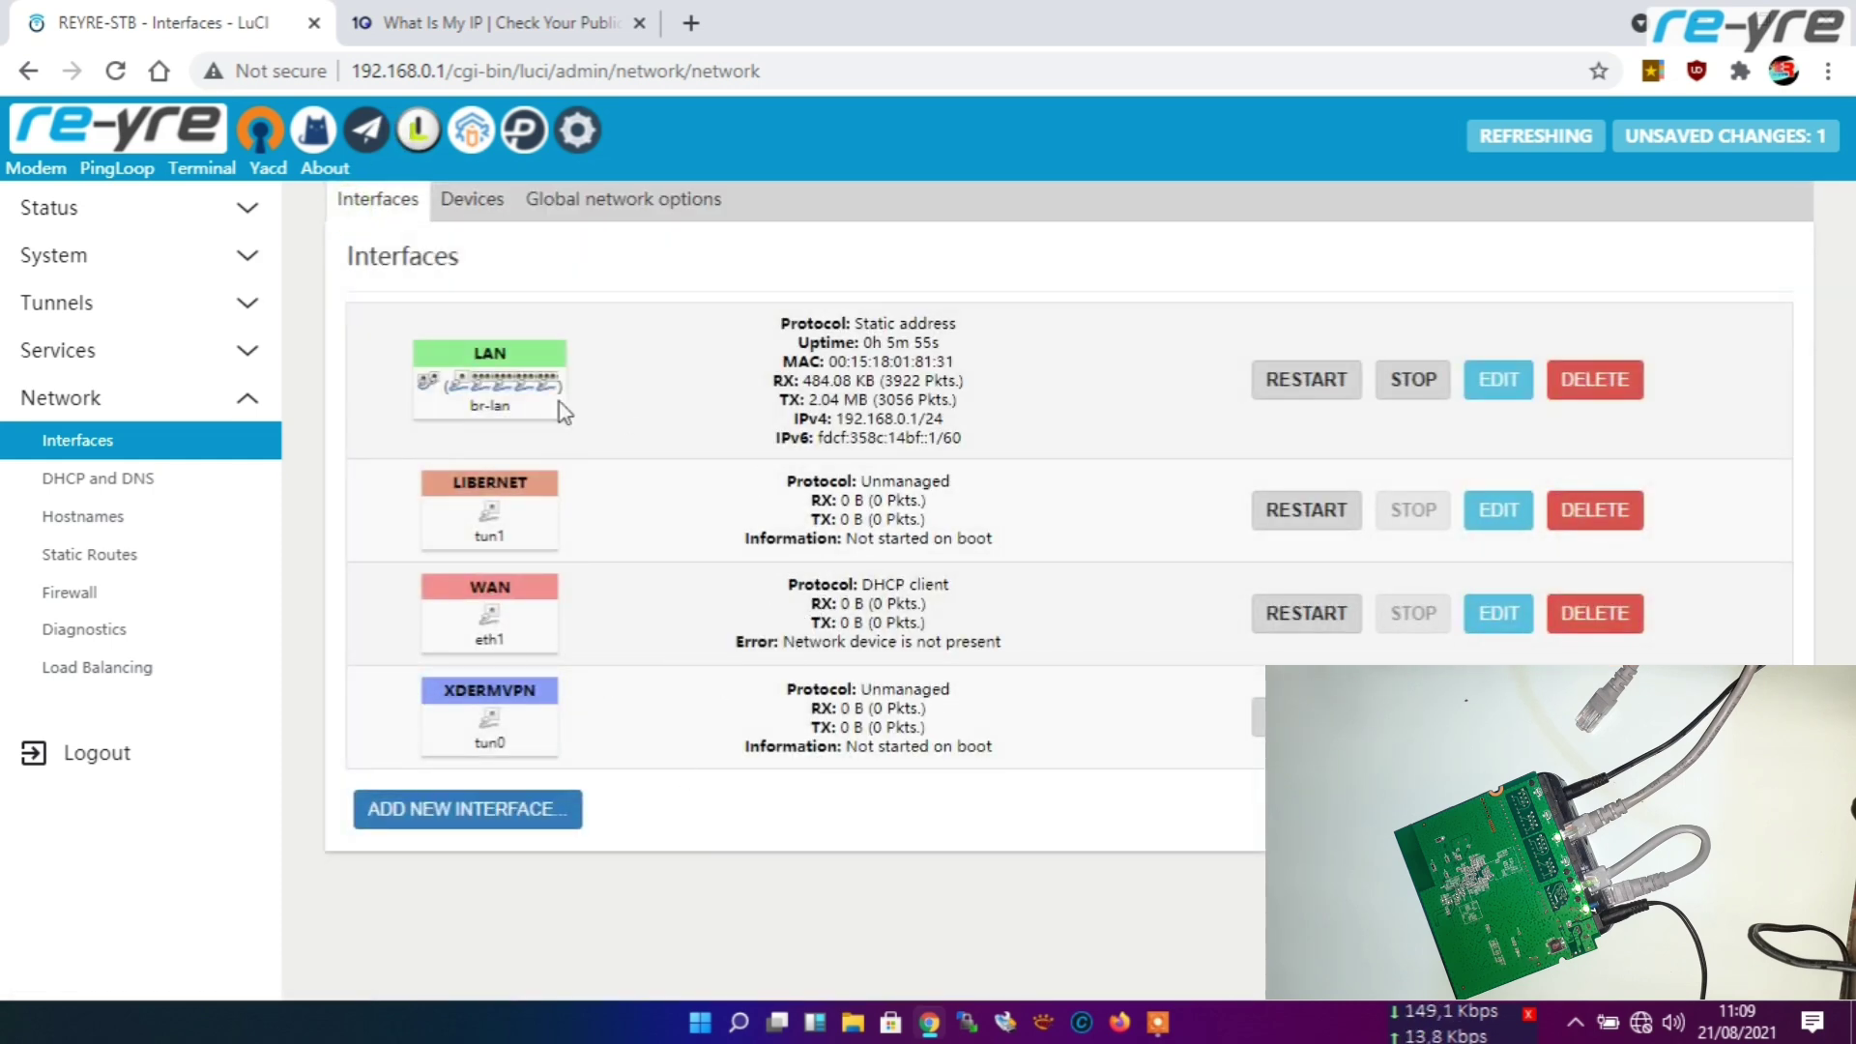
left_click(472, 200)
left_click(1401, 379)
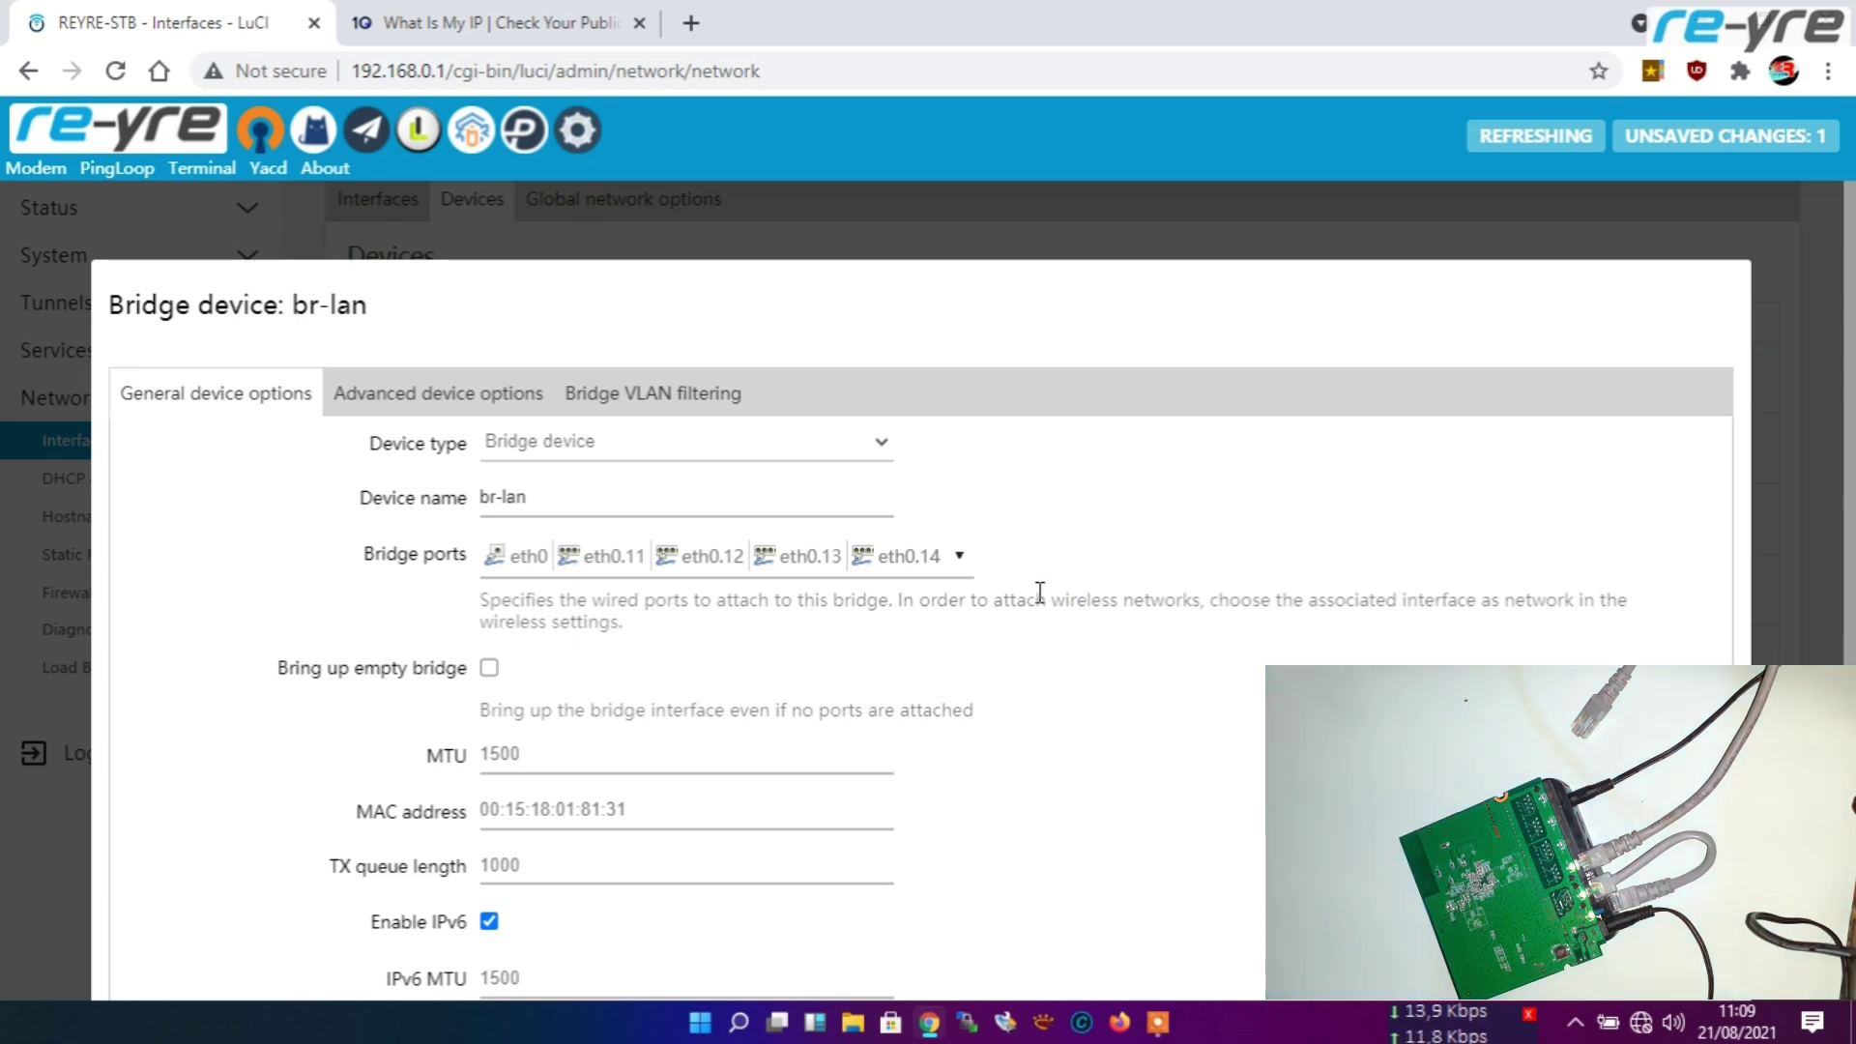
scroll(1040, 592, "down", 3)
key("Escape")
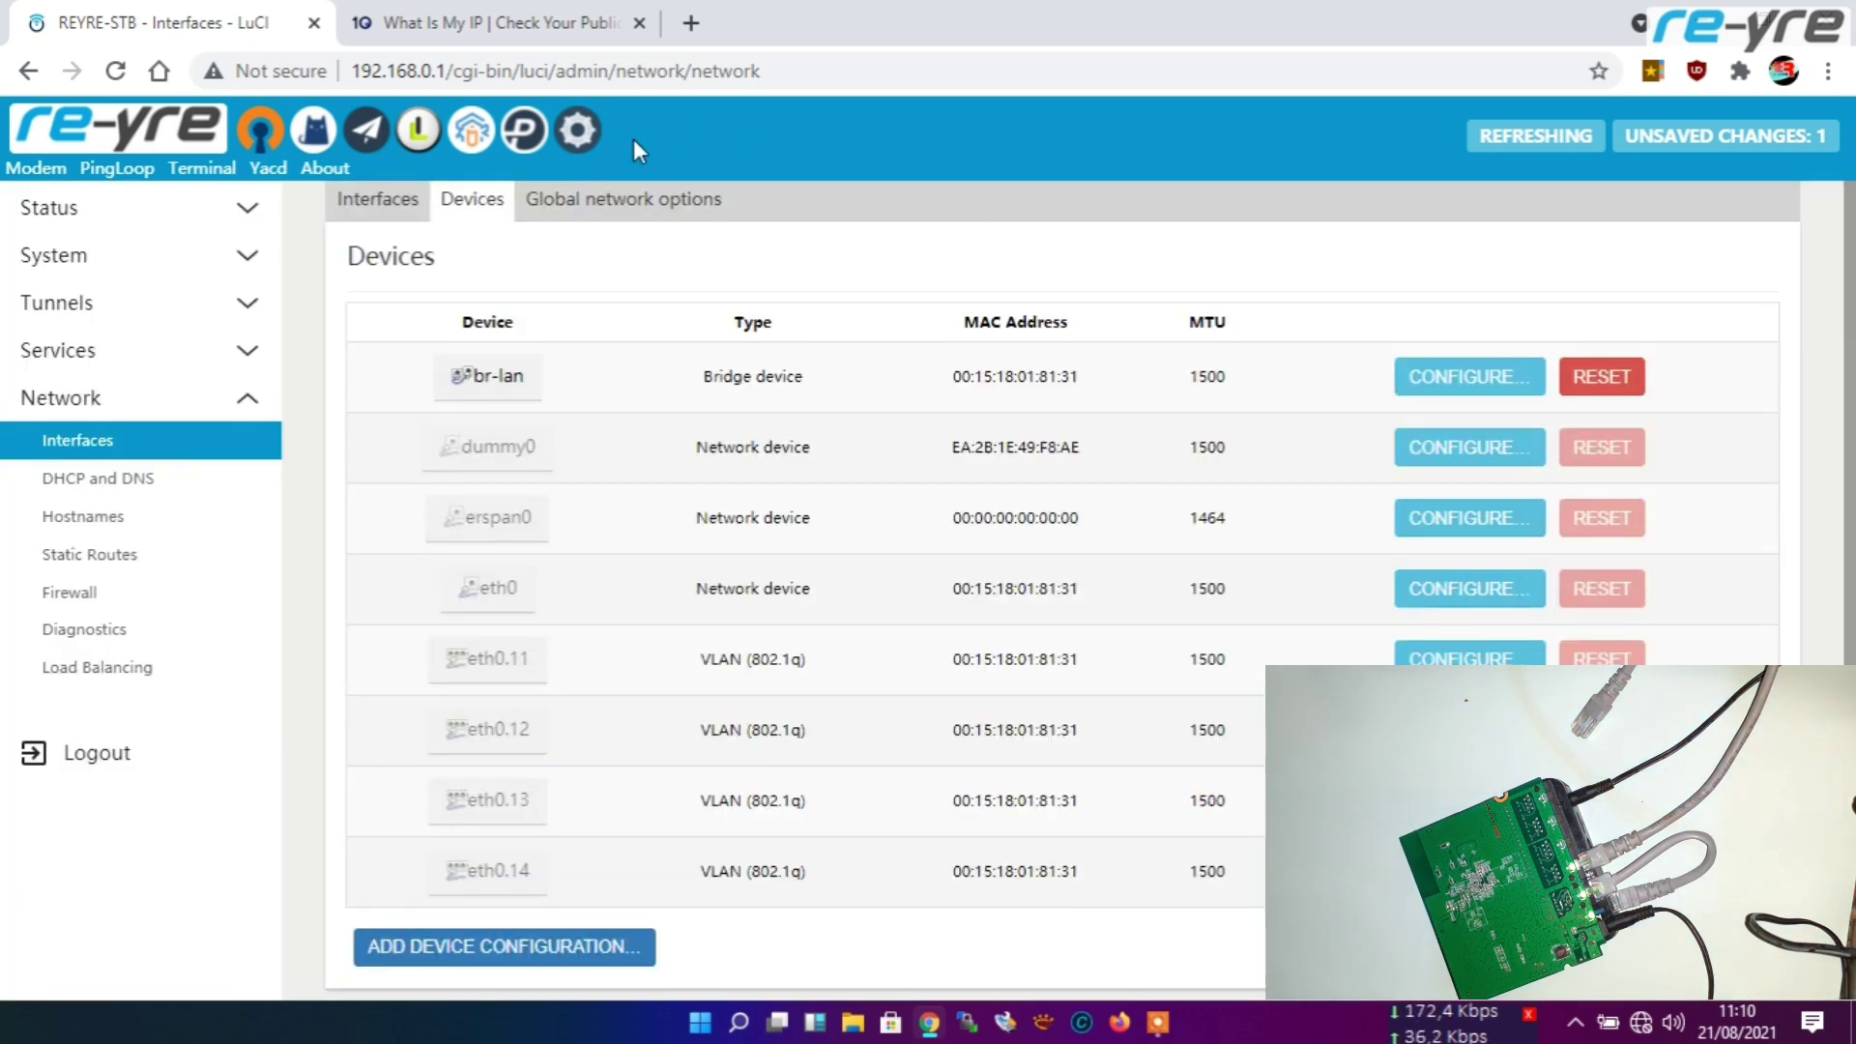
left_click(582, 132)
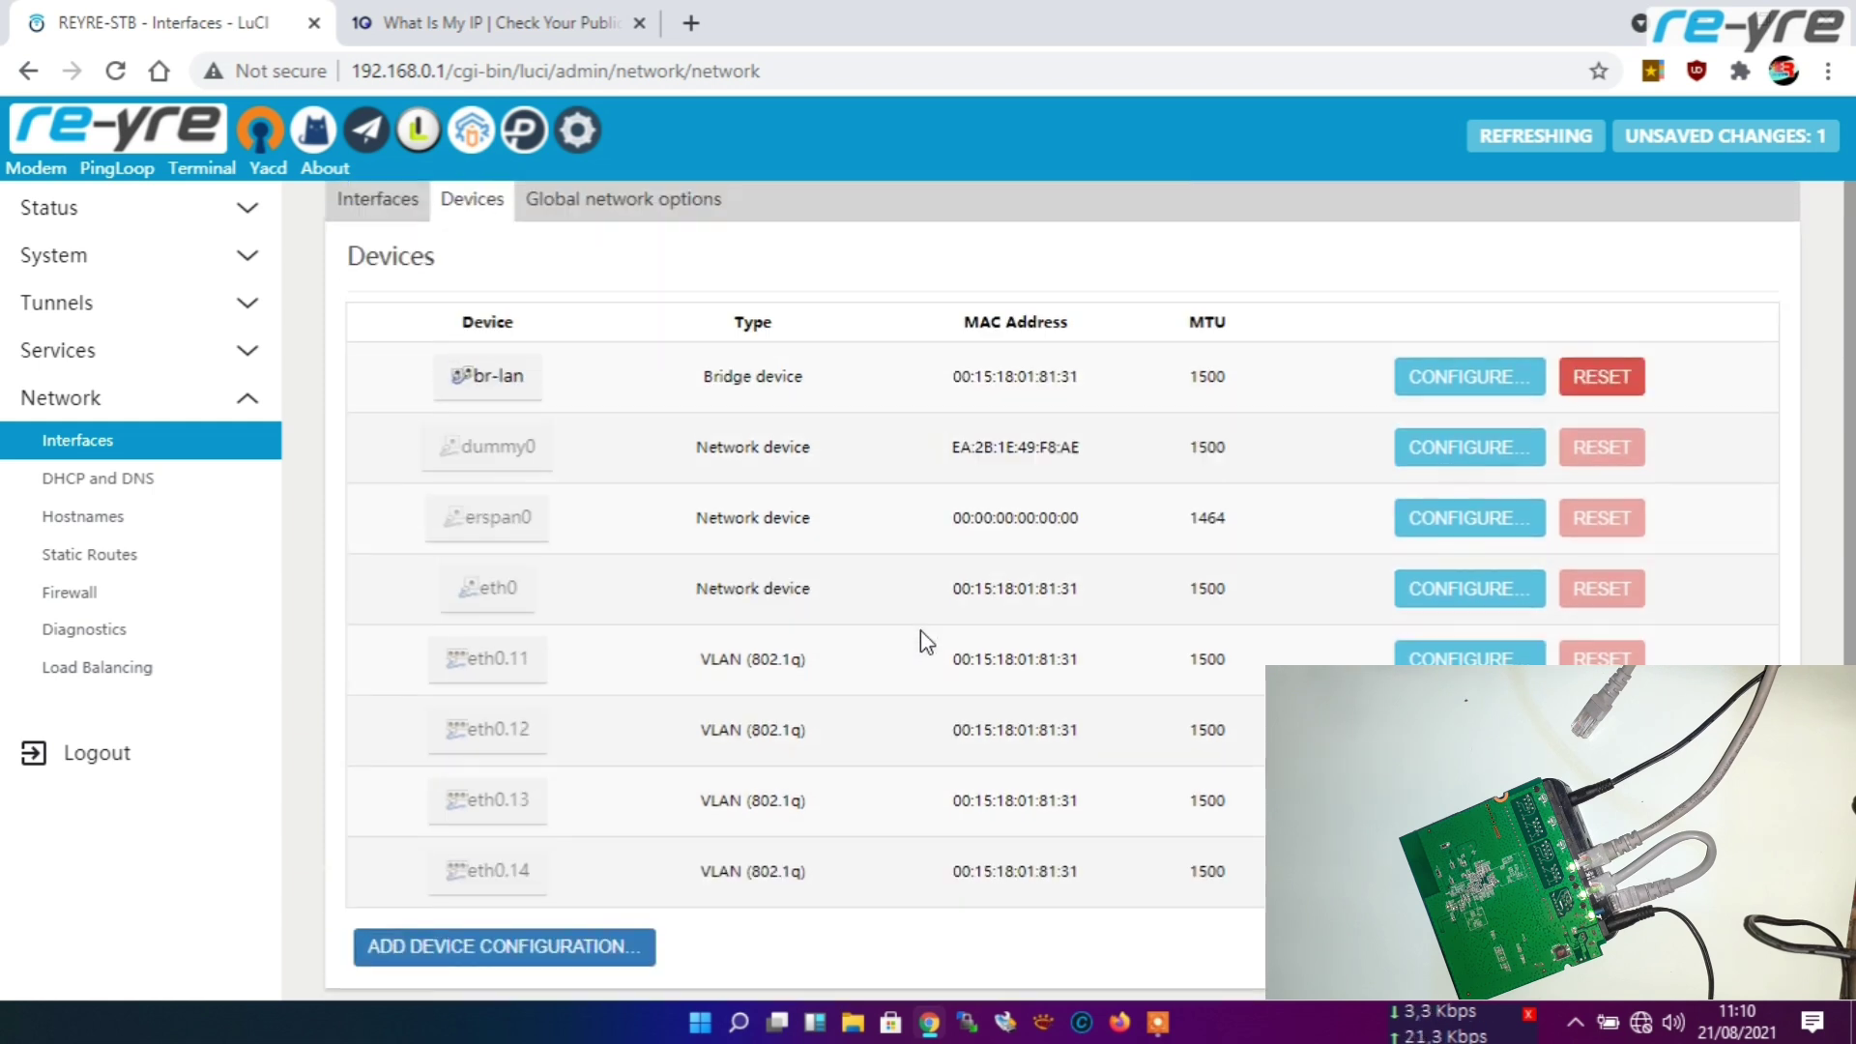
left_click(389, 203)
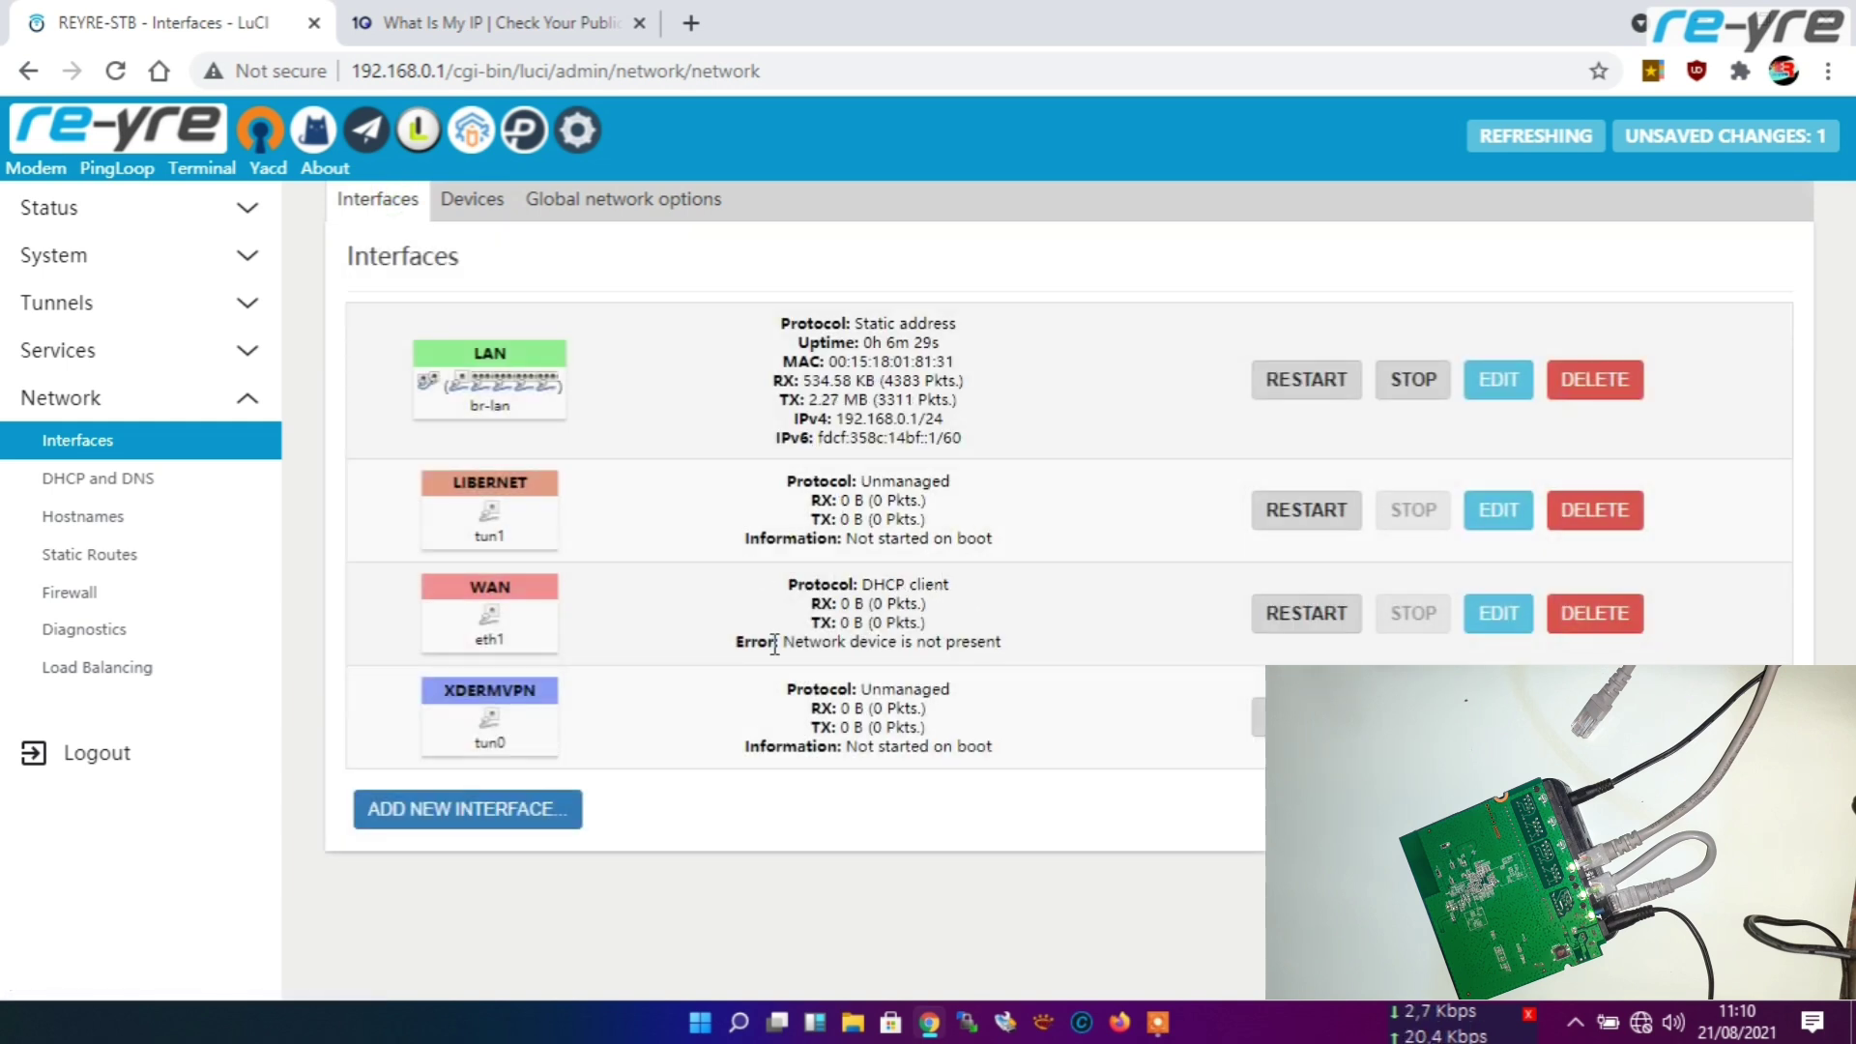
Step: Remove eth0.11 from the bridge ports of br-lan, save the device, and apply the pending changes
left_click(483, 205)
left_click(1435, 375)
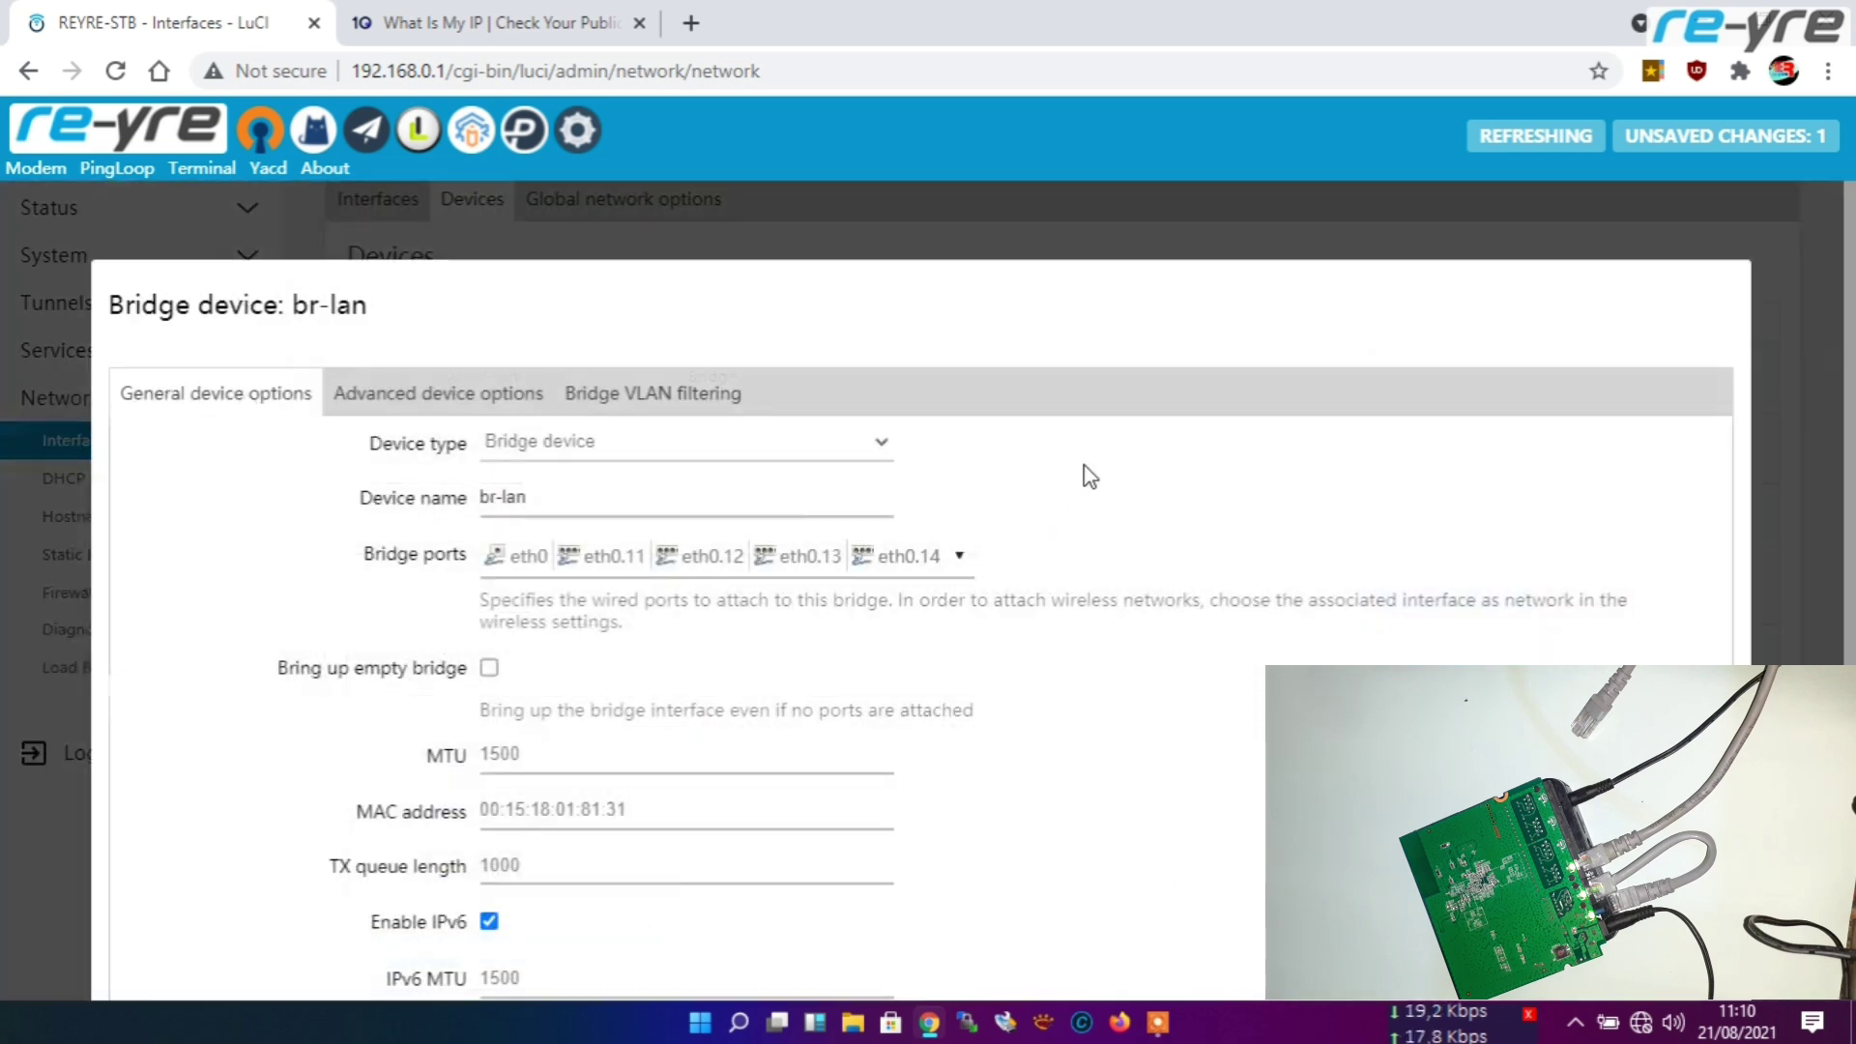
left_click(955, 565)
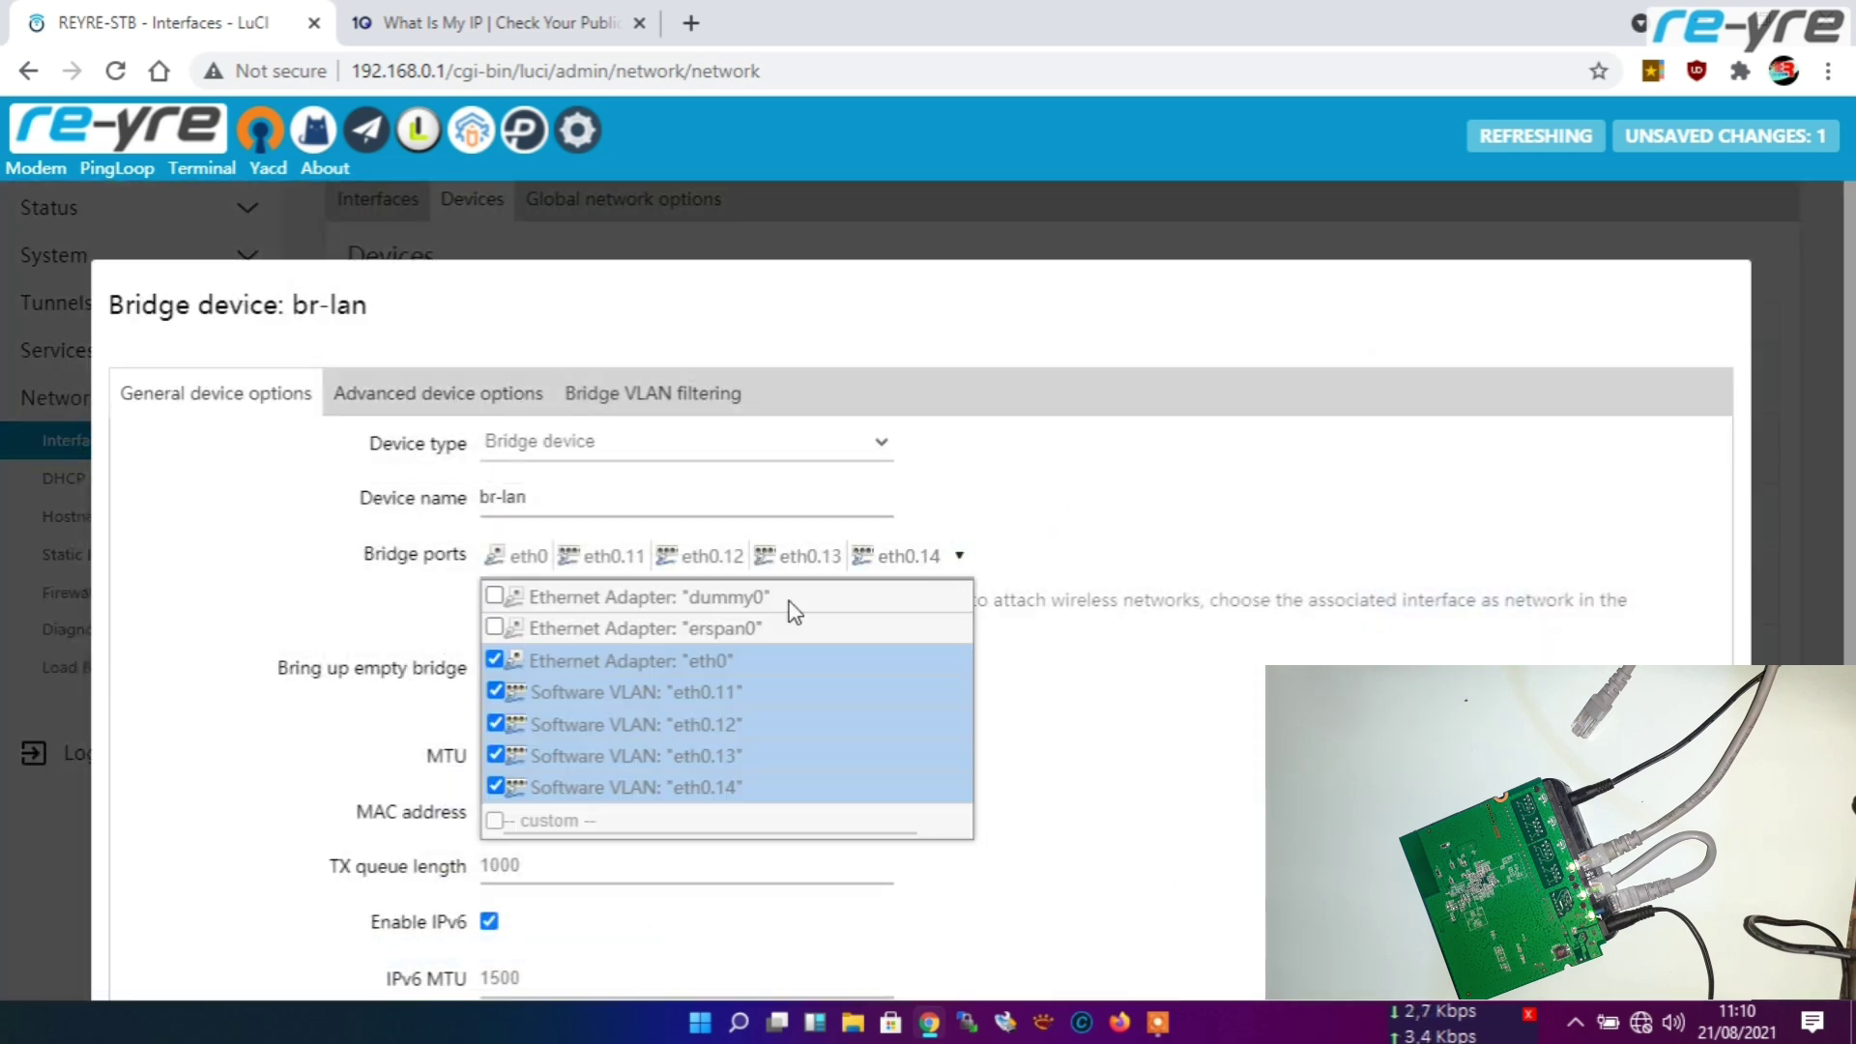
left_click(496, 692)
scroll(1245, 676, "down", 3)
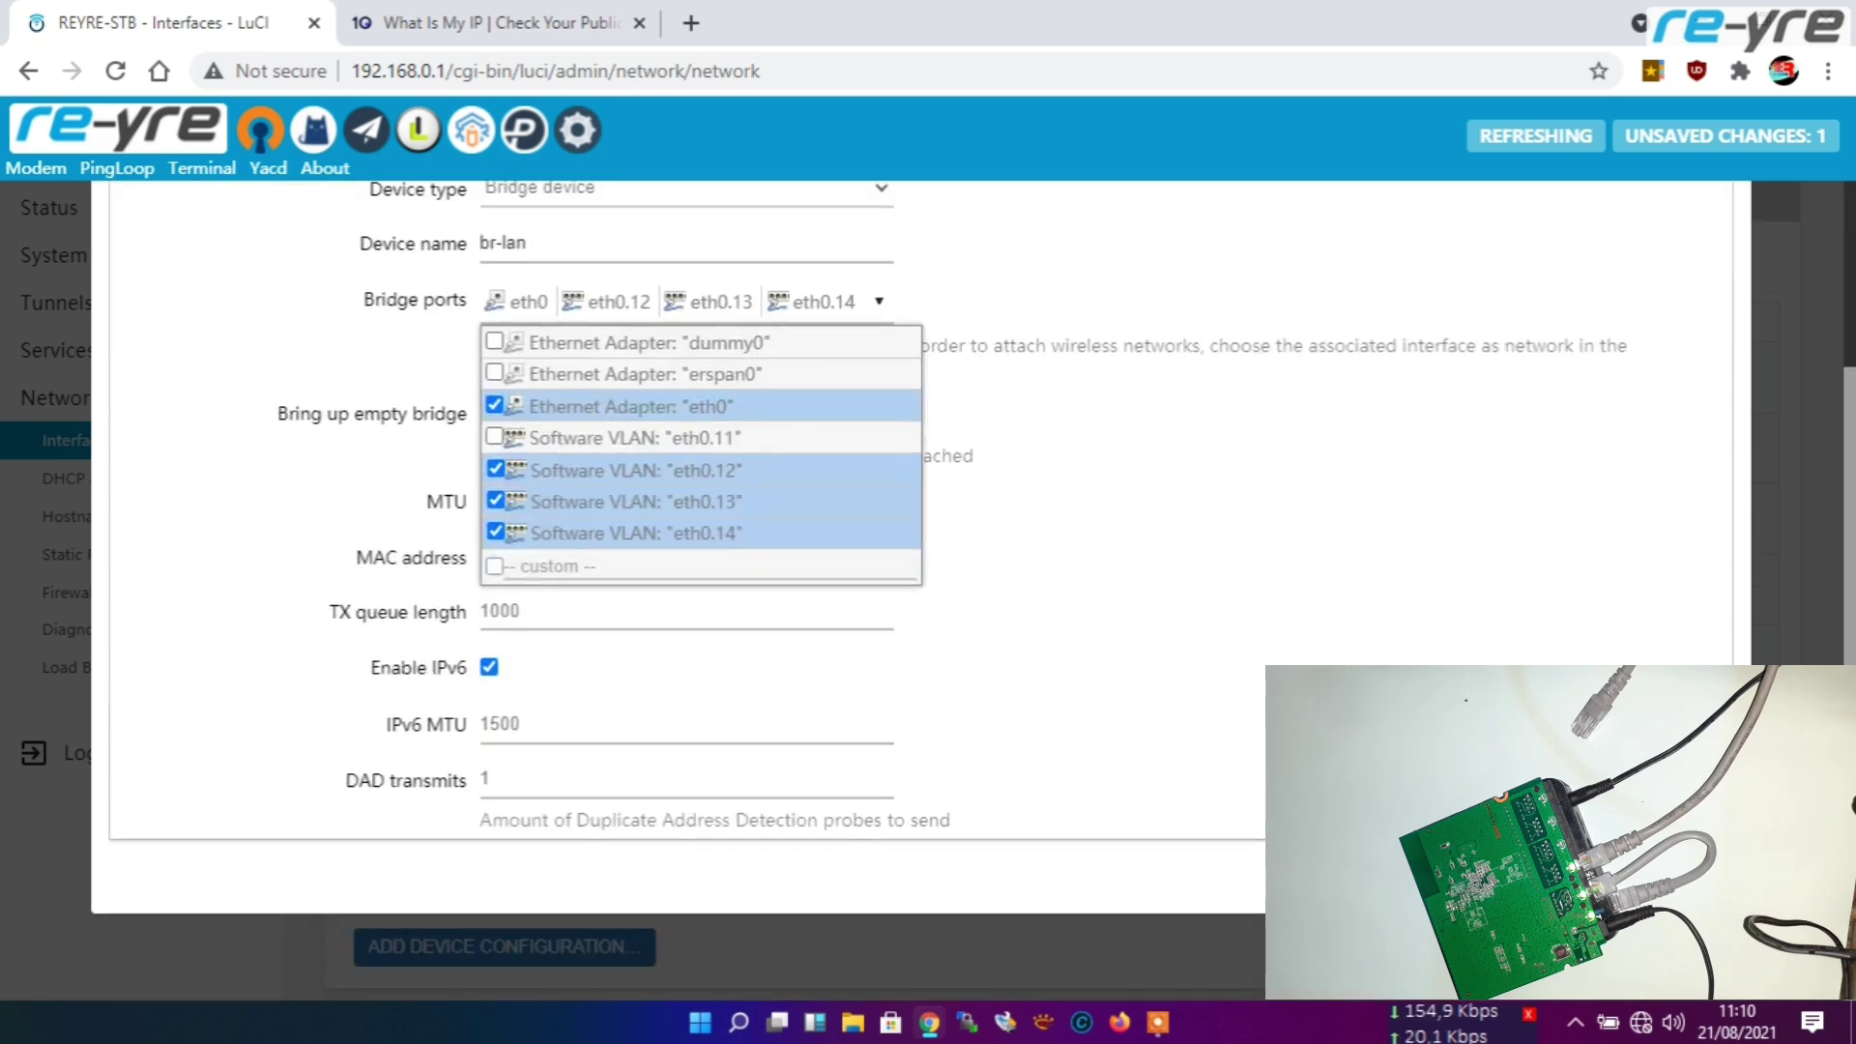
key("Escape")
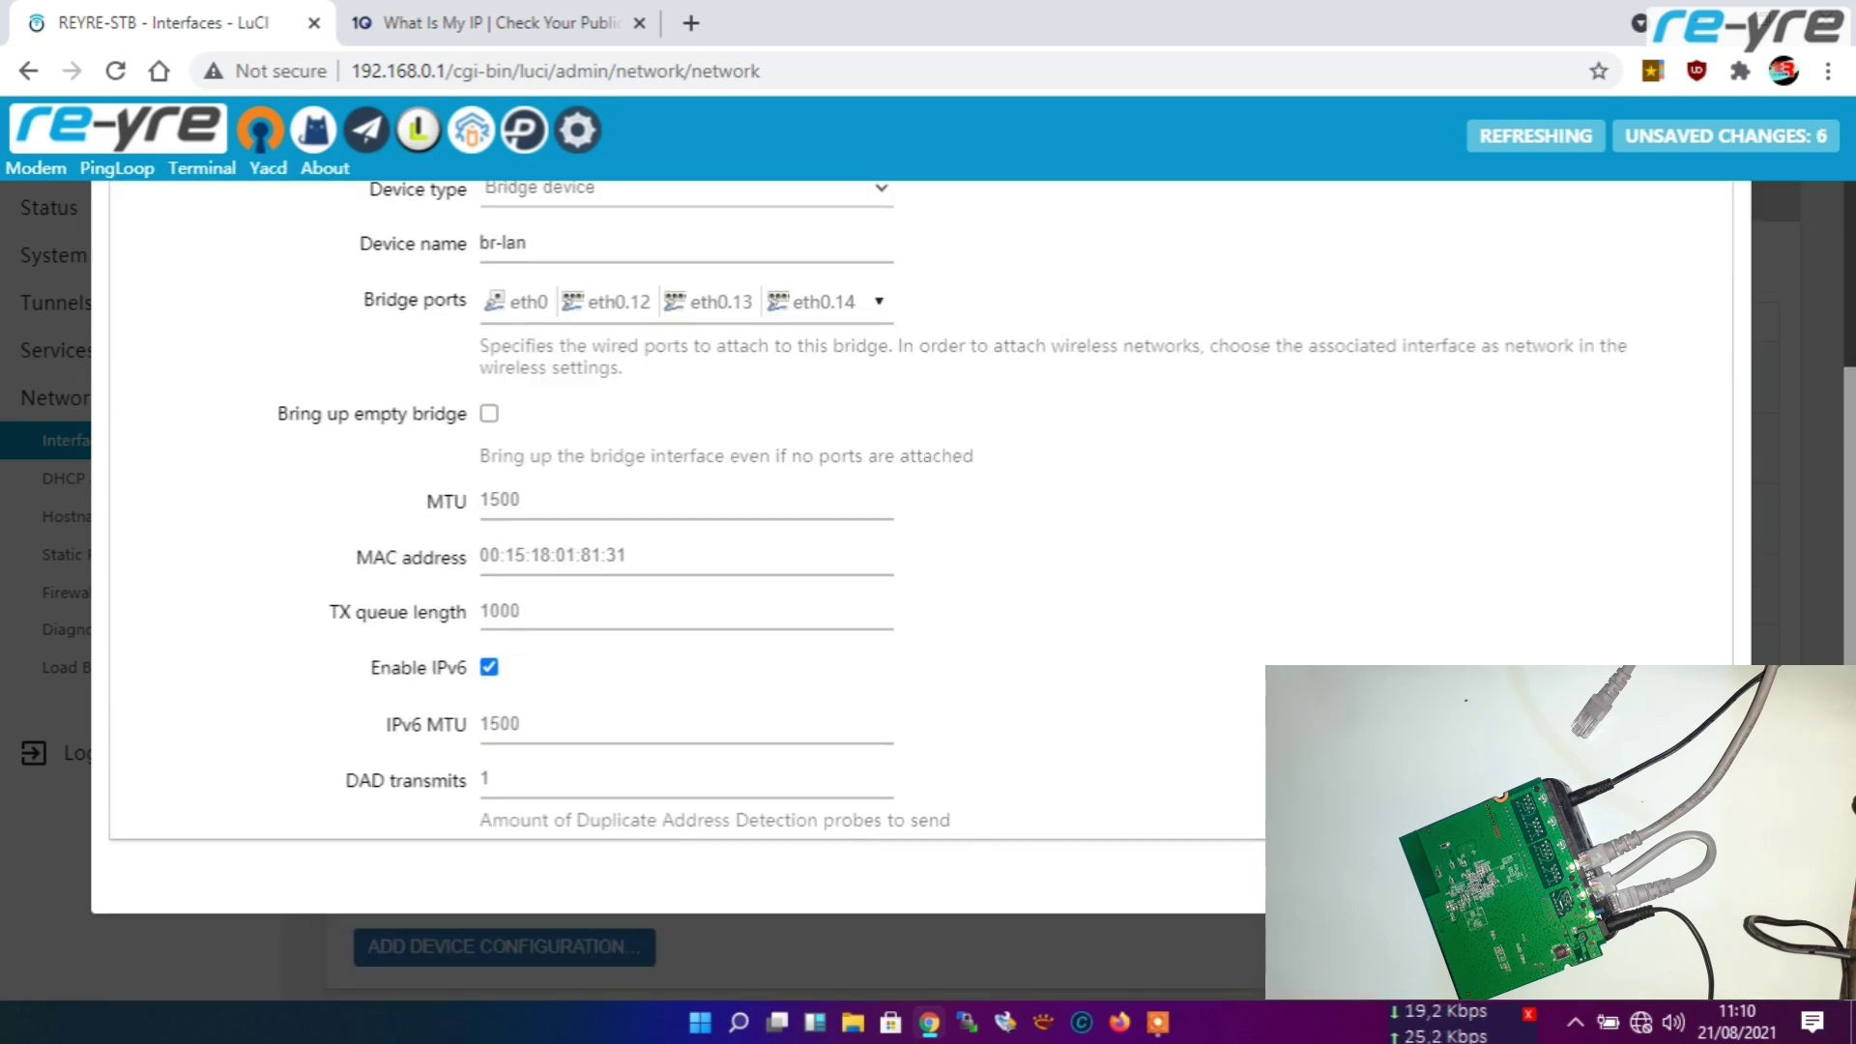
scroll(1063, 483, "down", 2)
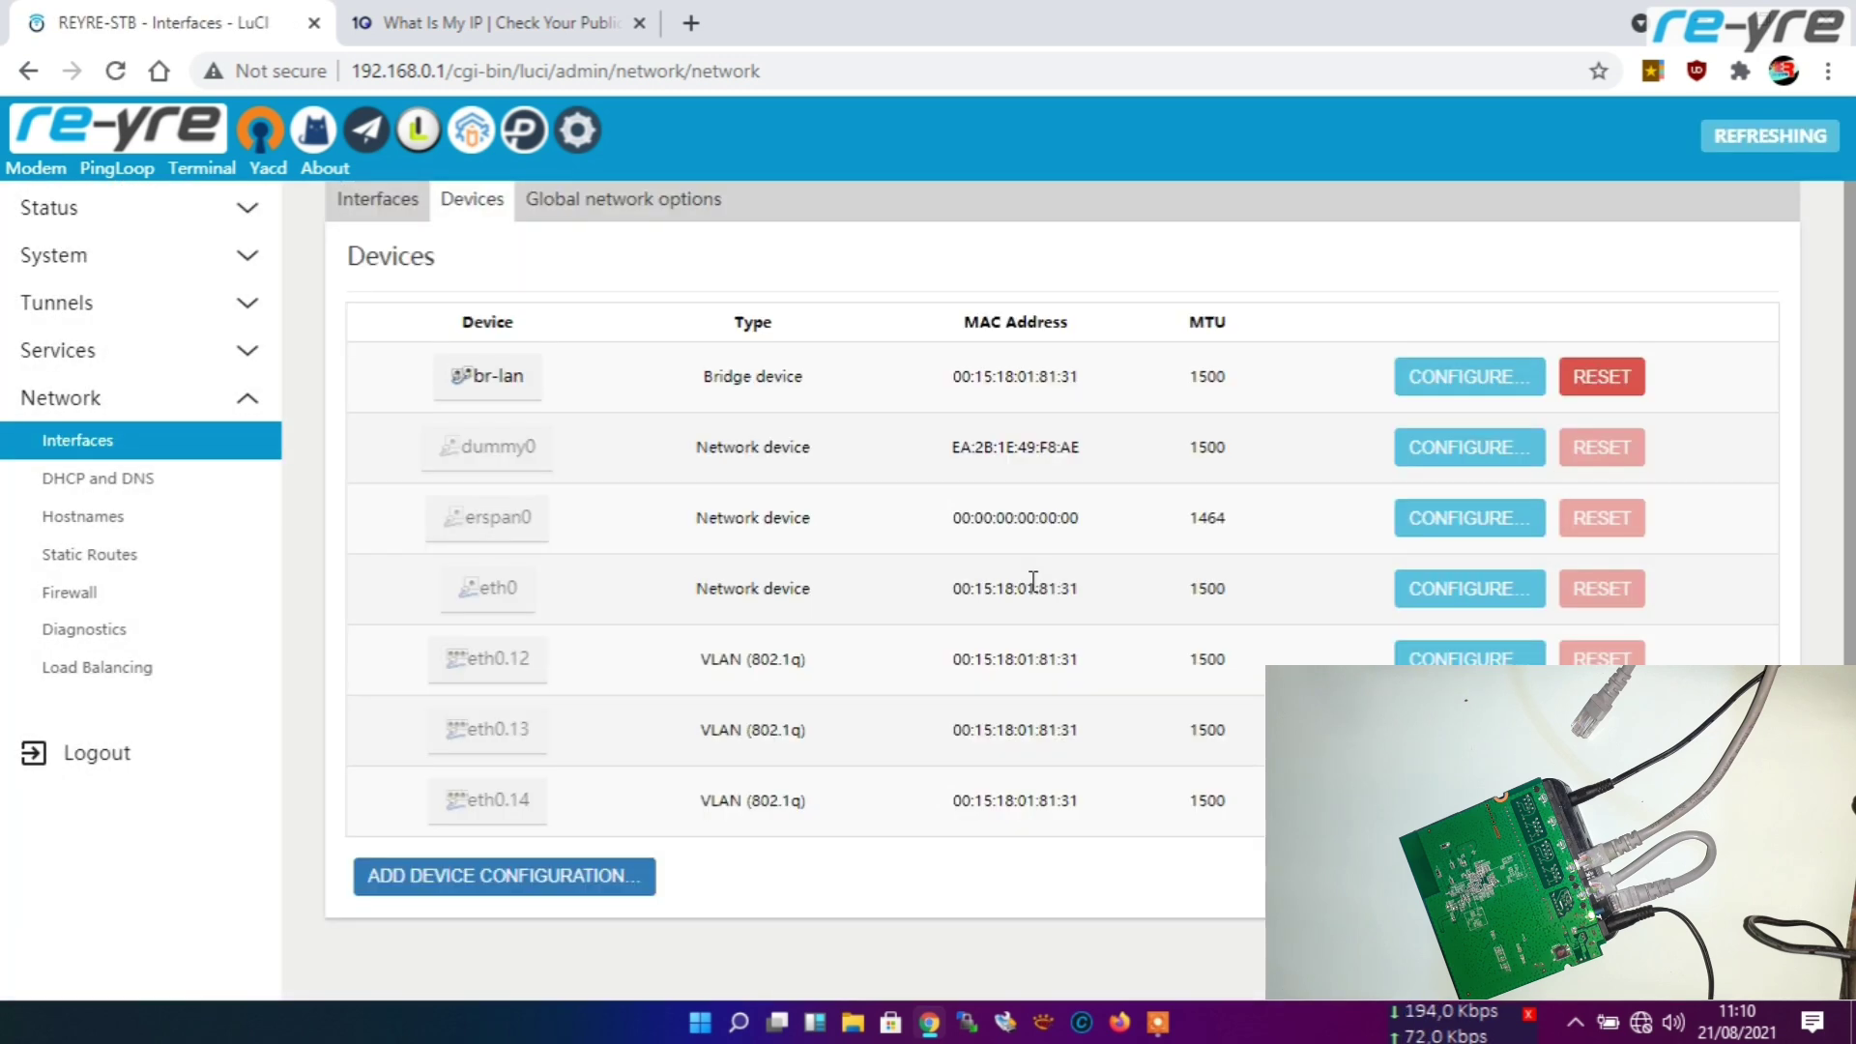
Step: Set the WAN interface's device to the custom entry eth0.11, then save and apply the change
left_click(379, 203)
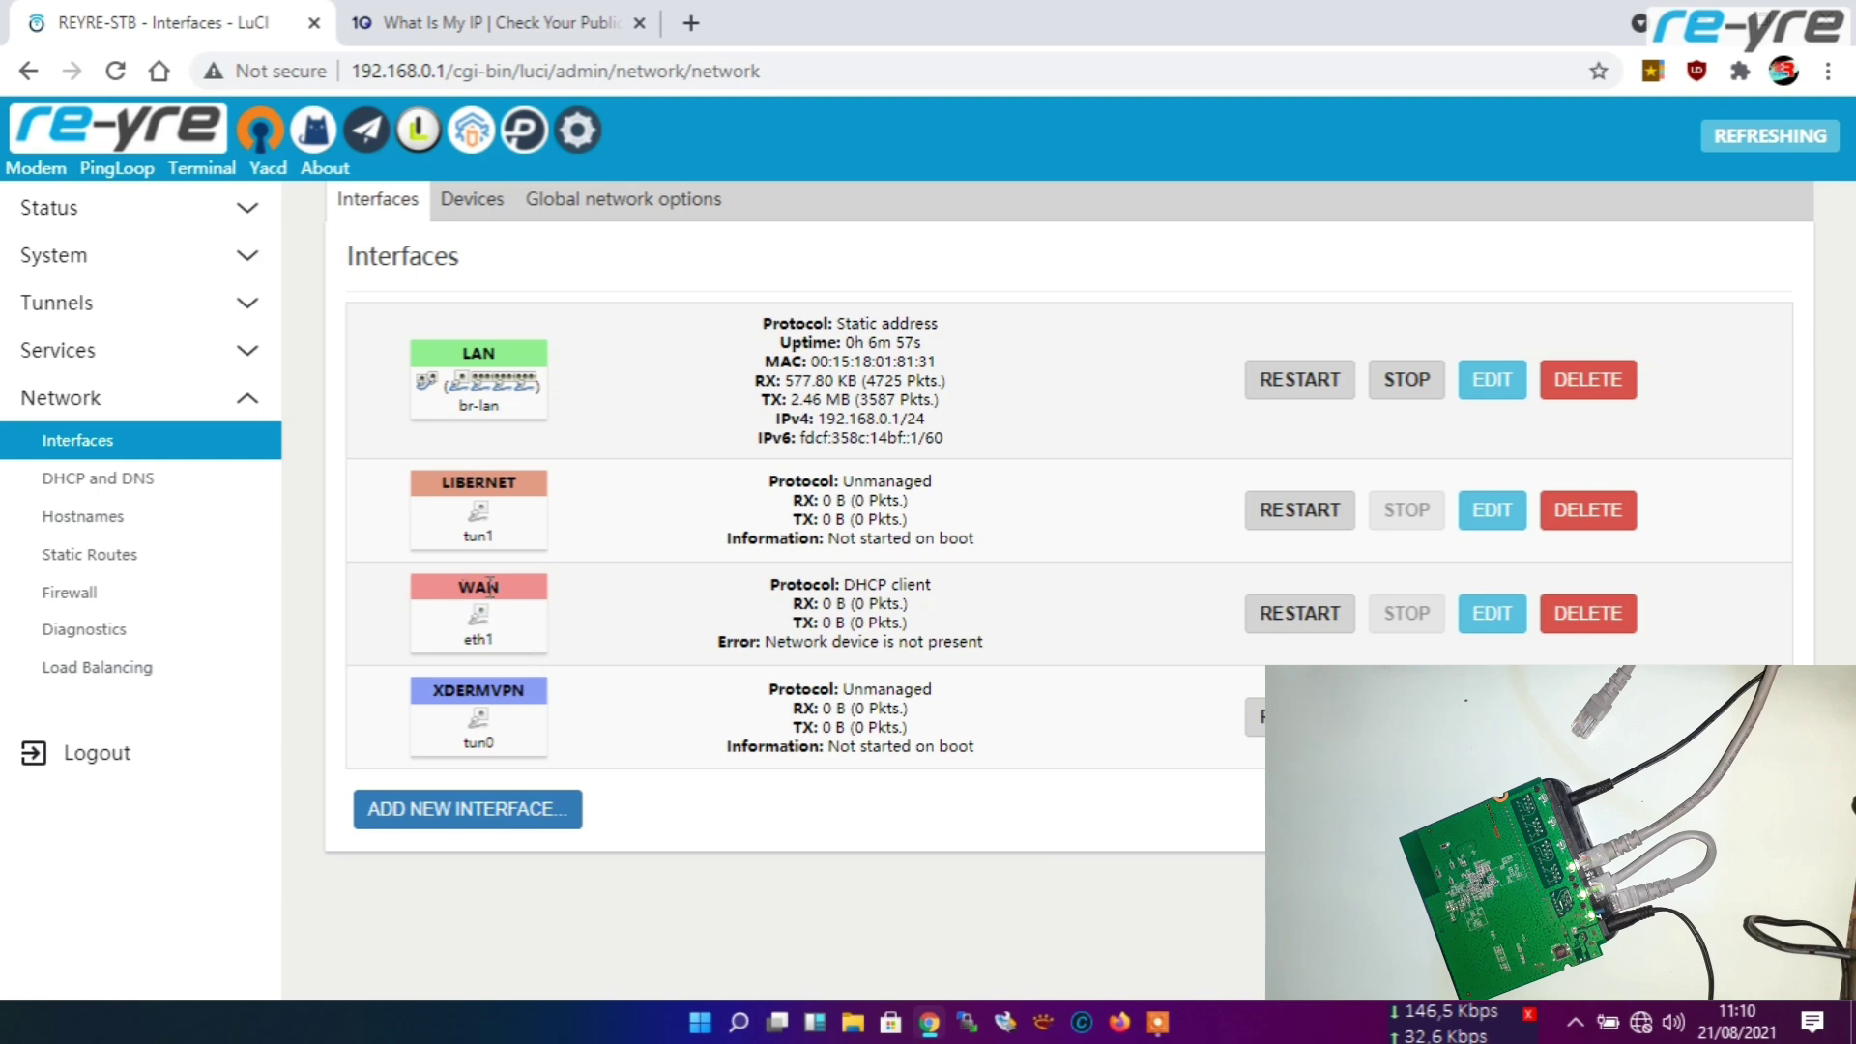
left_click(1496, 611)
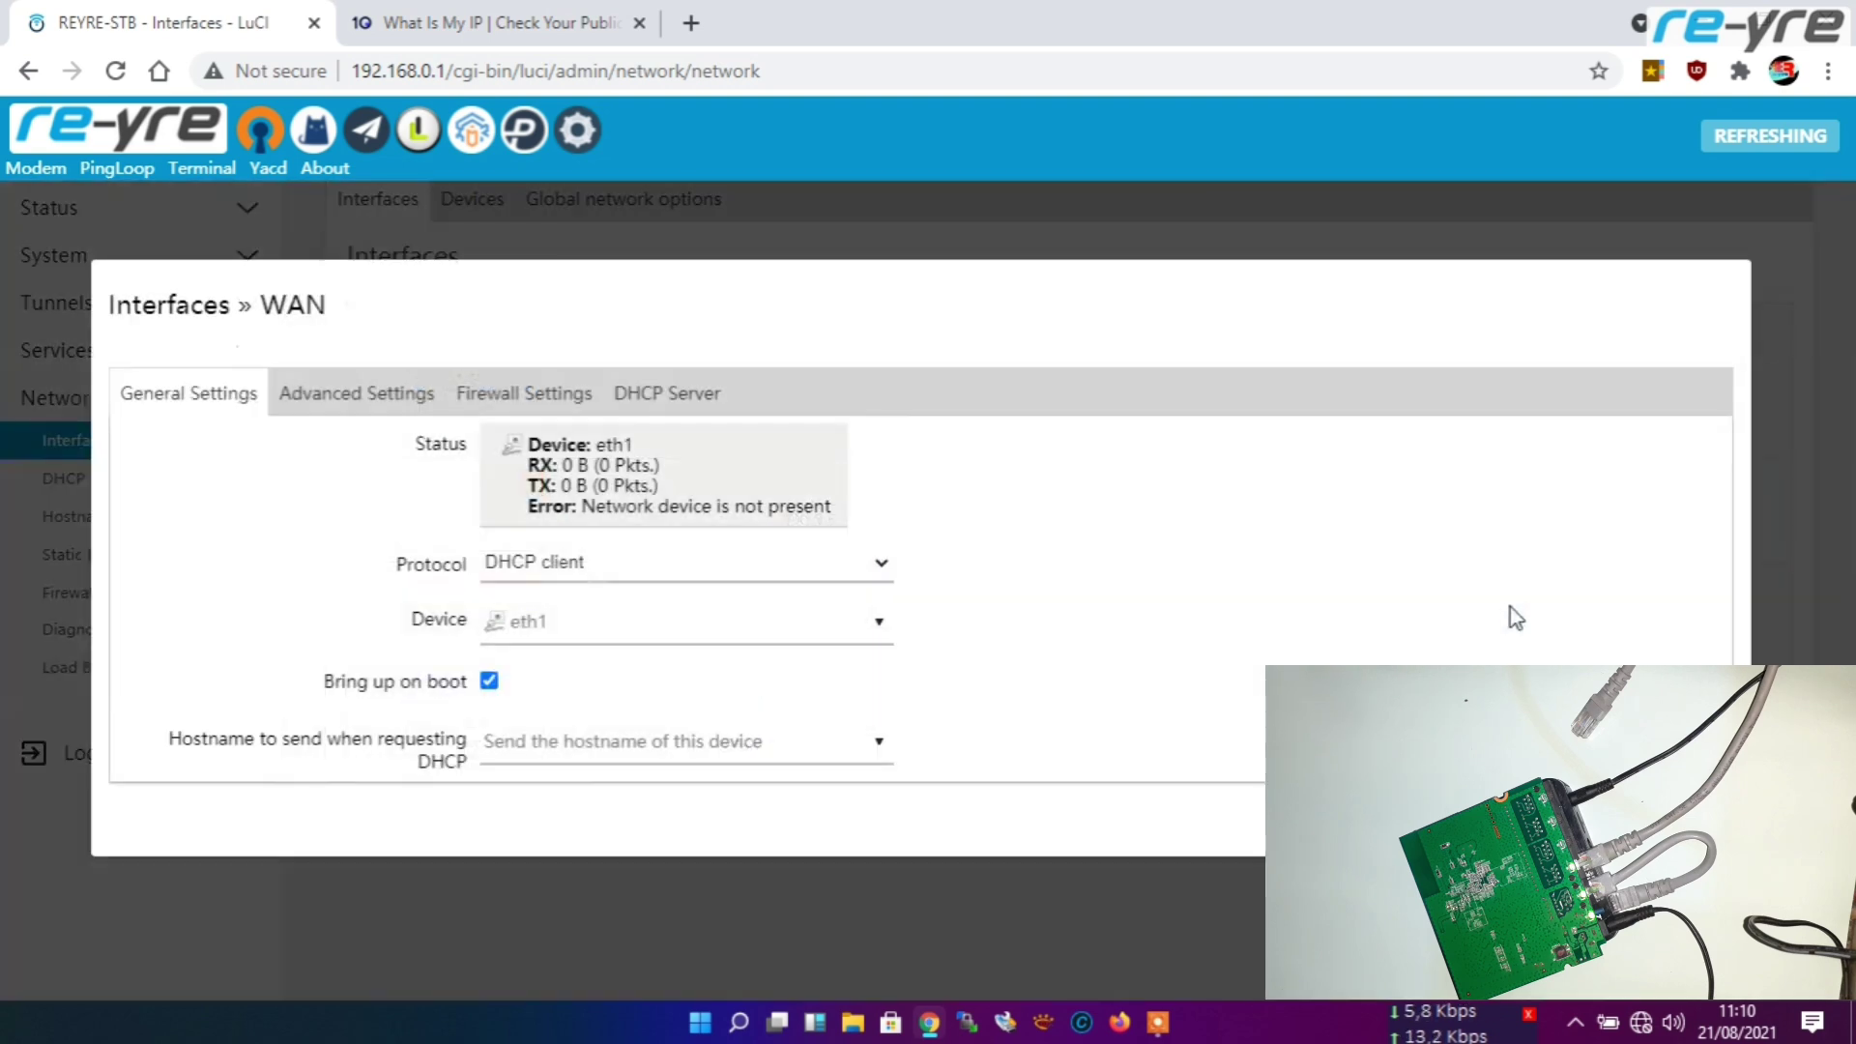
left_click(828, 624)
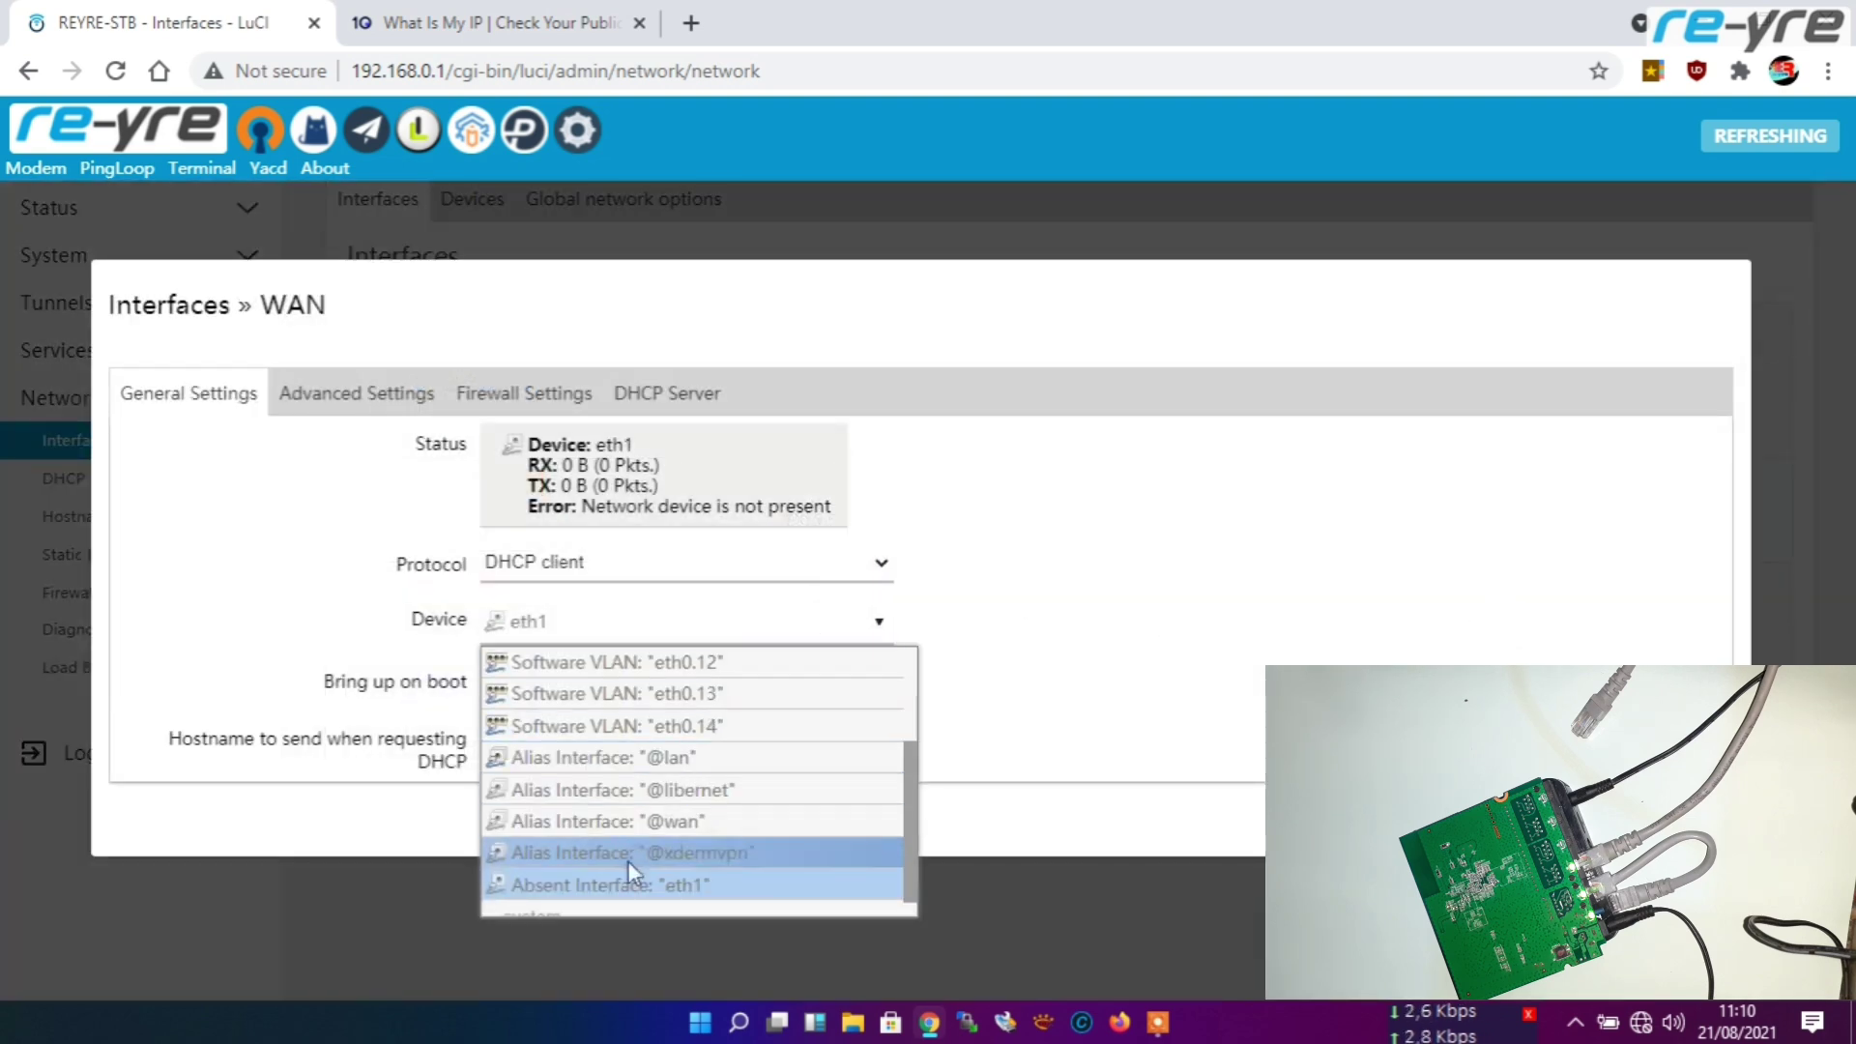
left_click(623, 899)
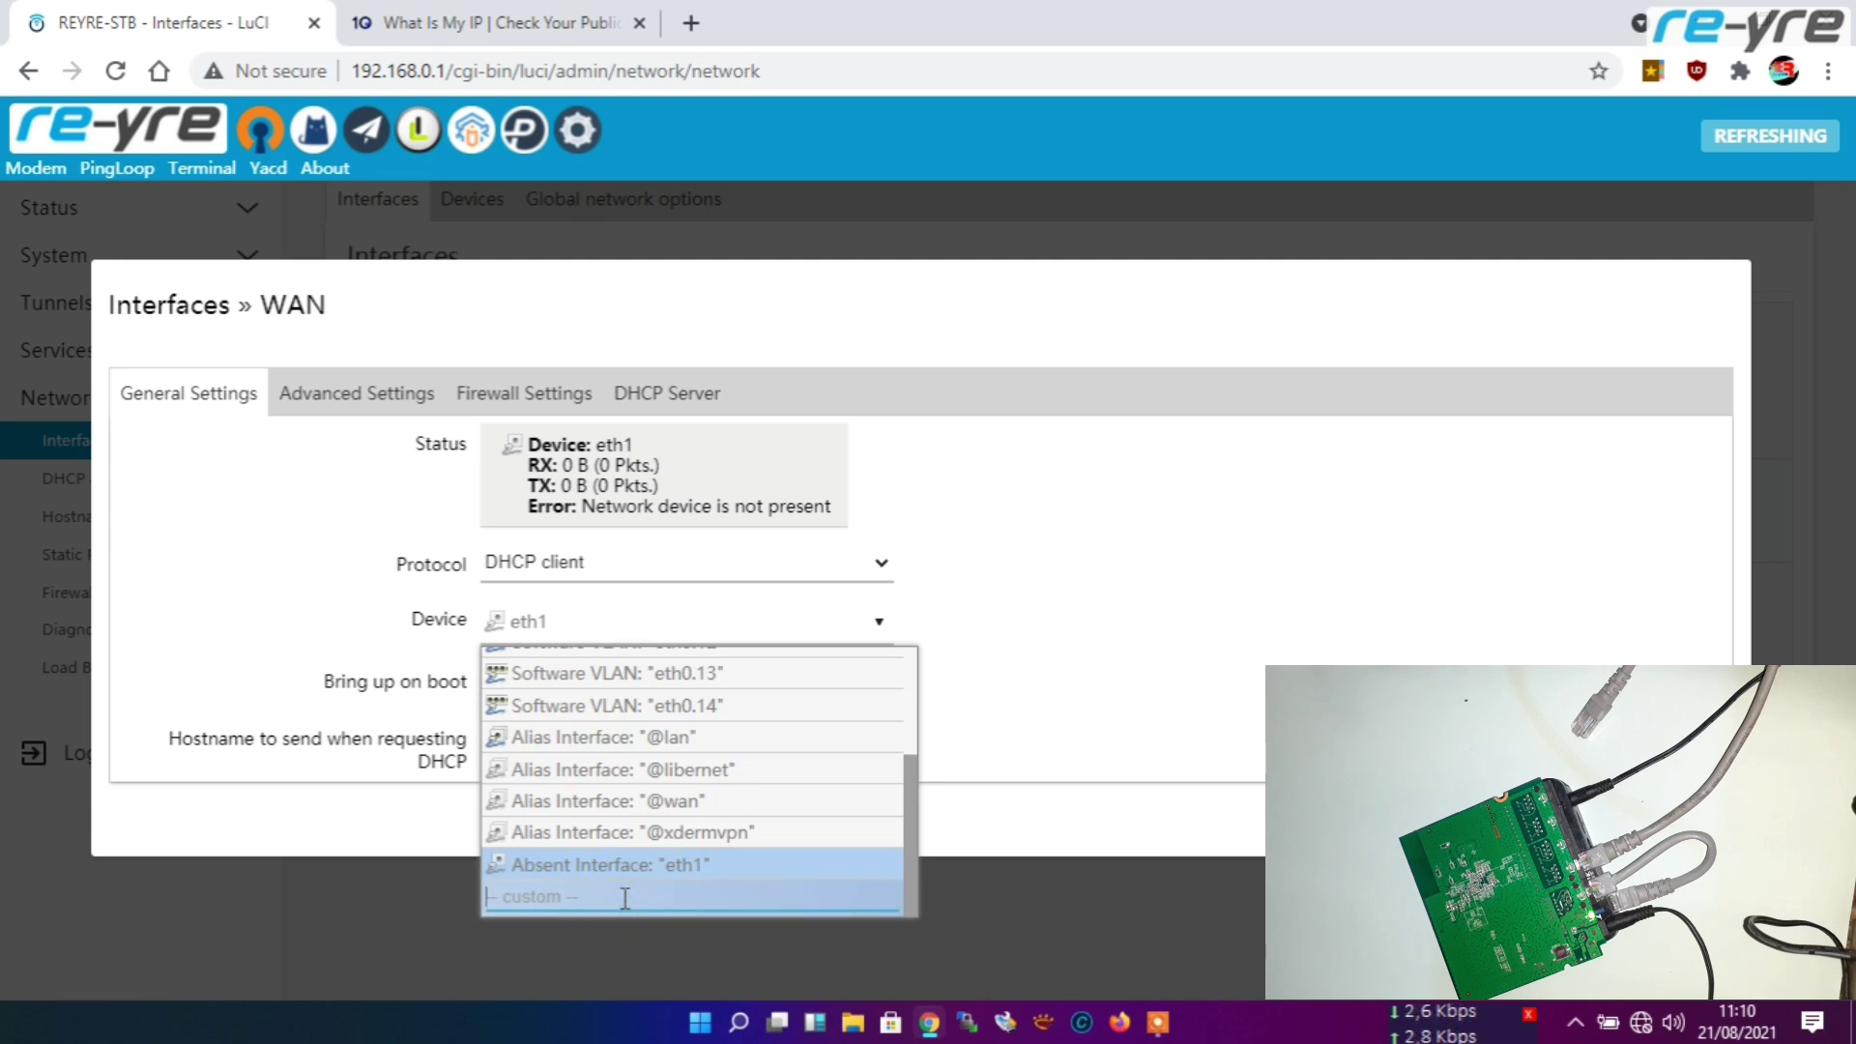
type("eth0.11")
key("Return")
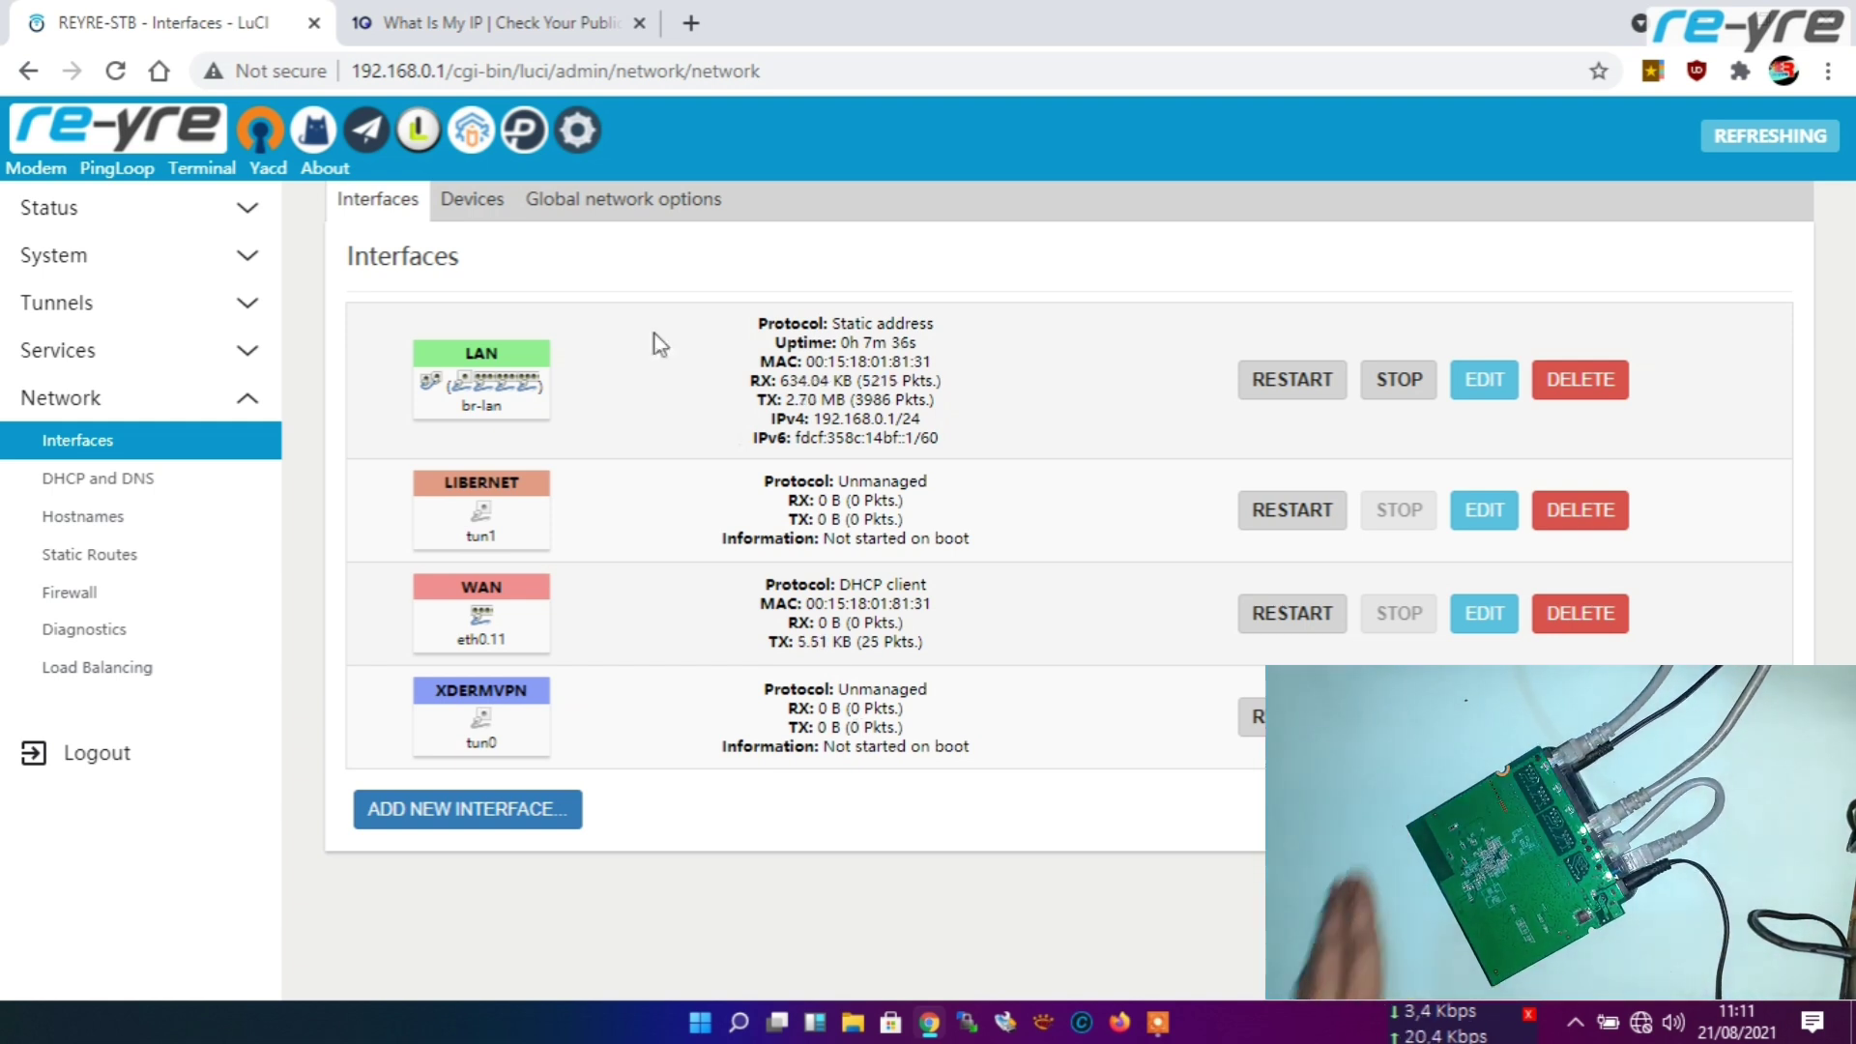
Step: Reload the interfaces page and check the WAN interface's IPv4 address and the VLAN settings of eth0.11
left_click(596, 143)
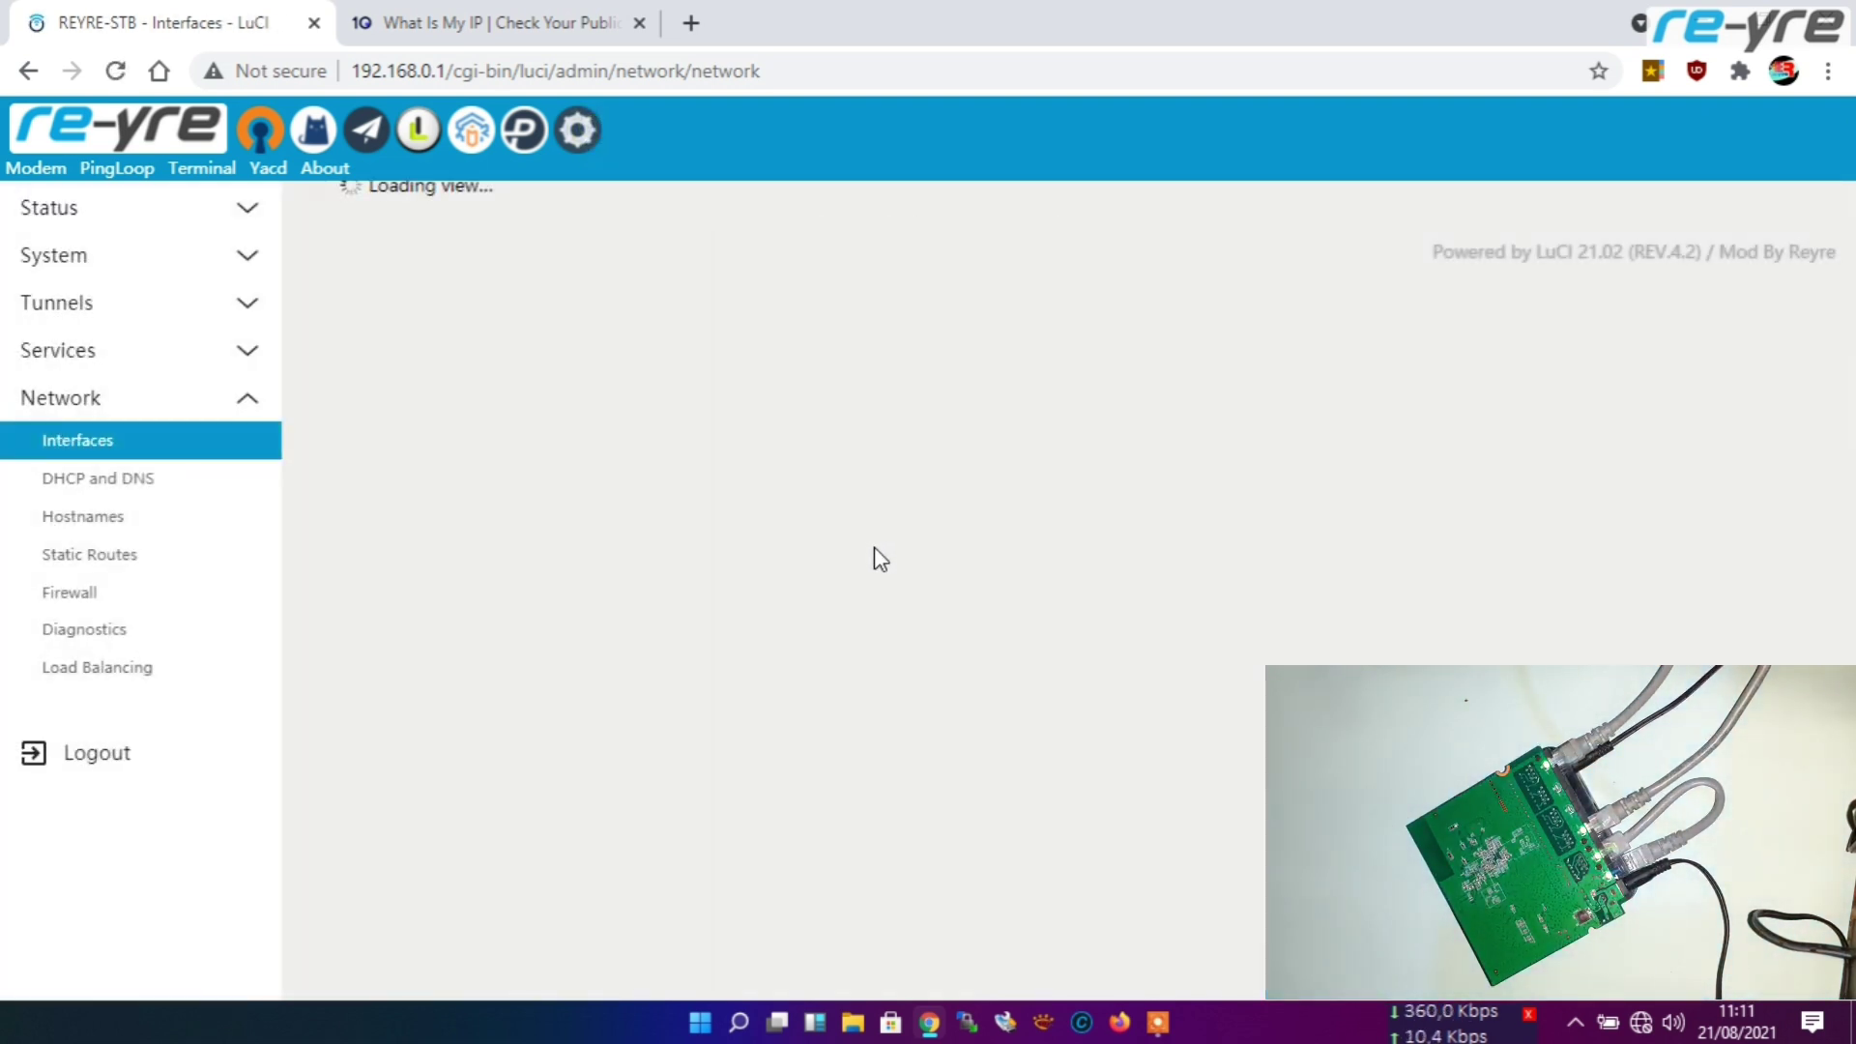
left_click_drag(793, 682, 938, 677)
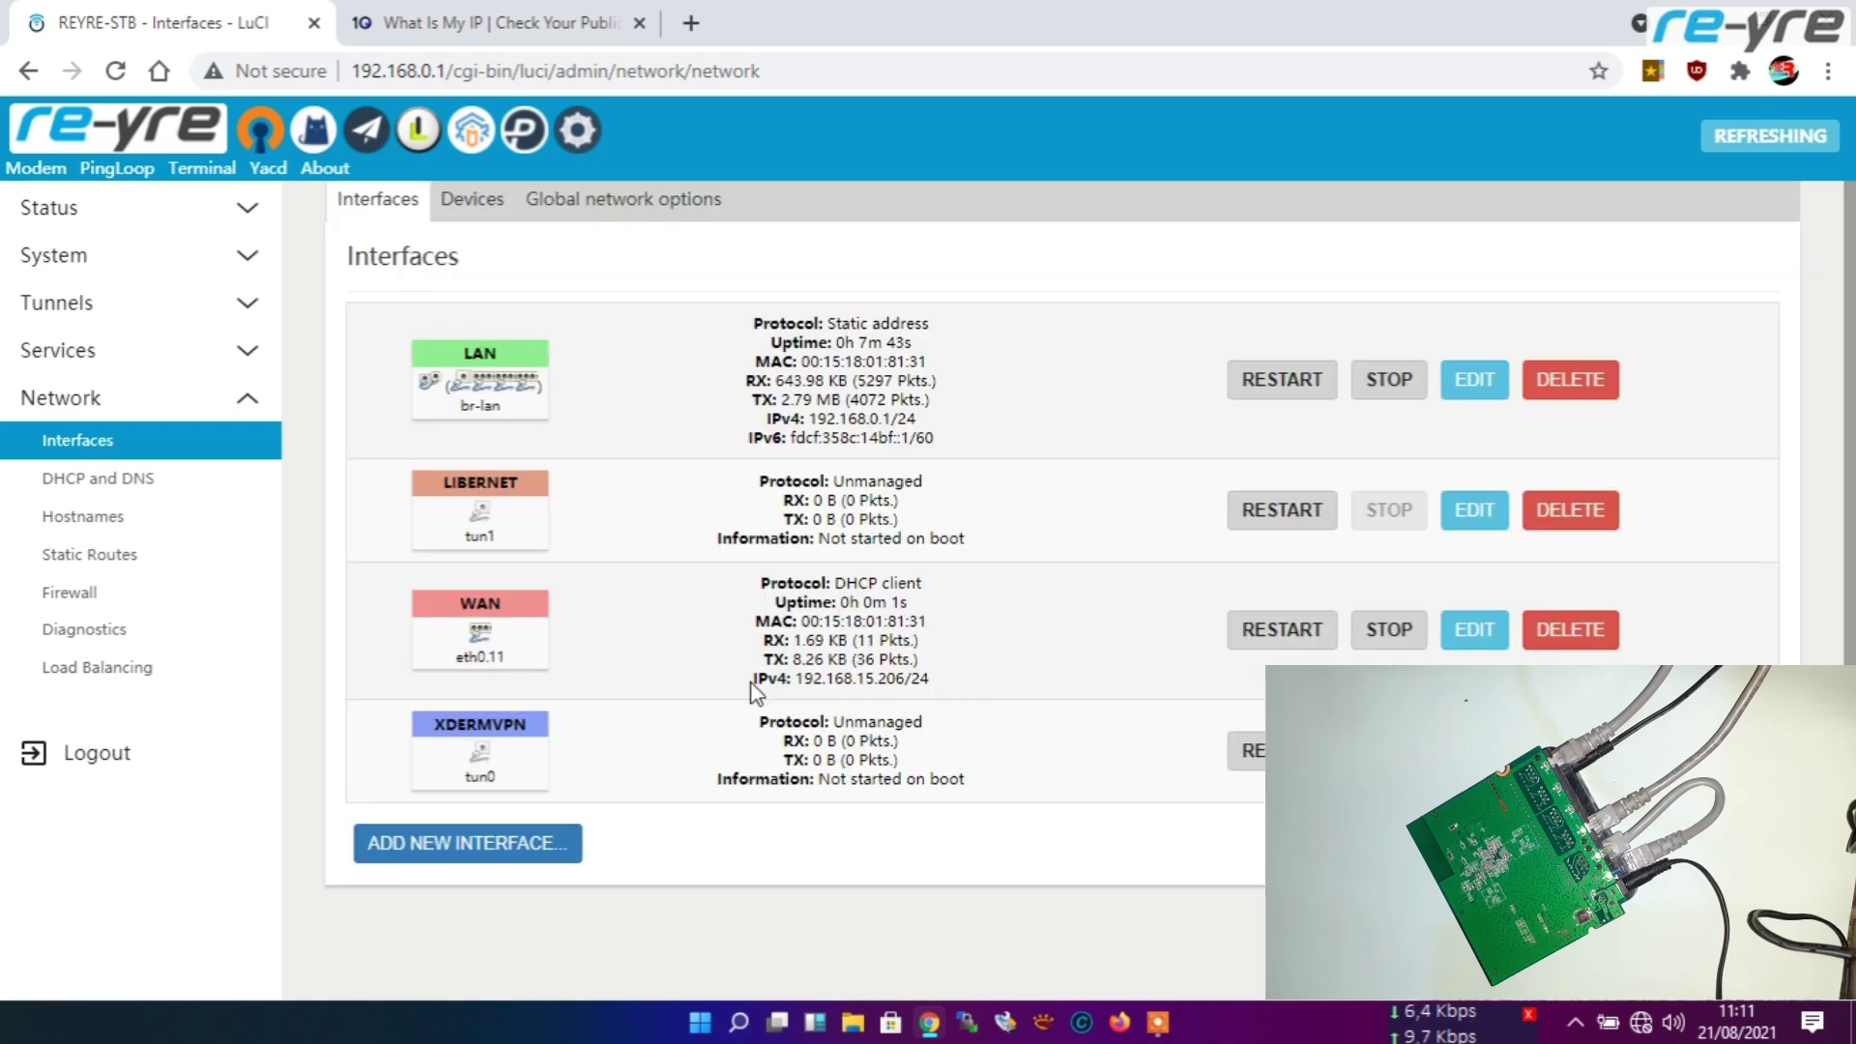
left_click_drag(795, 679, 953, 679)
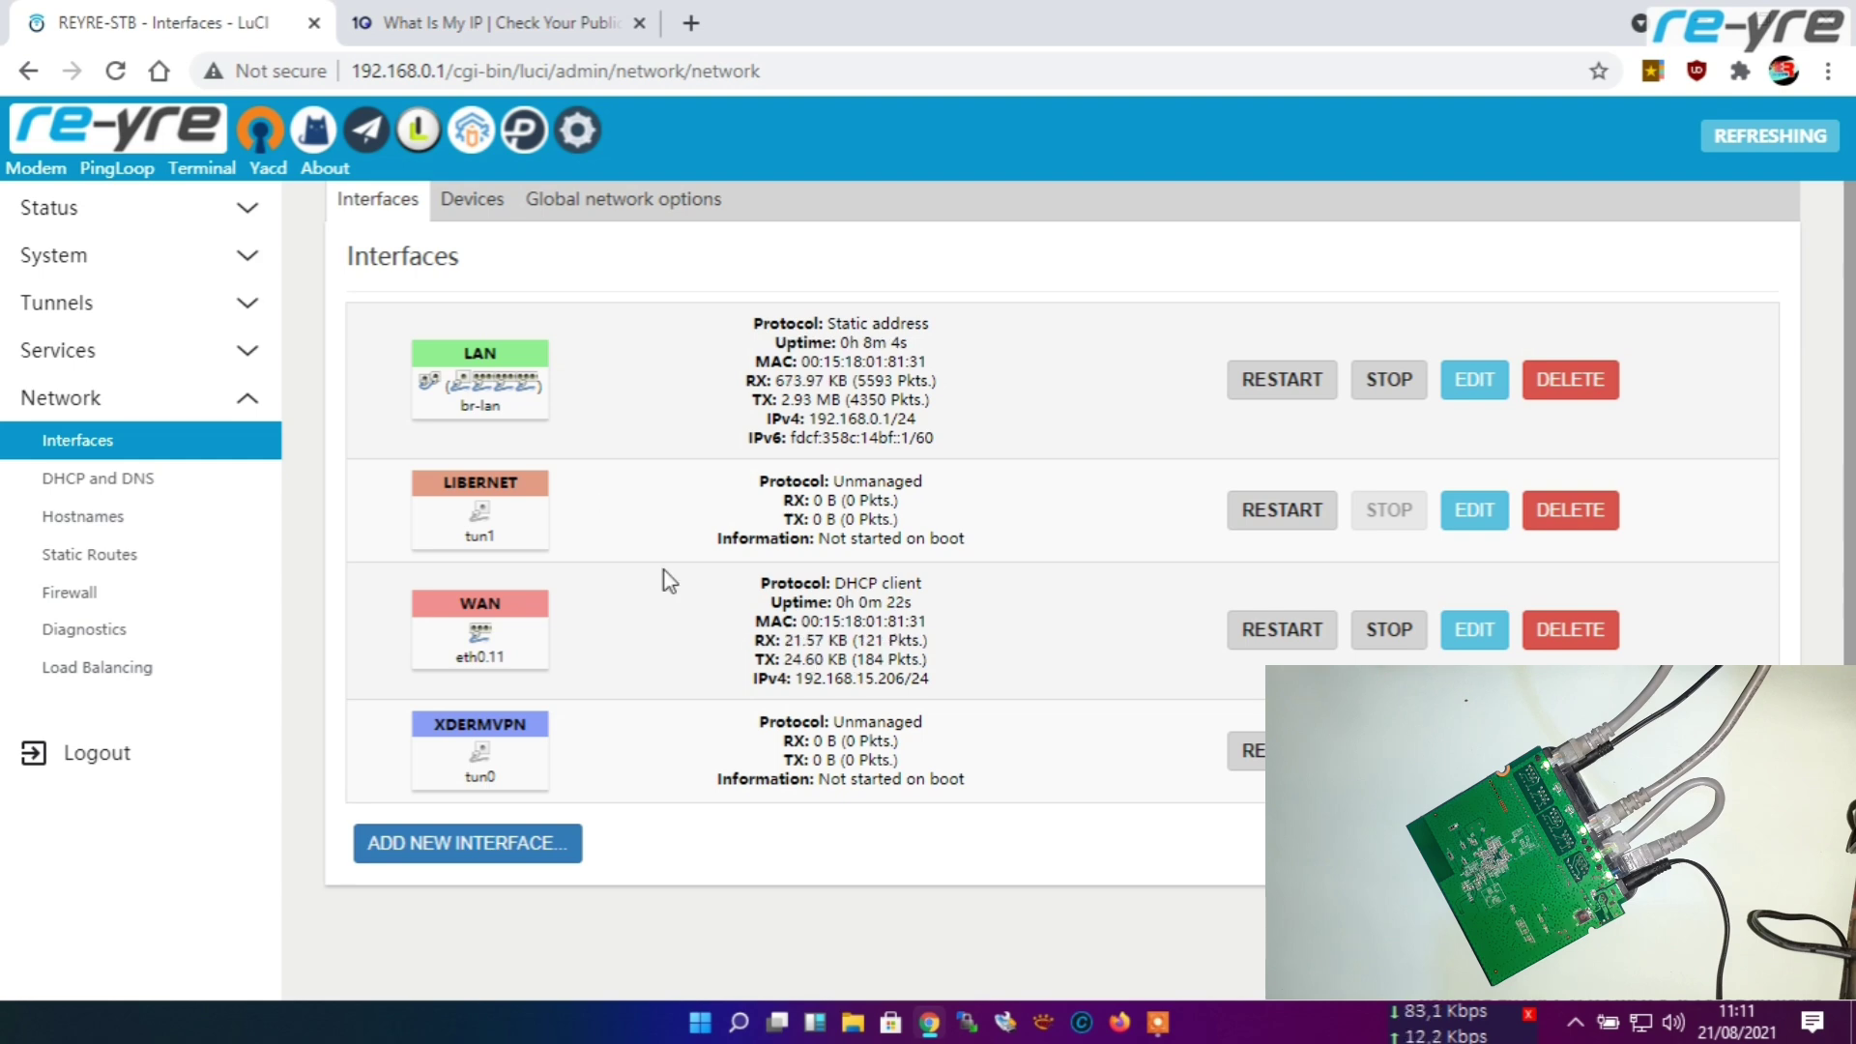
left_click_drag(825, 680, 970, 665)
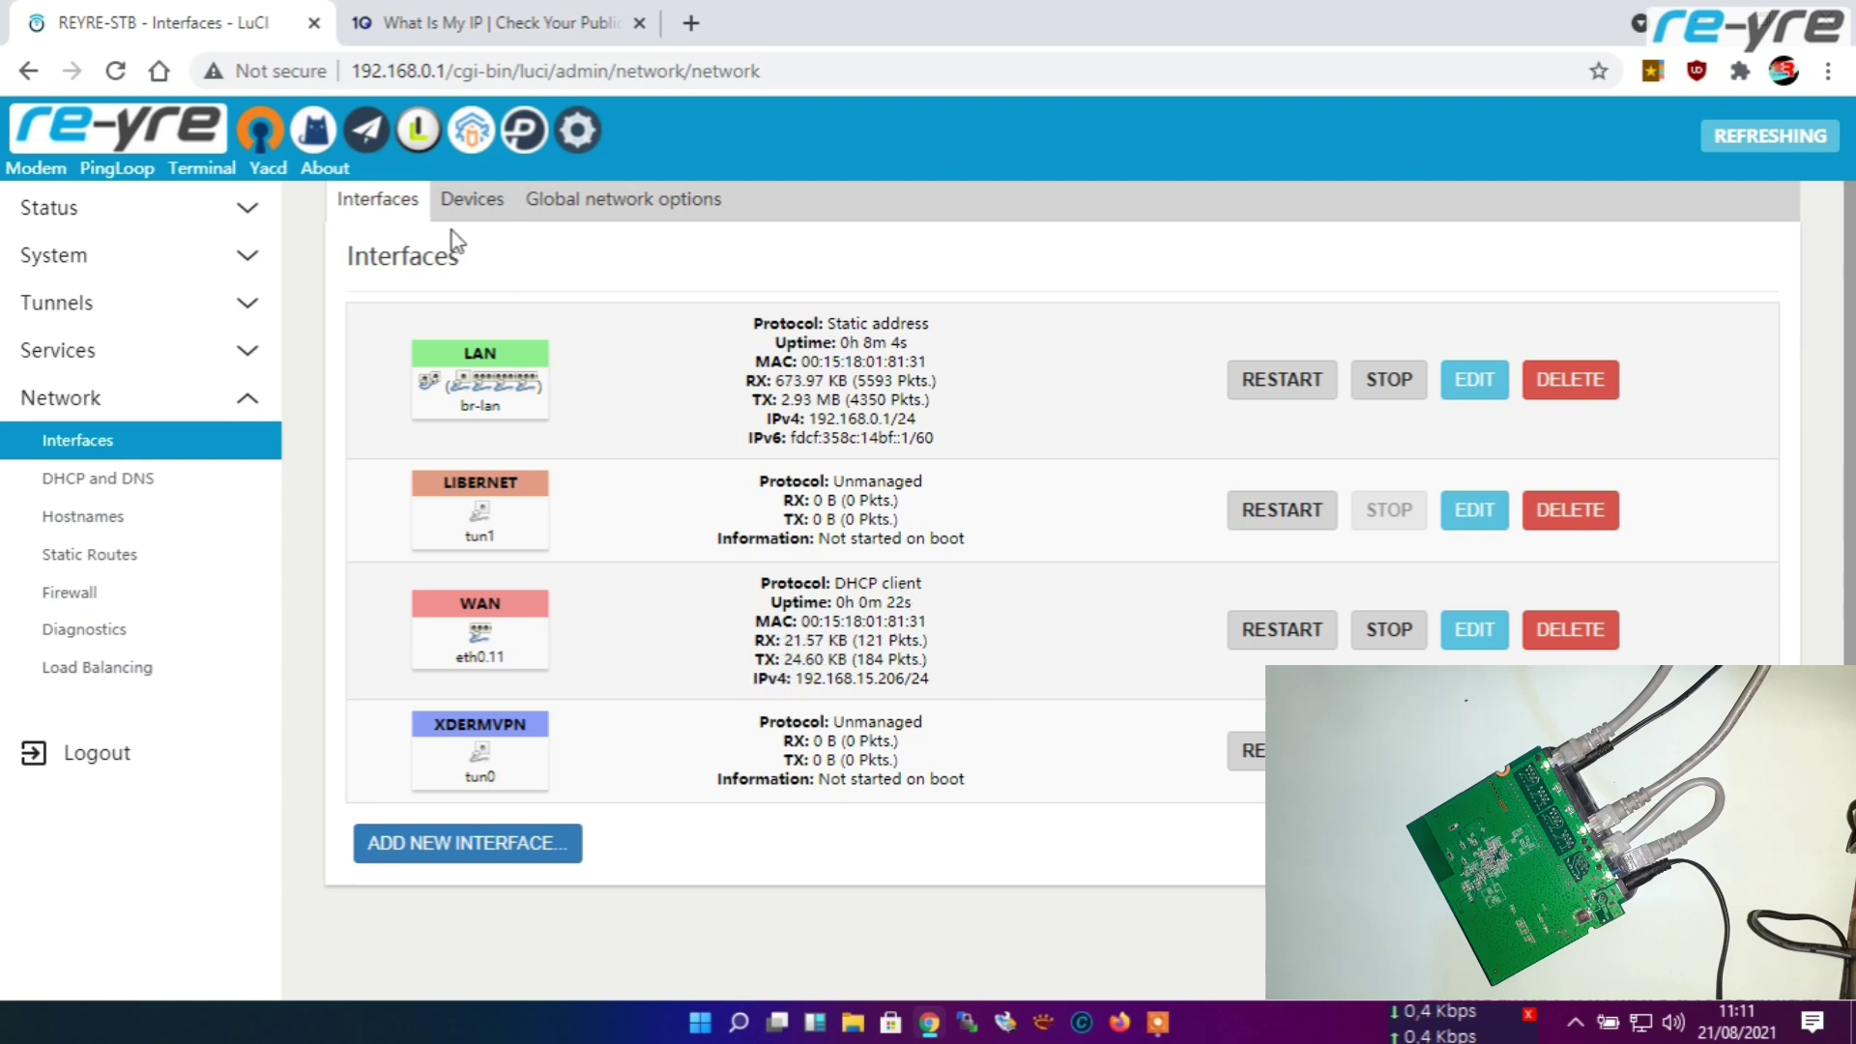
left_click(483, 203)
scroll(635, 512, "down", 2)
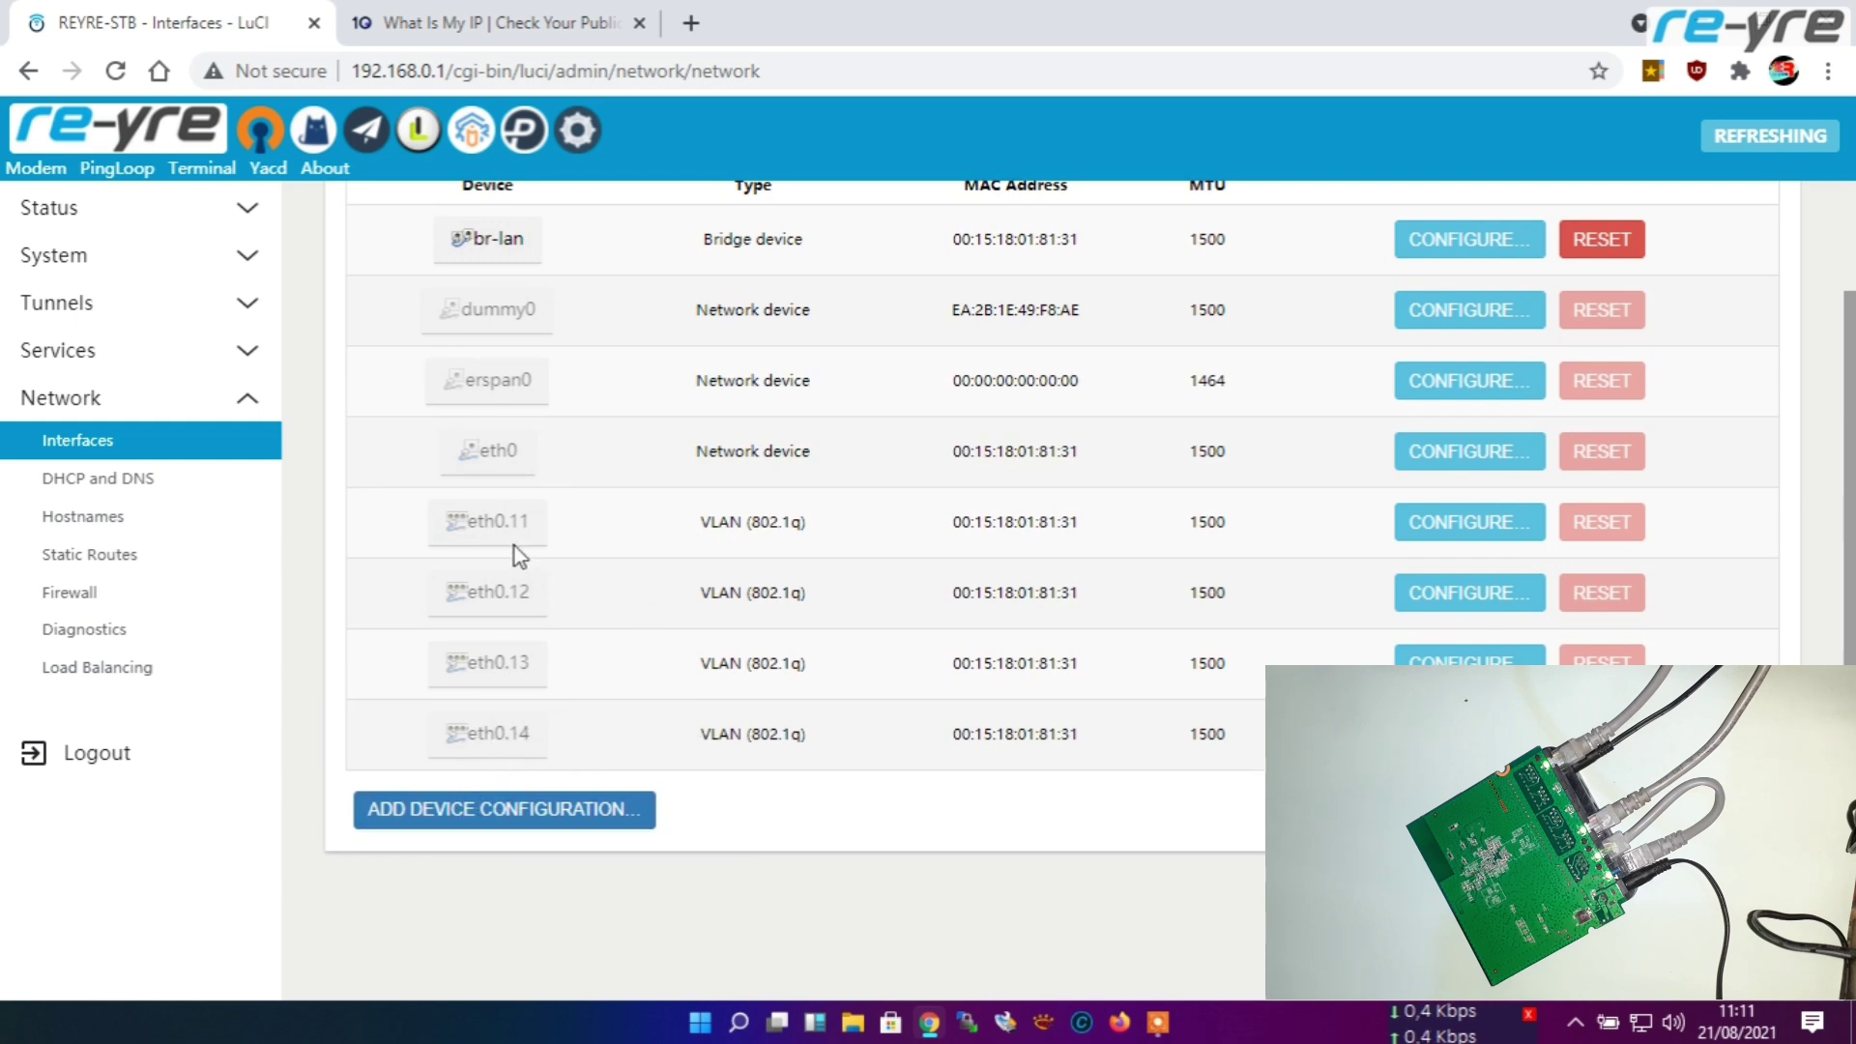
left_click(1516, 522)
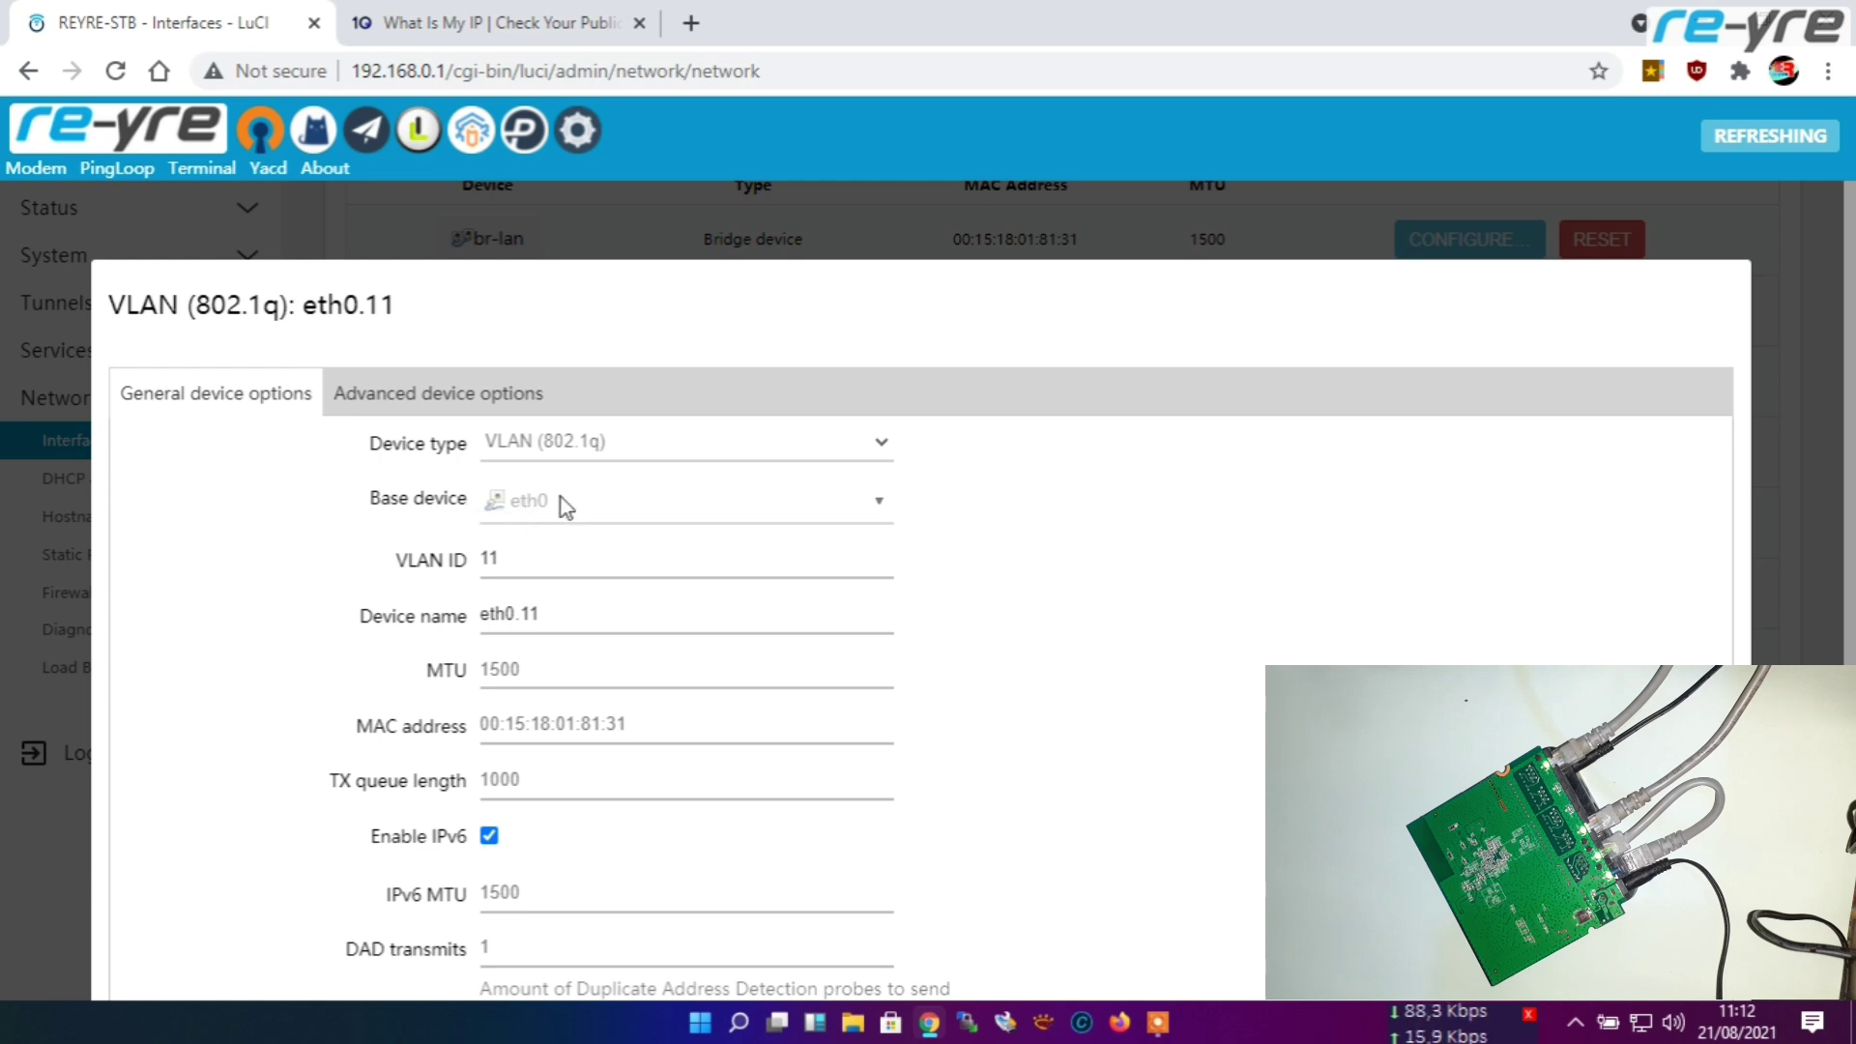
scroll(713, 539, "down", 2)
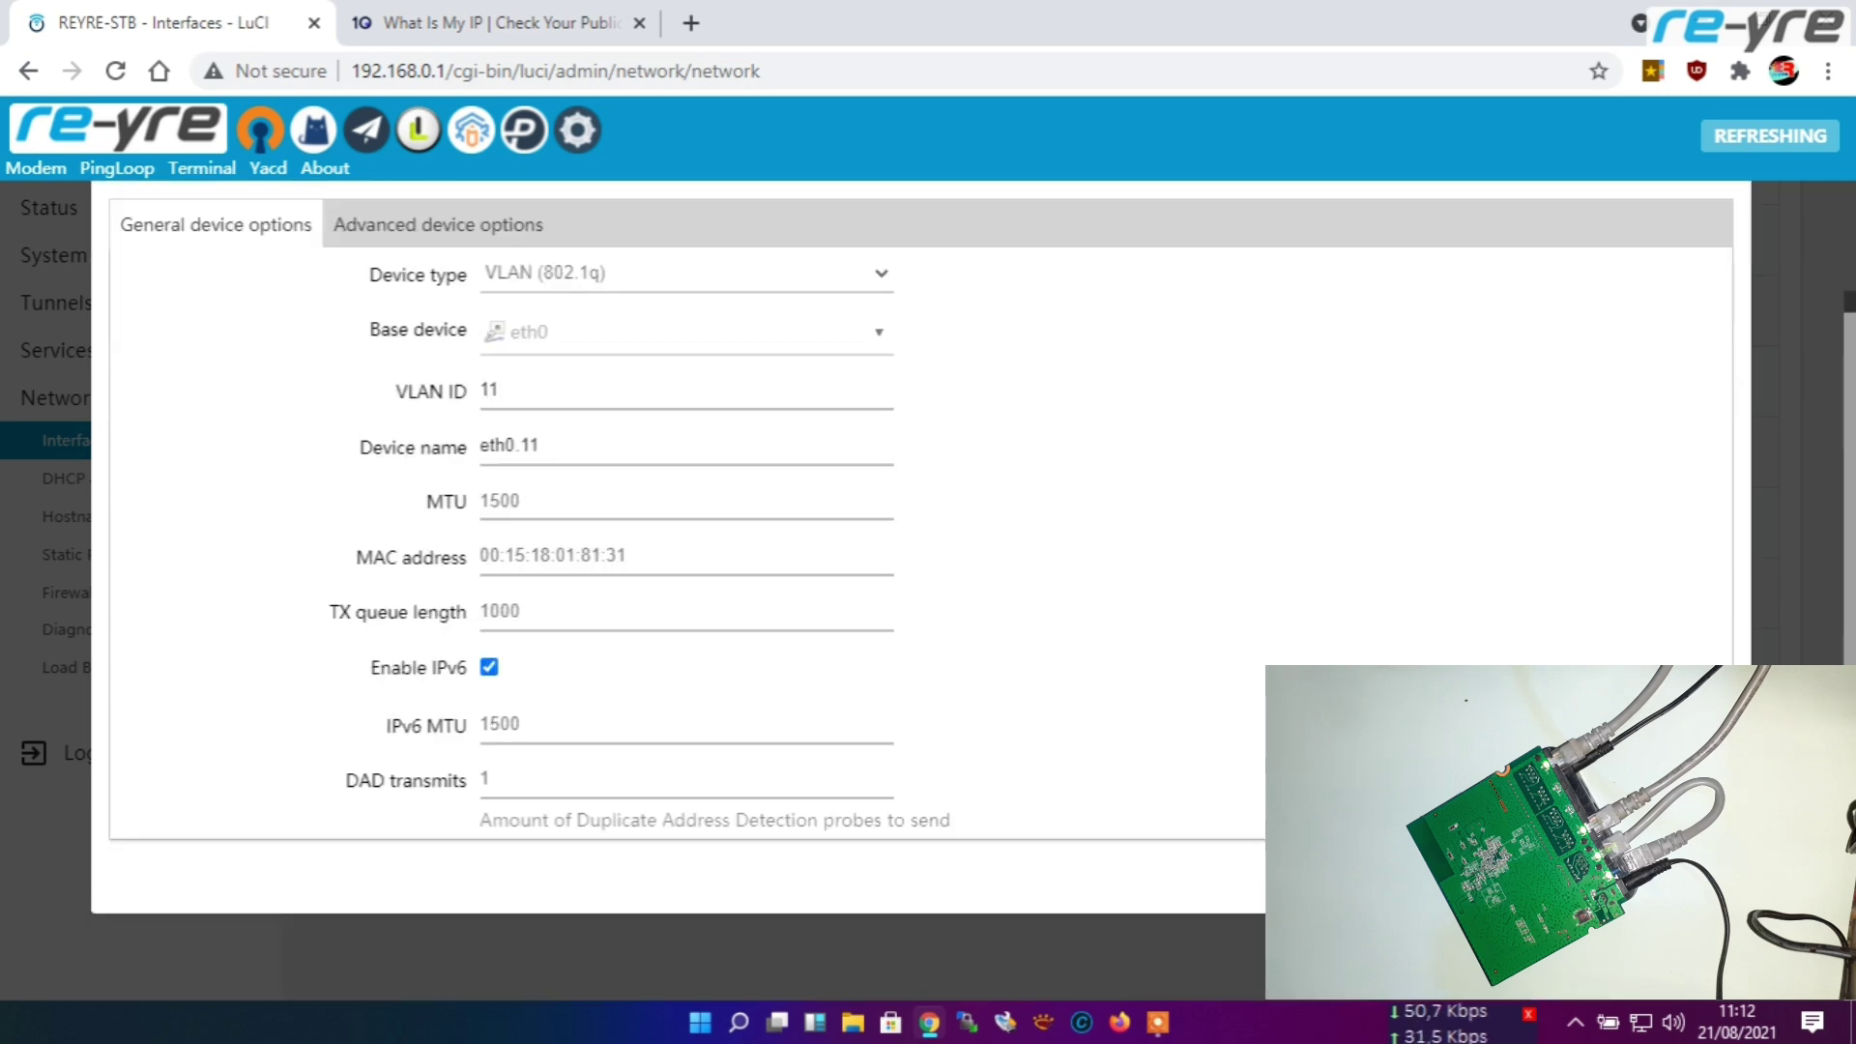
left_click(1604, 870)
Step: Add a Network device configuration for the existing device eth0.11, save it, and apply the changes
left_click(531, 829)
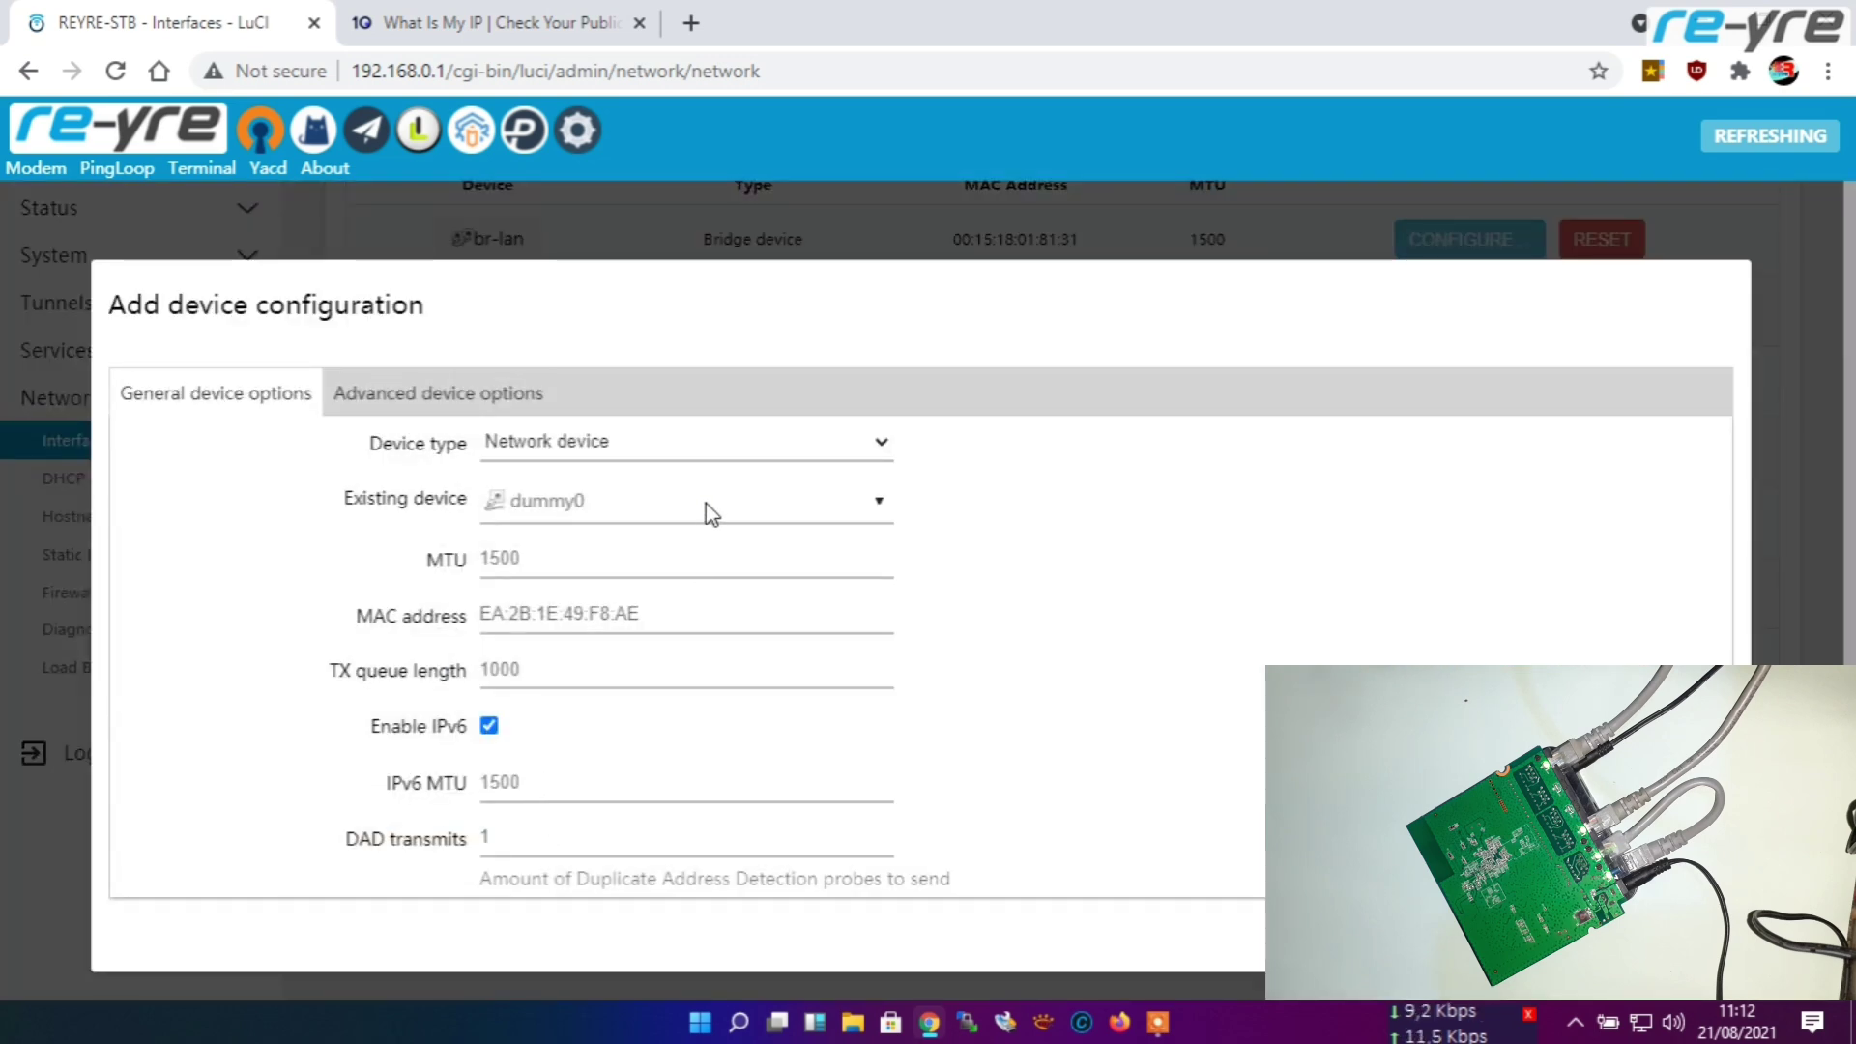
left_click(705, 503)
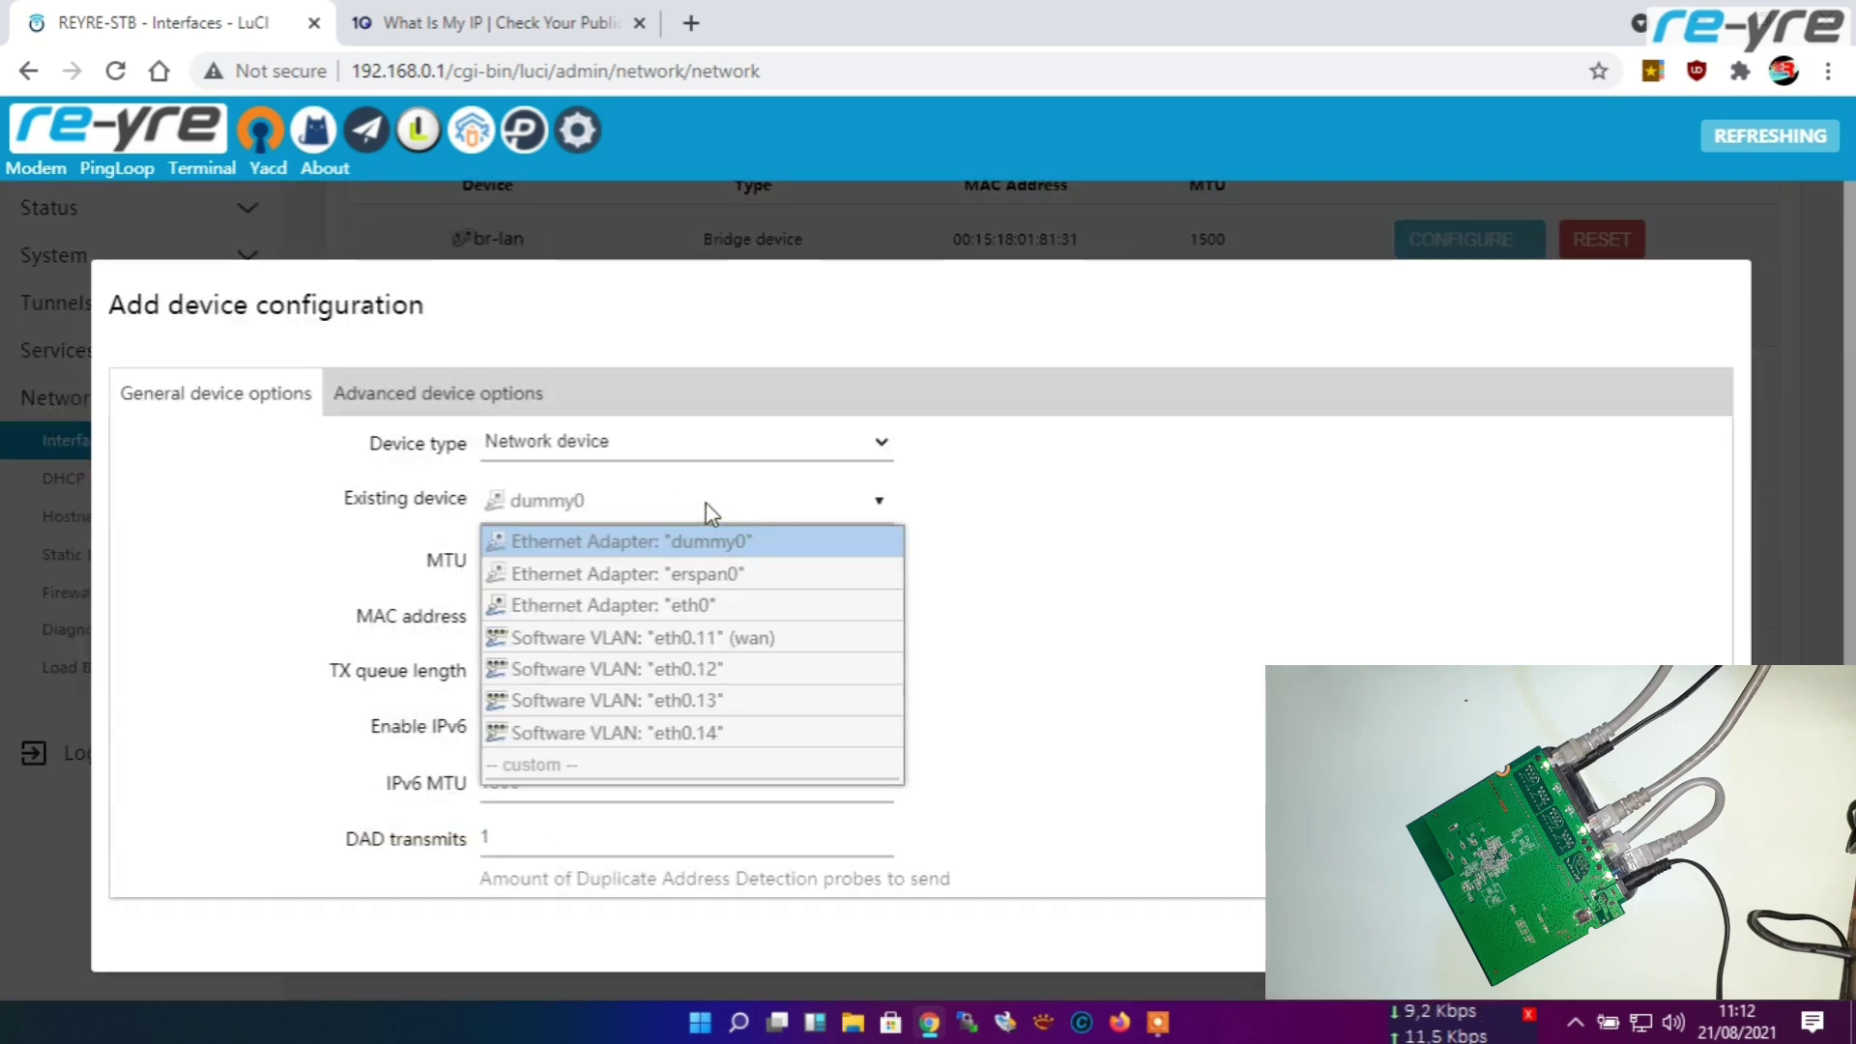
left_click(782, 640)
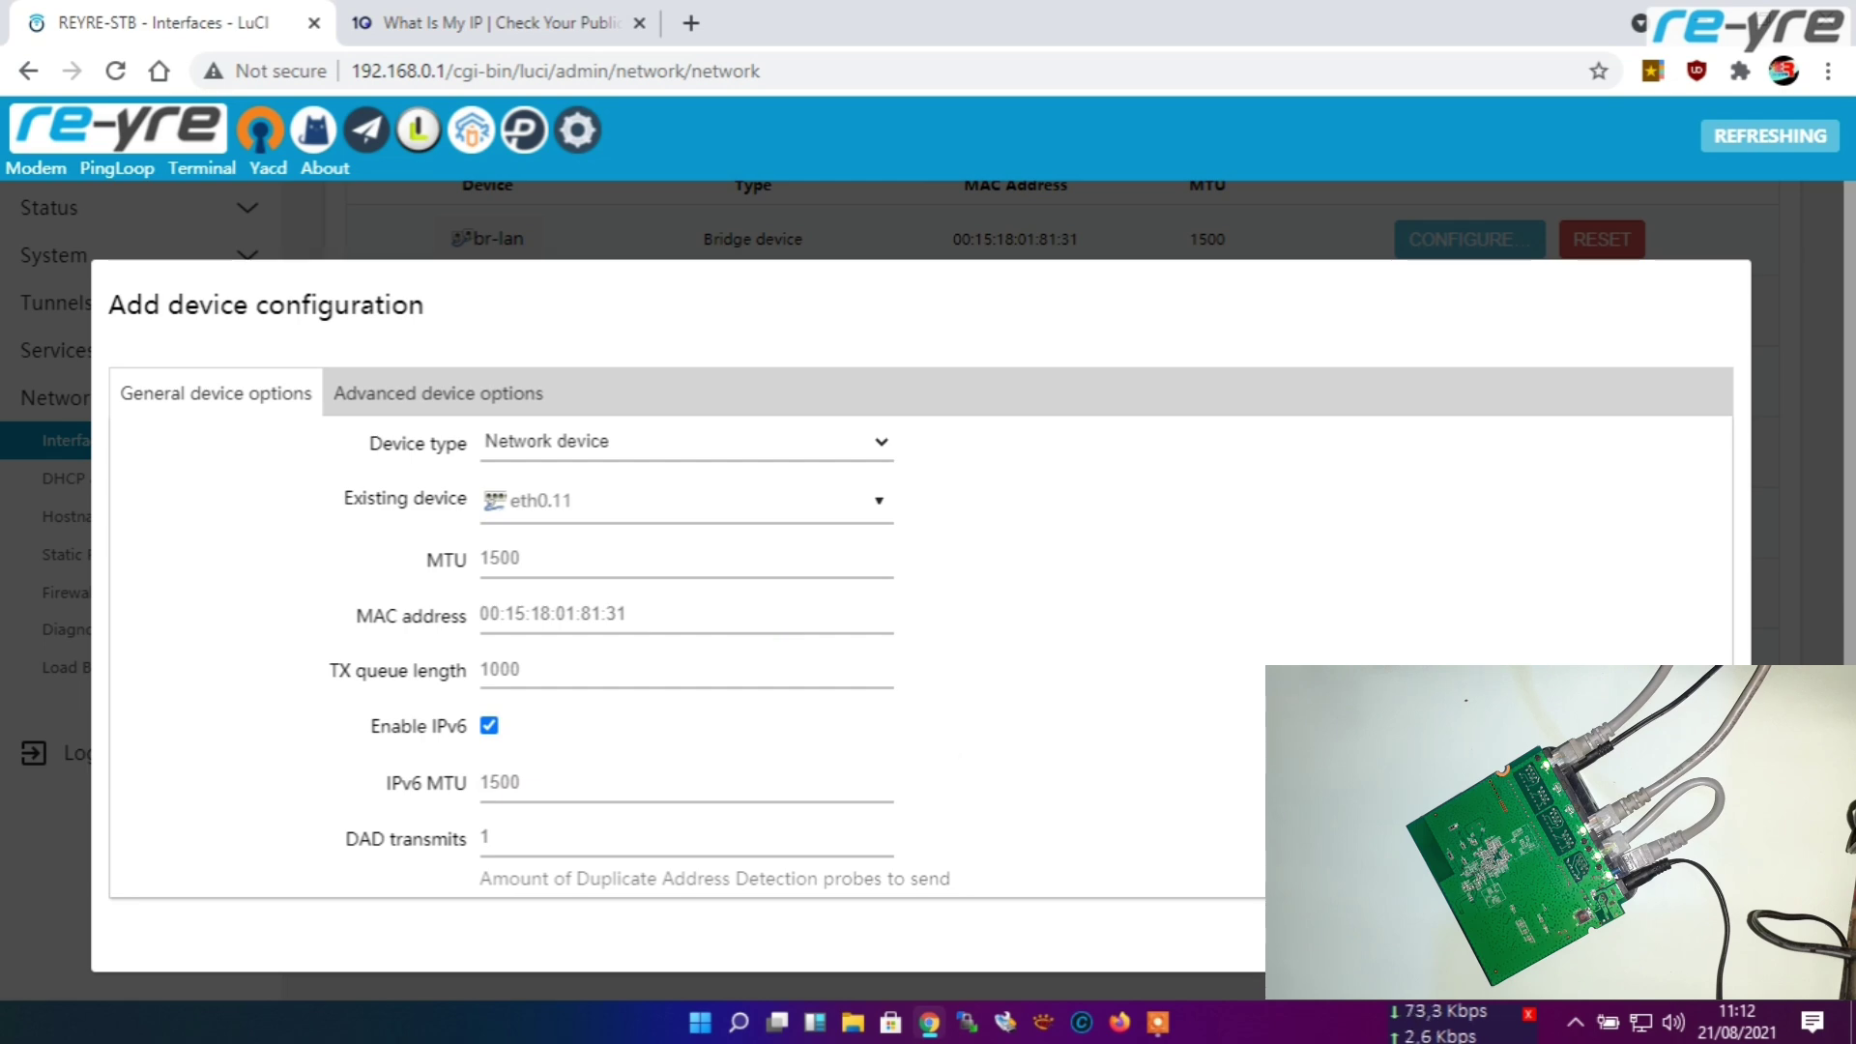
left_click(1687, 933)
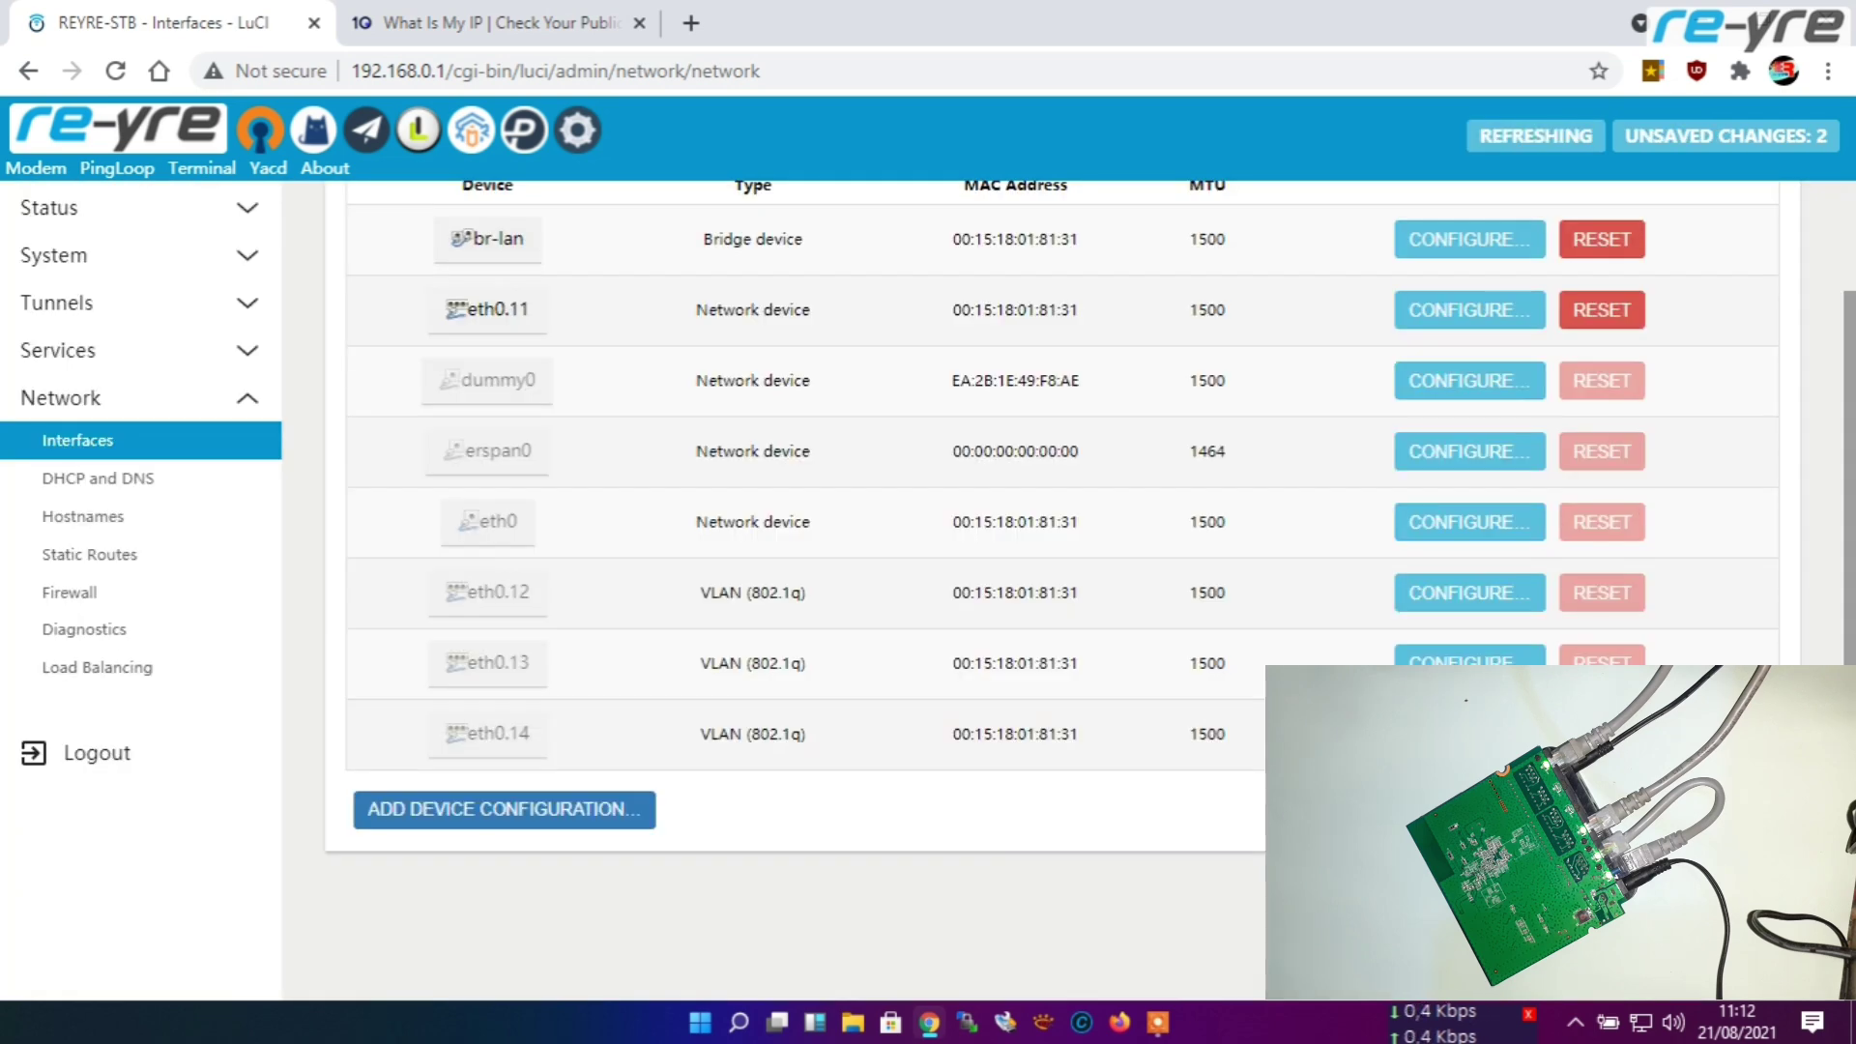
left_click(1682, 894)
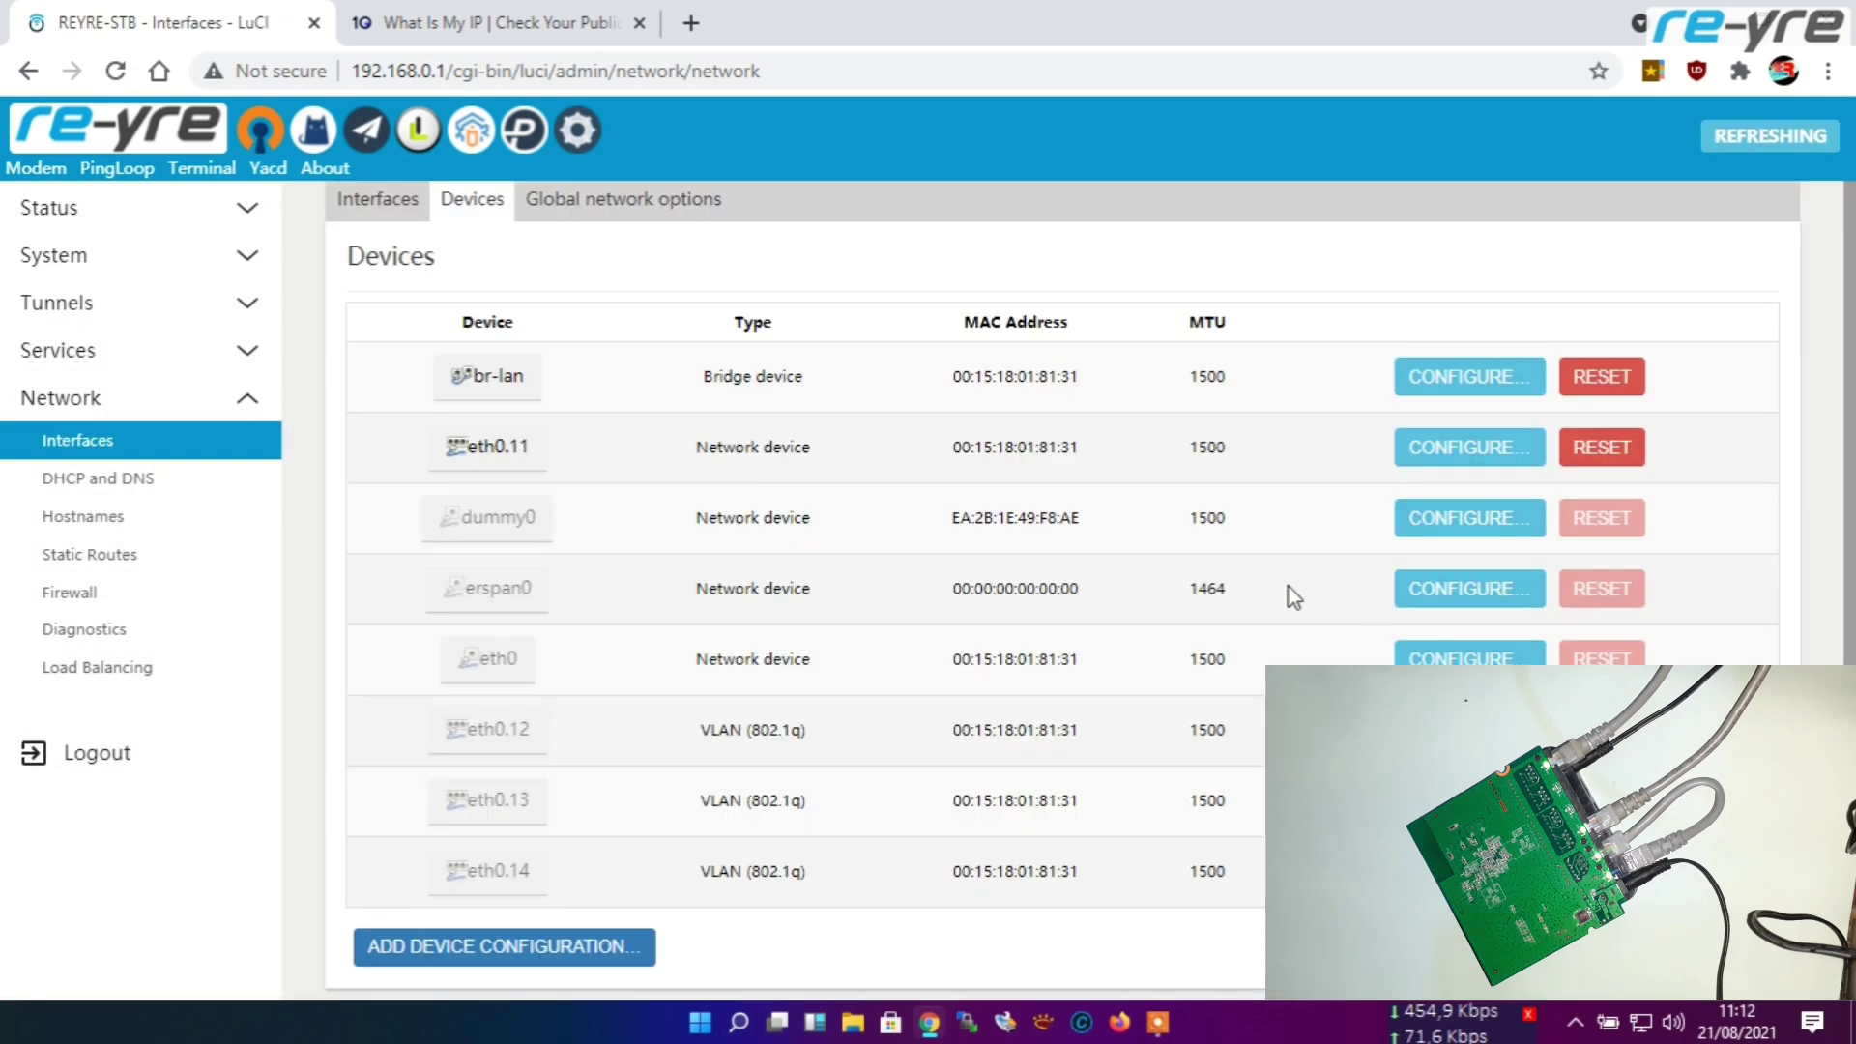
Step: Review the configuration of the eth0.11 network device and the WAN interface's IPv4 address
left_click(1453, 460)
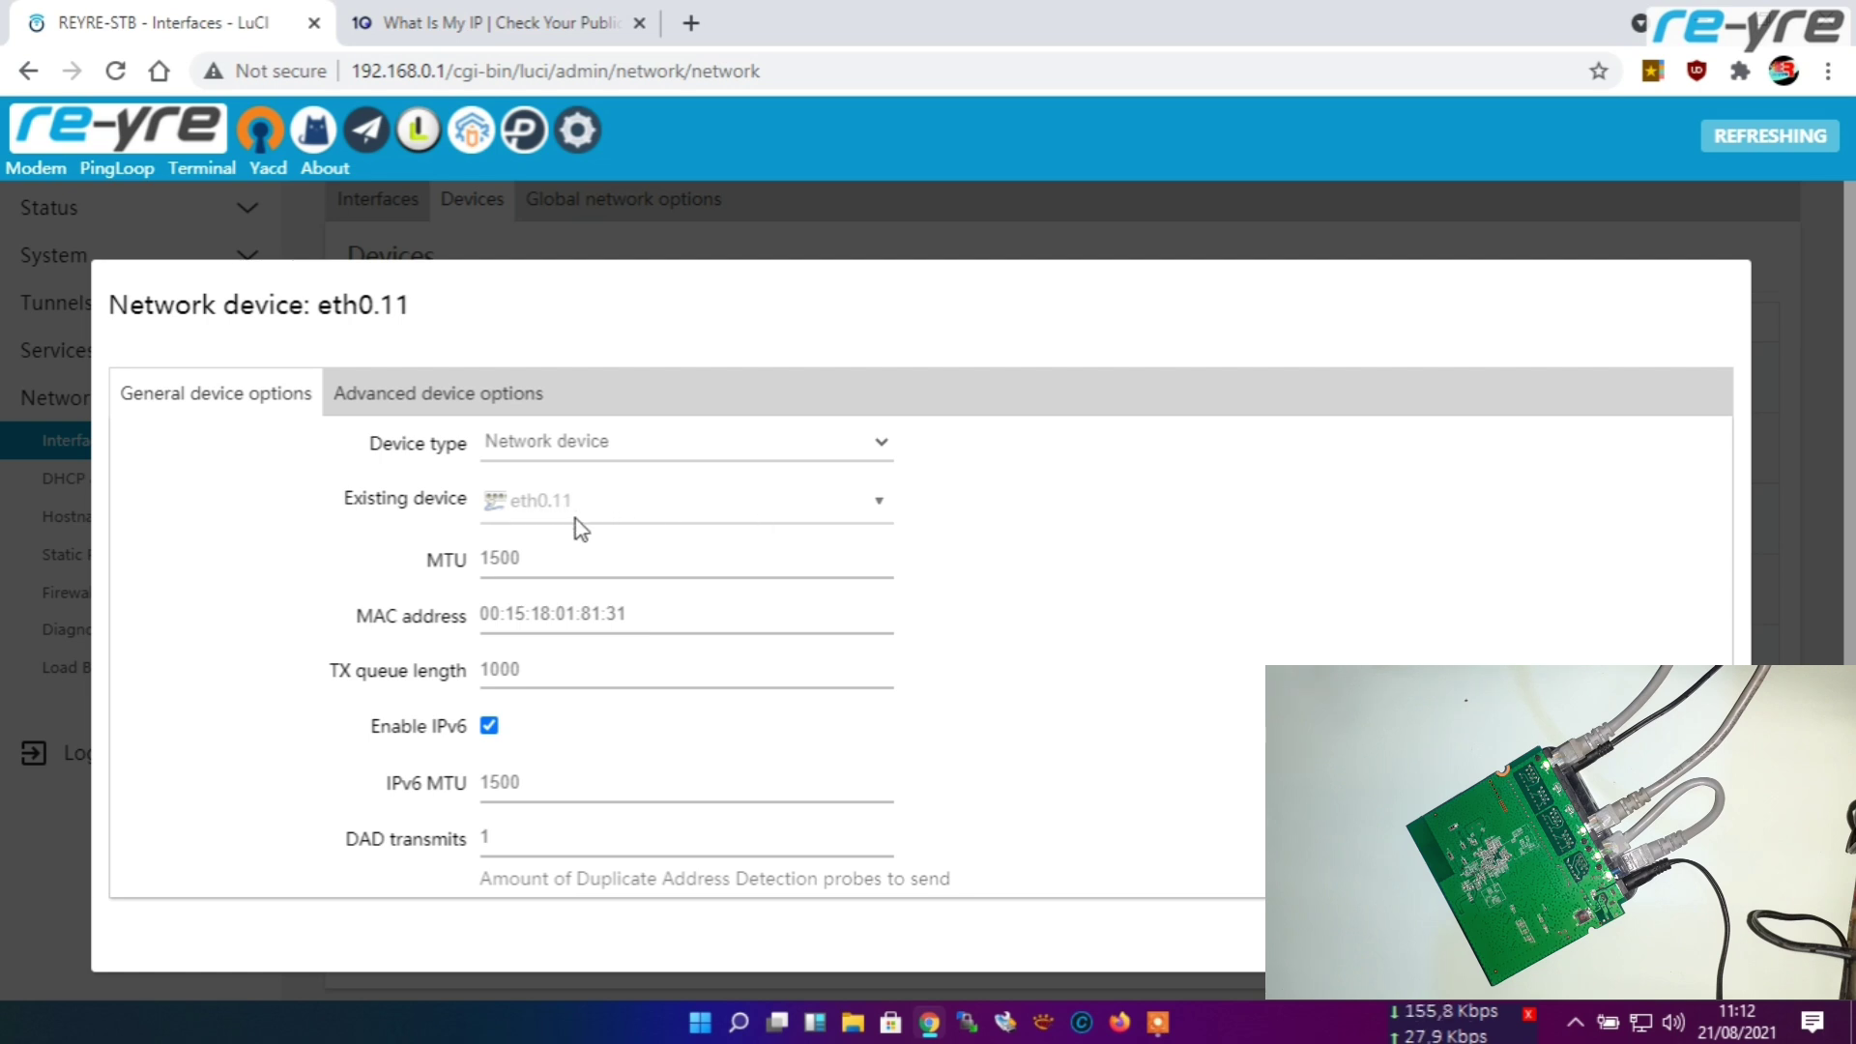
key("Escape")
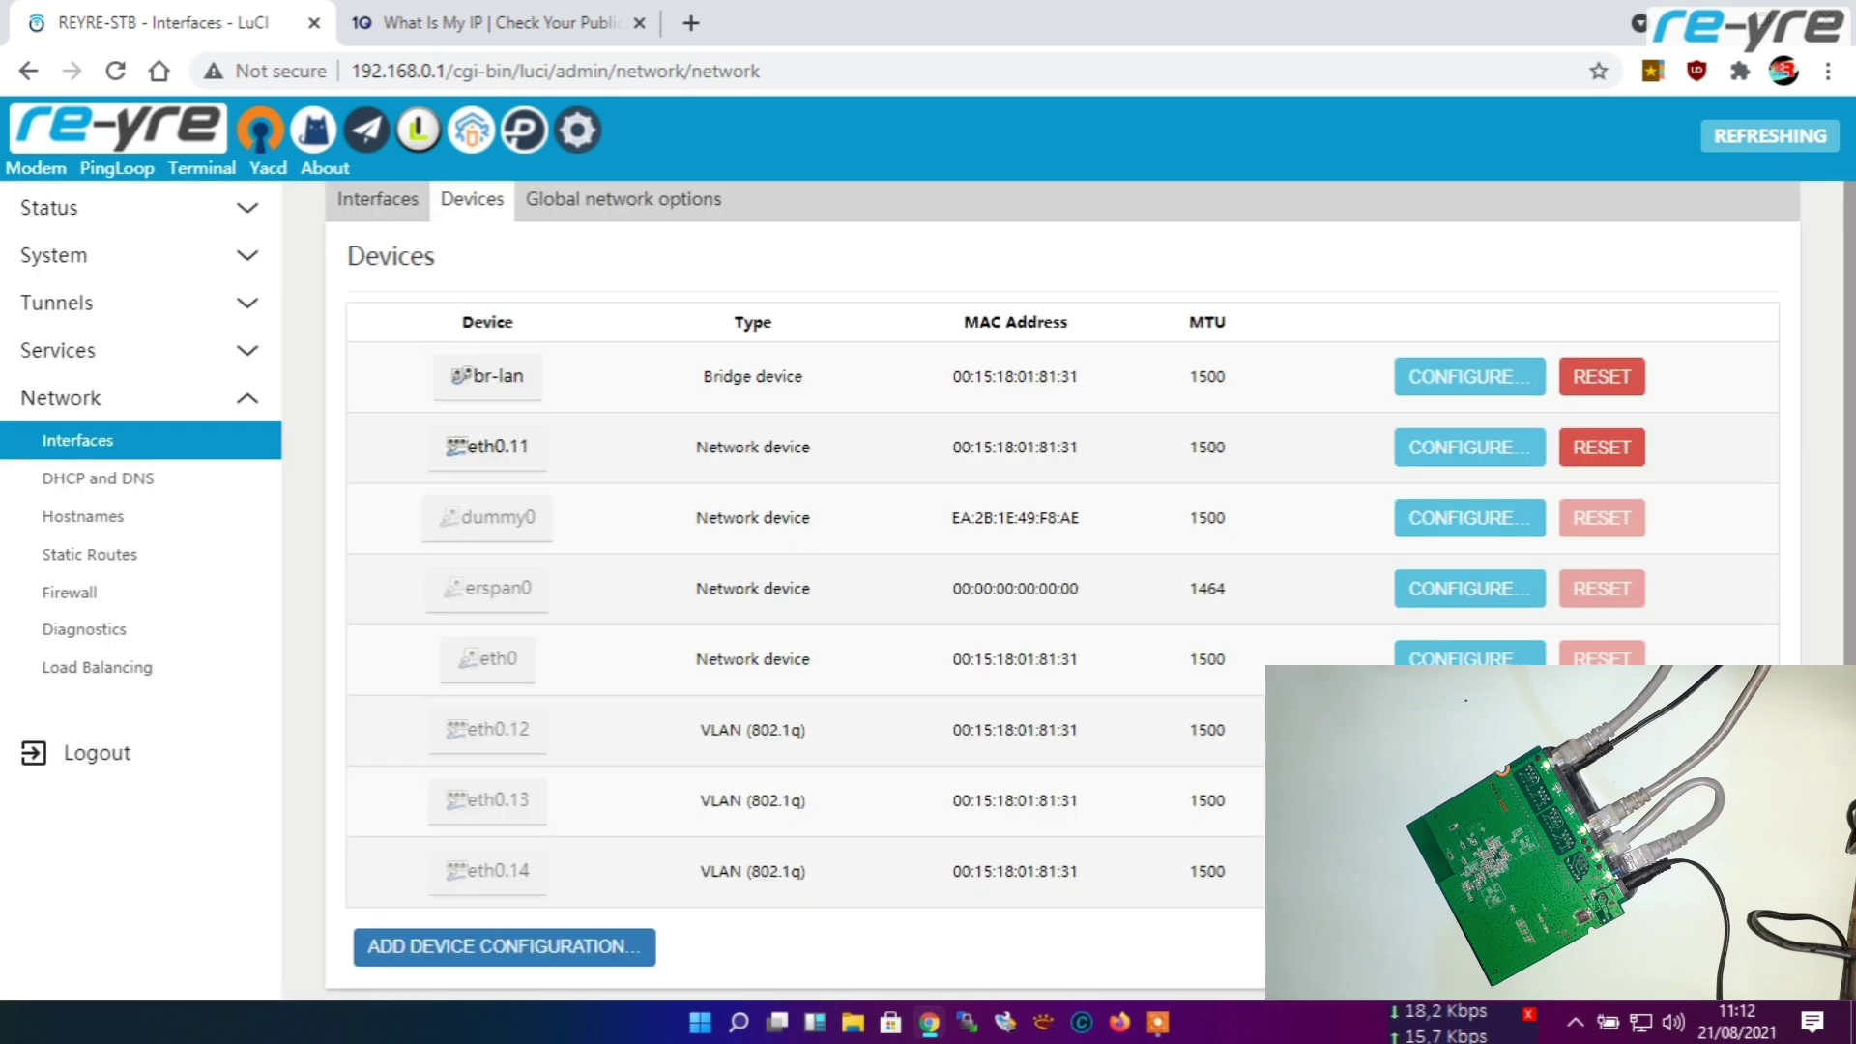
left_click(385, 204)
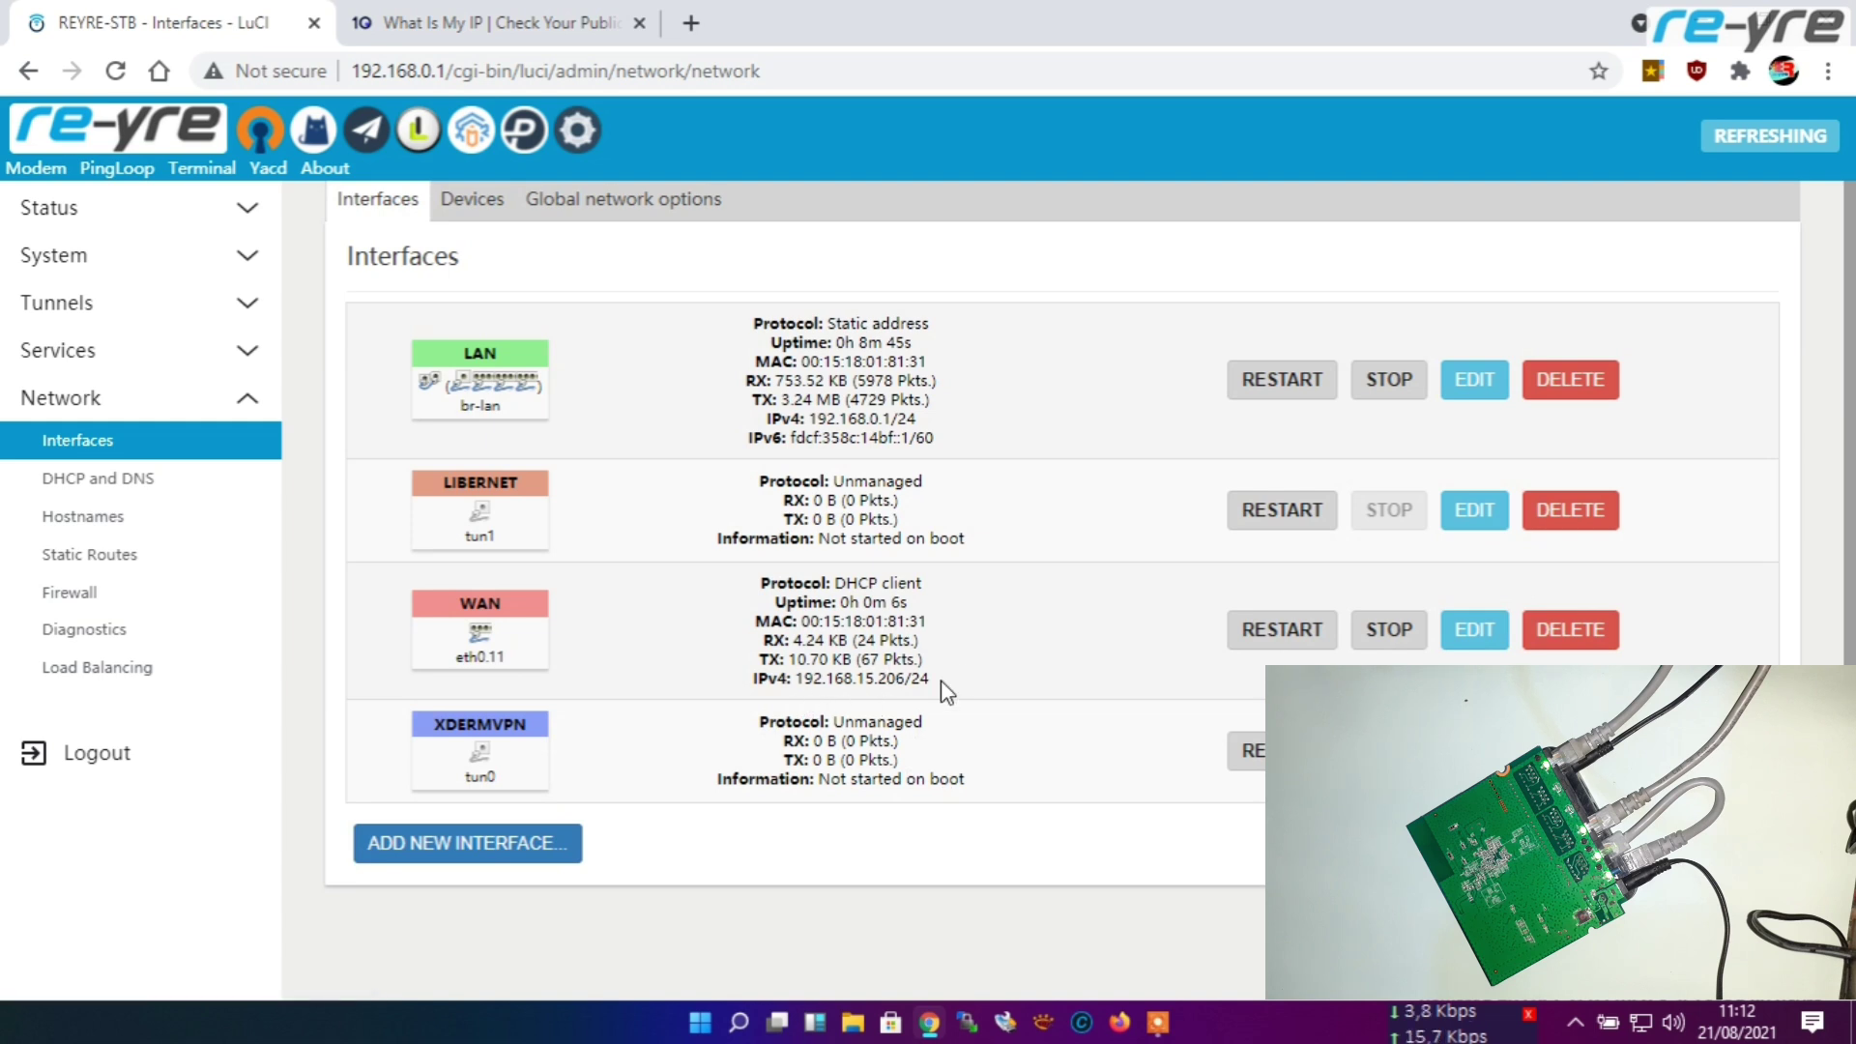
Step: Switch to the What Is My IP page and reload it to recheck the public IPv4 address
key("ctrl+Tab")
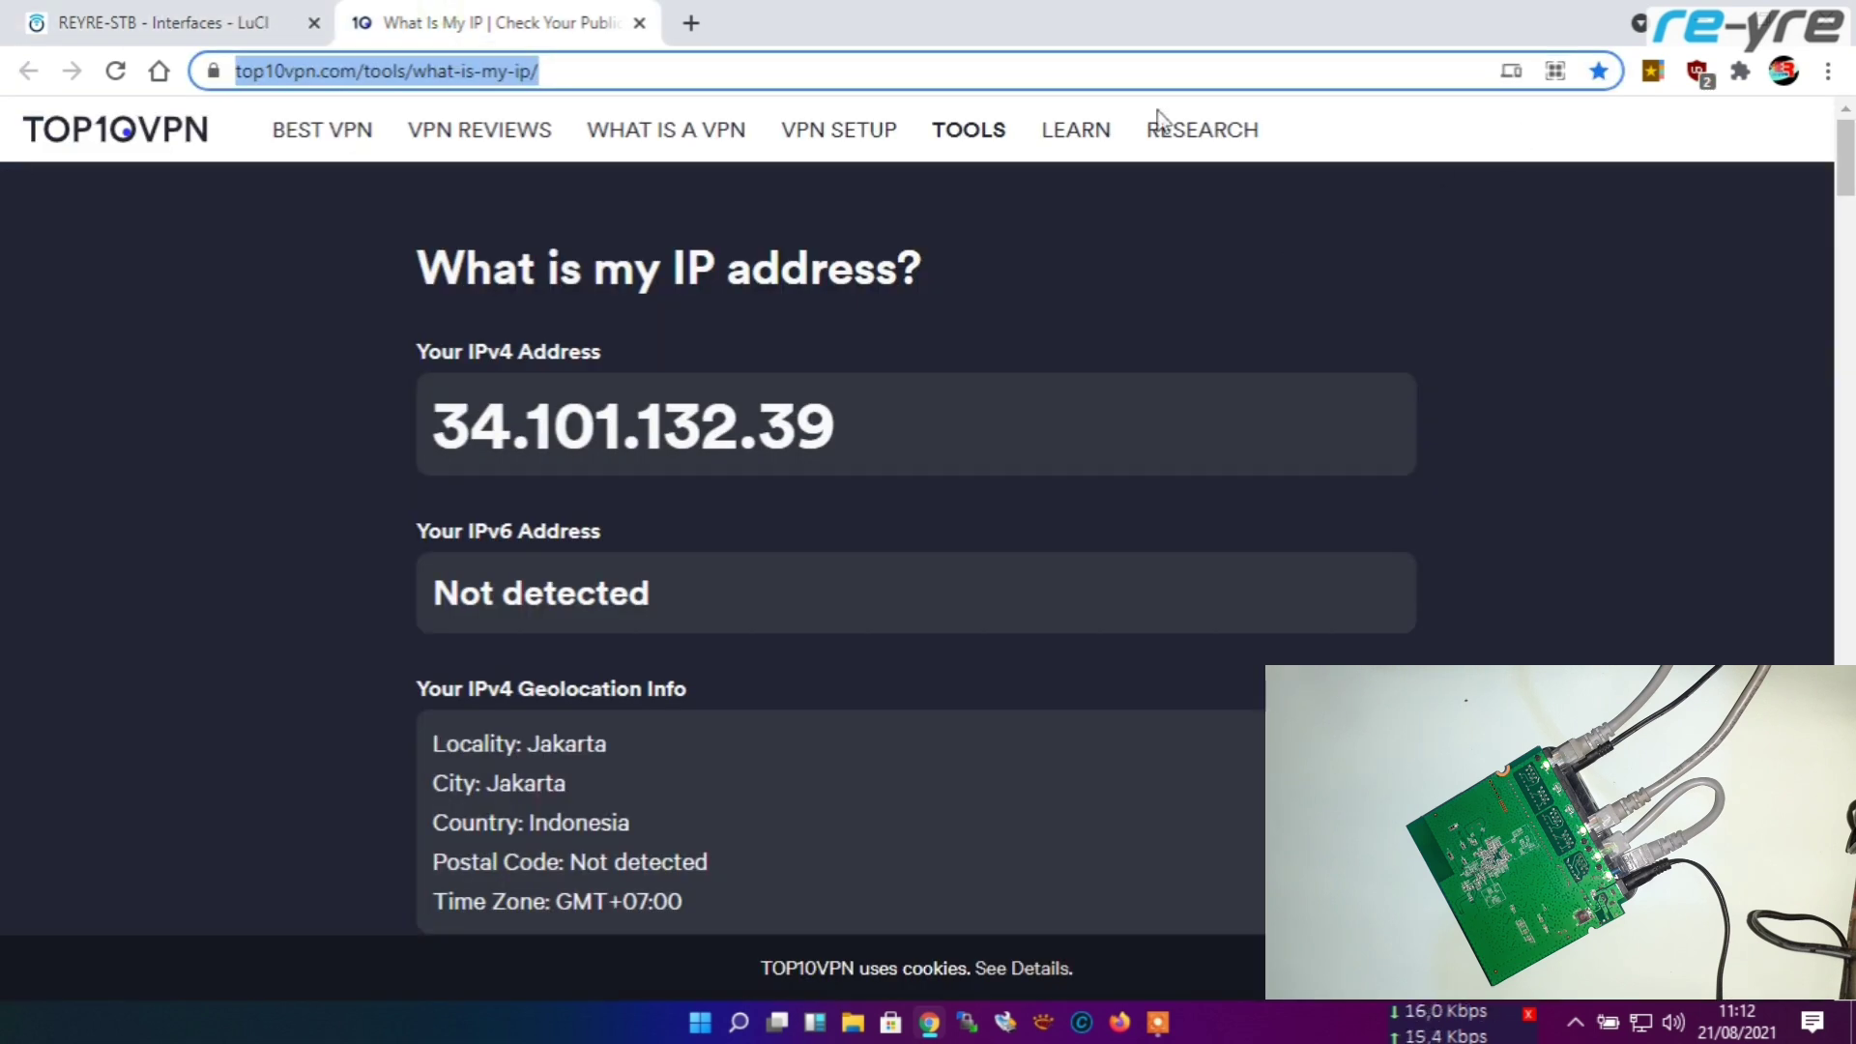
left_click(115, 71)
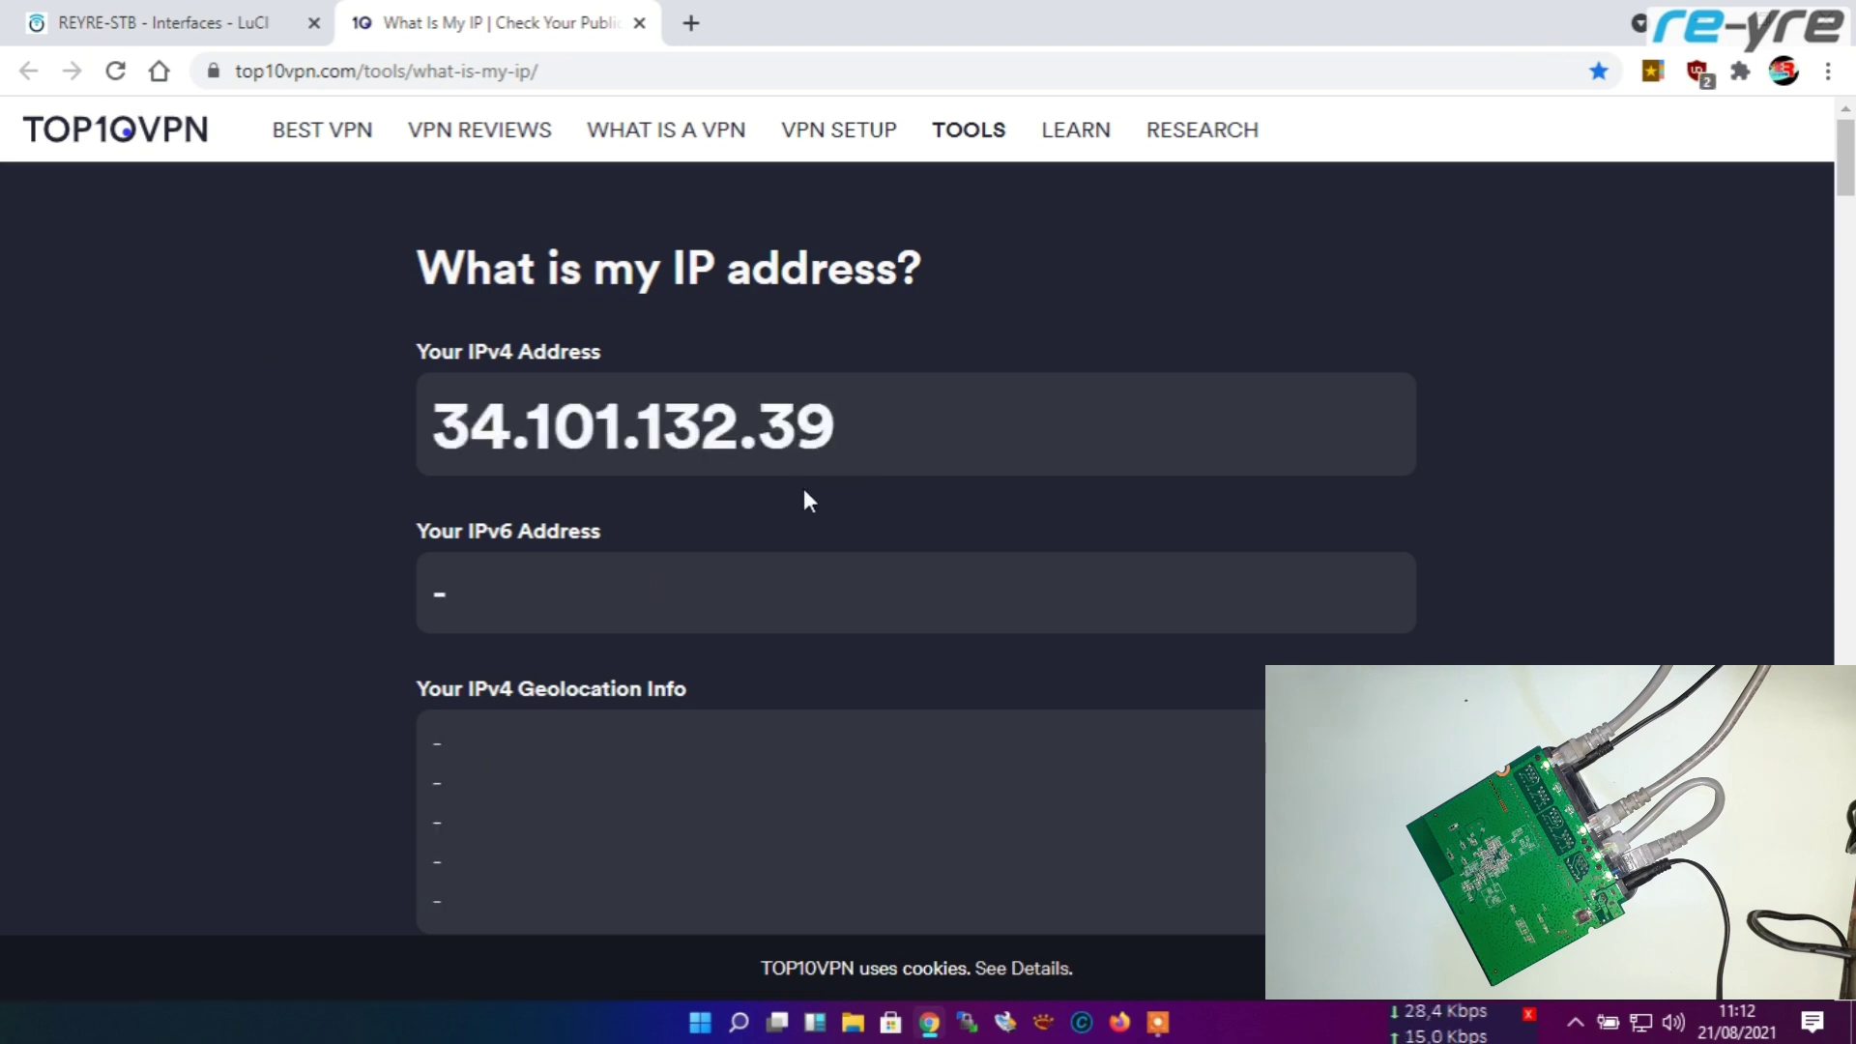
Step: Open the bookmarked Open Port Check Tool page to check the connection's external address
left_click(1653, 71)
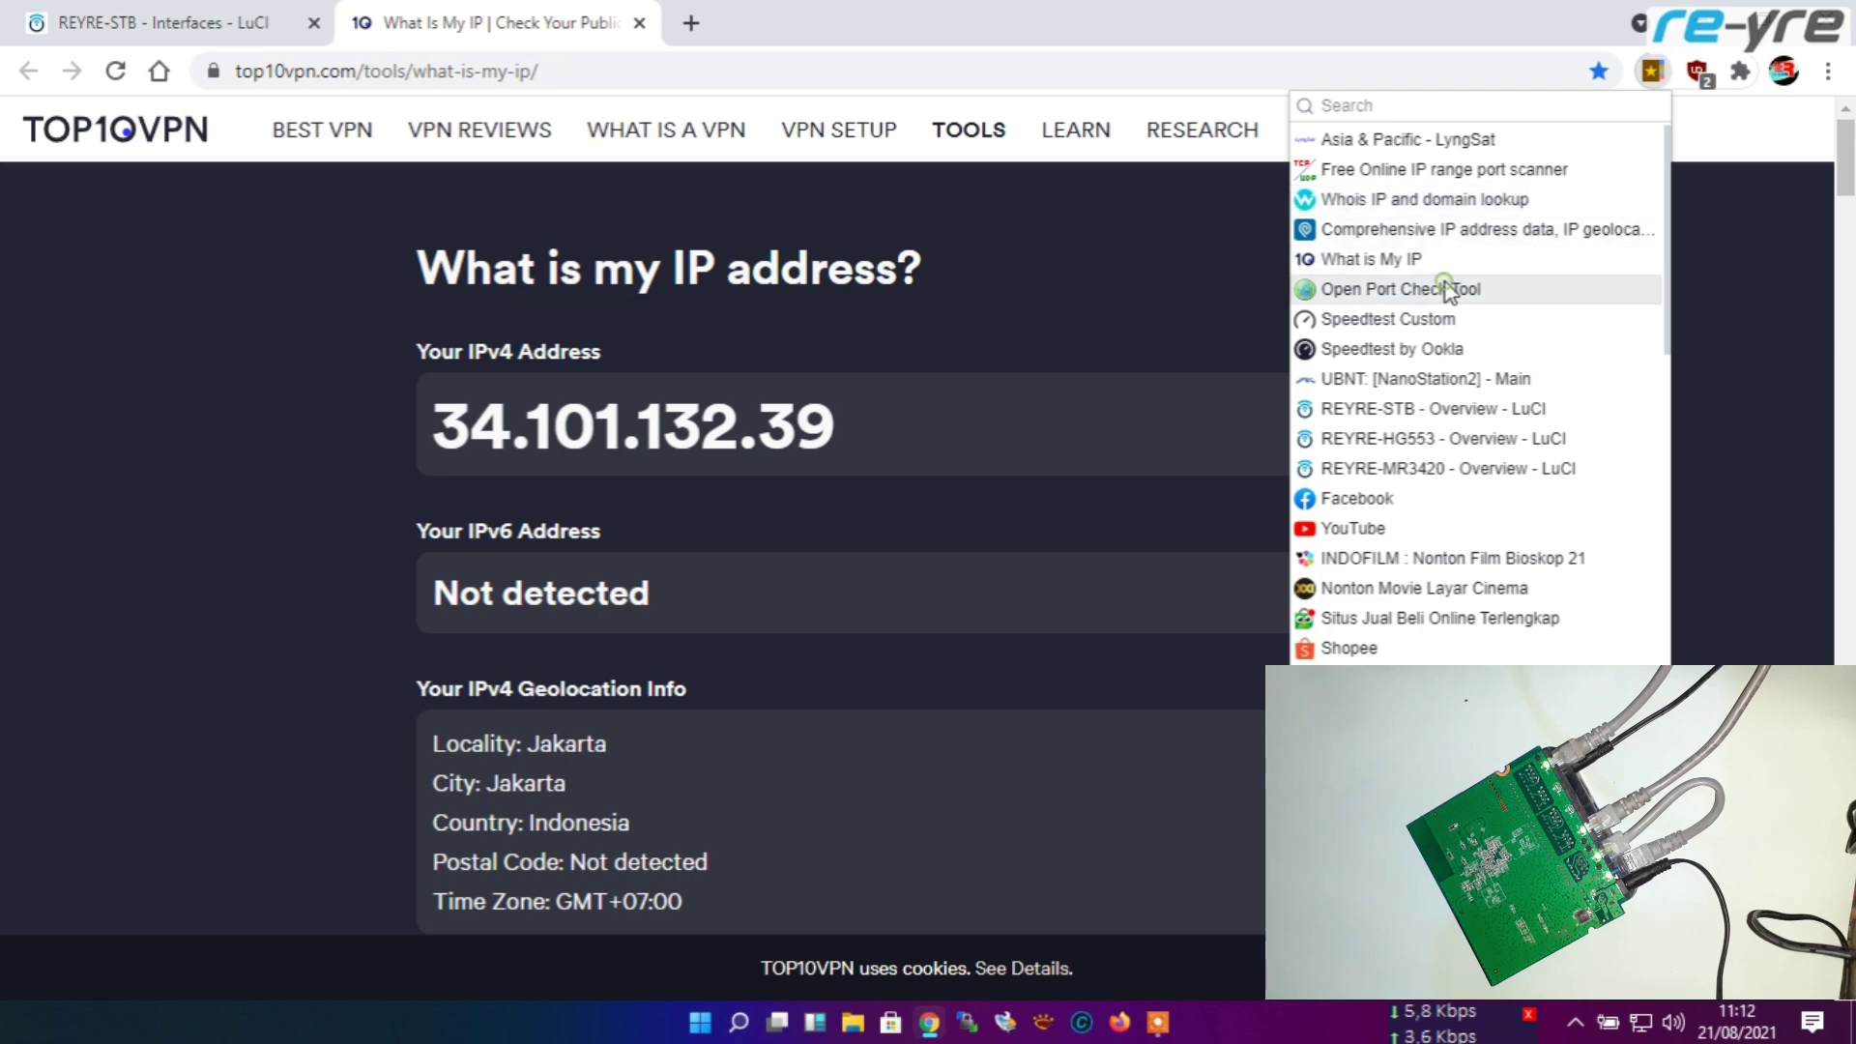
left_click(1443, 271)
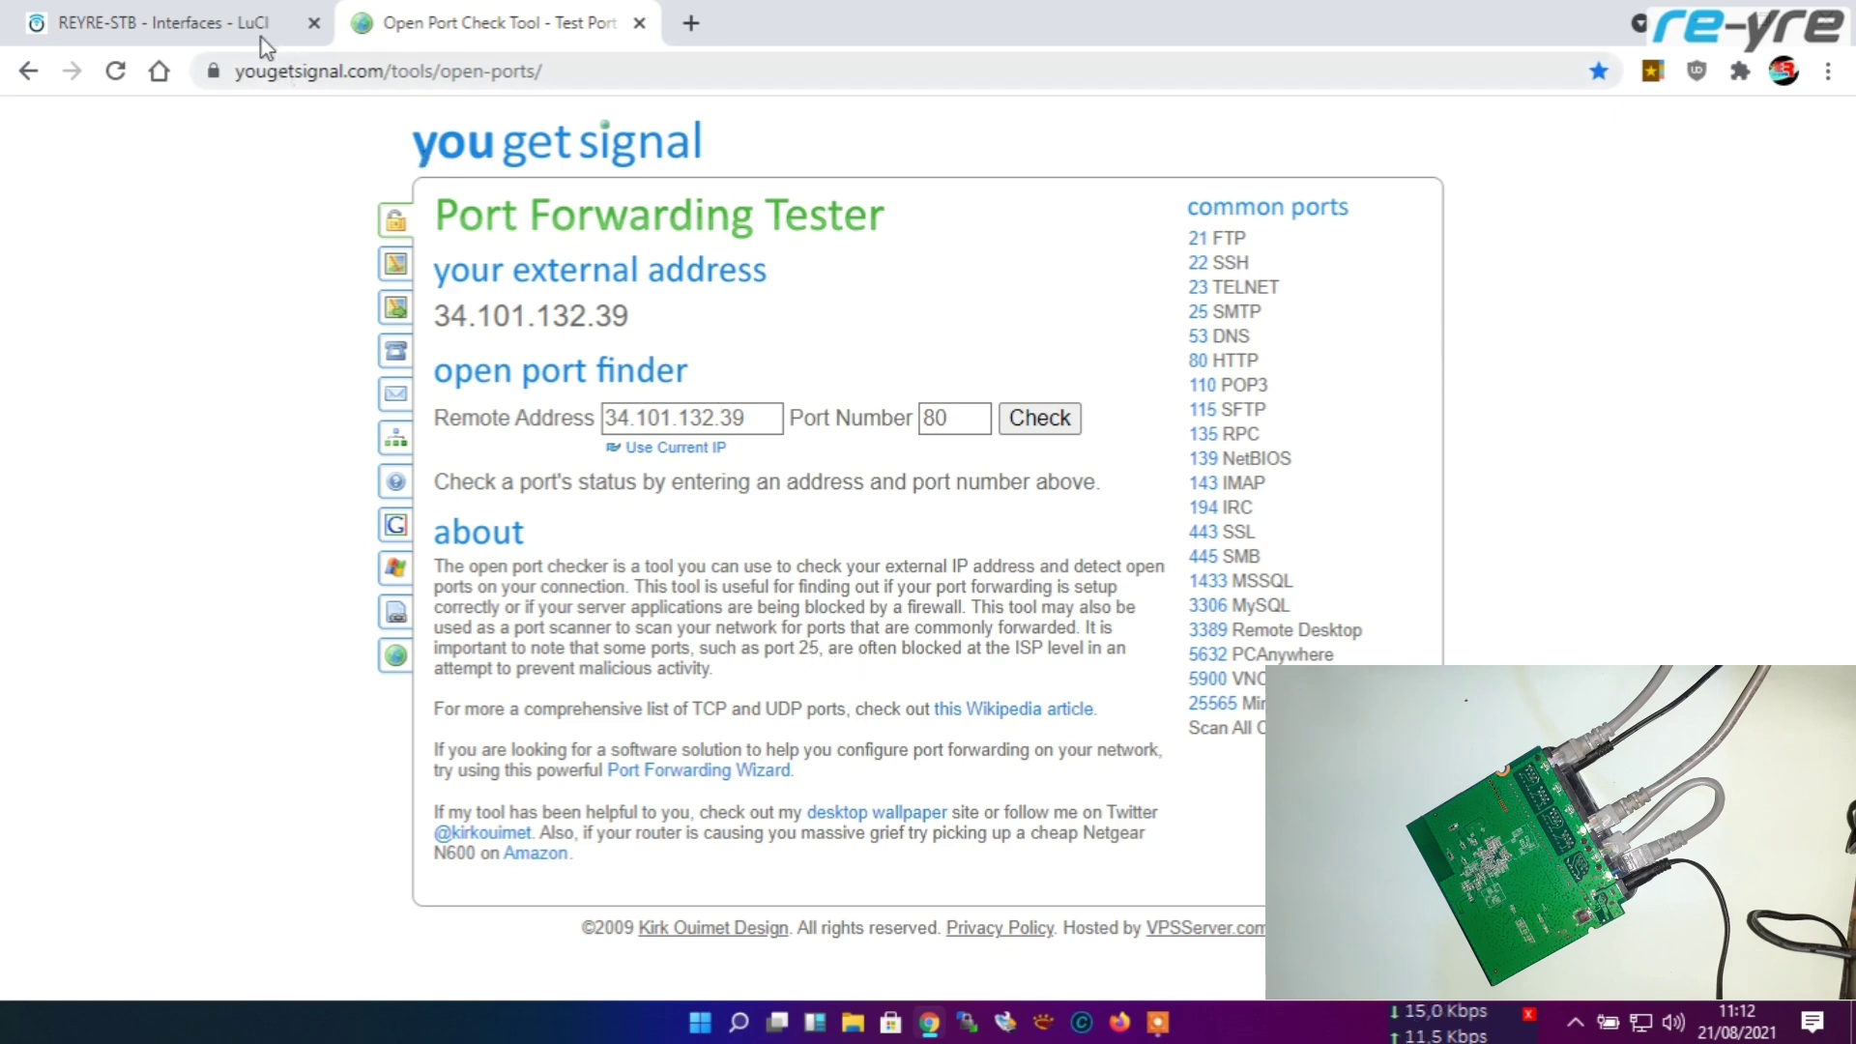
Step: Switch back to the LuCI interfaces page, review the br-lan device's bridge ports, and return to the interfaces overview
left_click(232, 22)
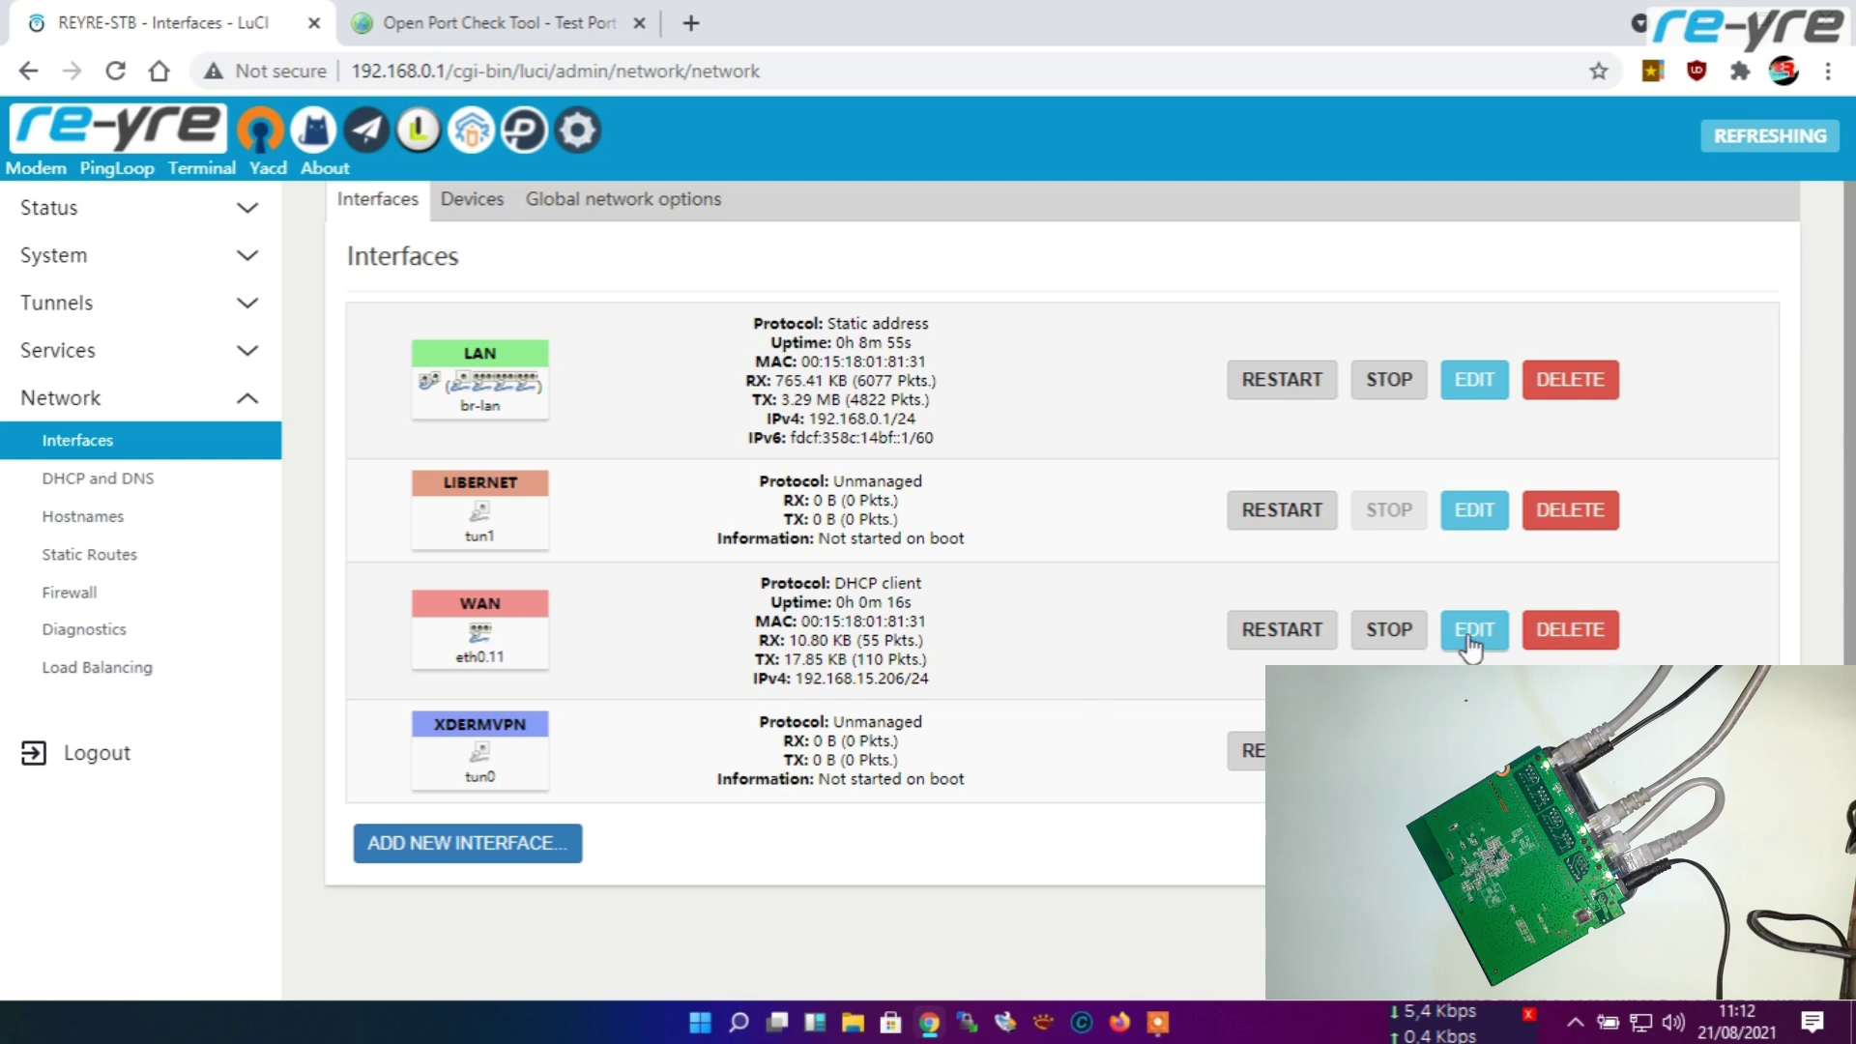
left_click(470, 198)
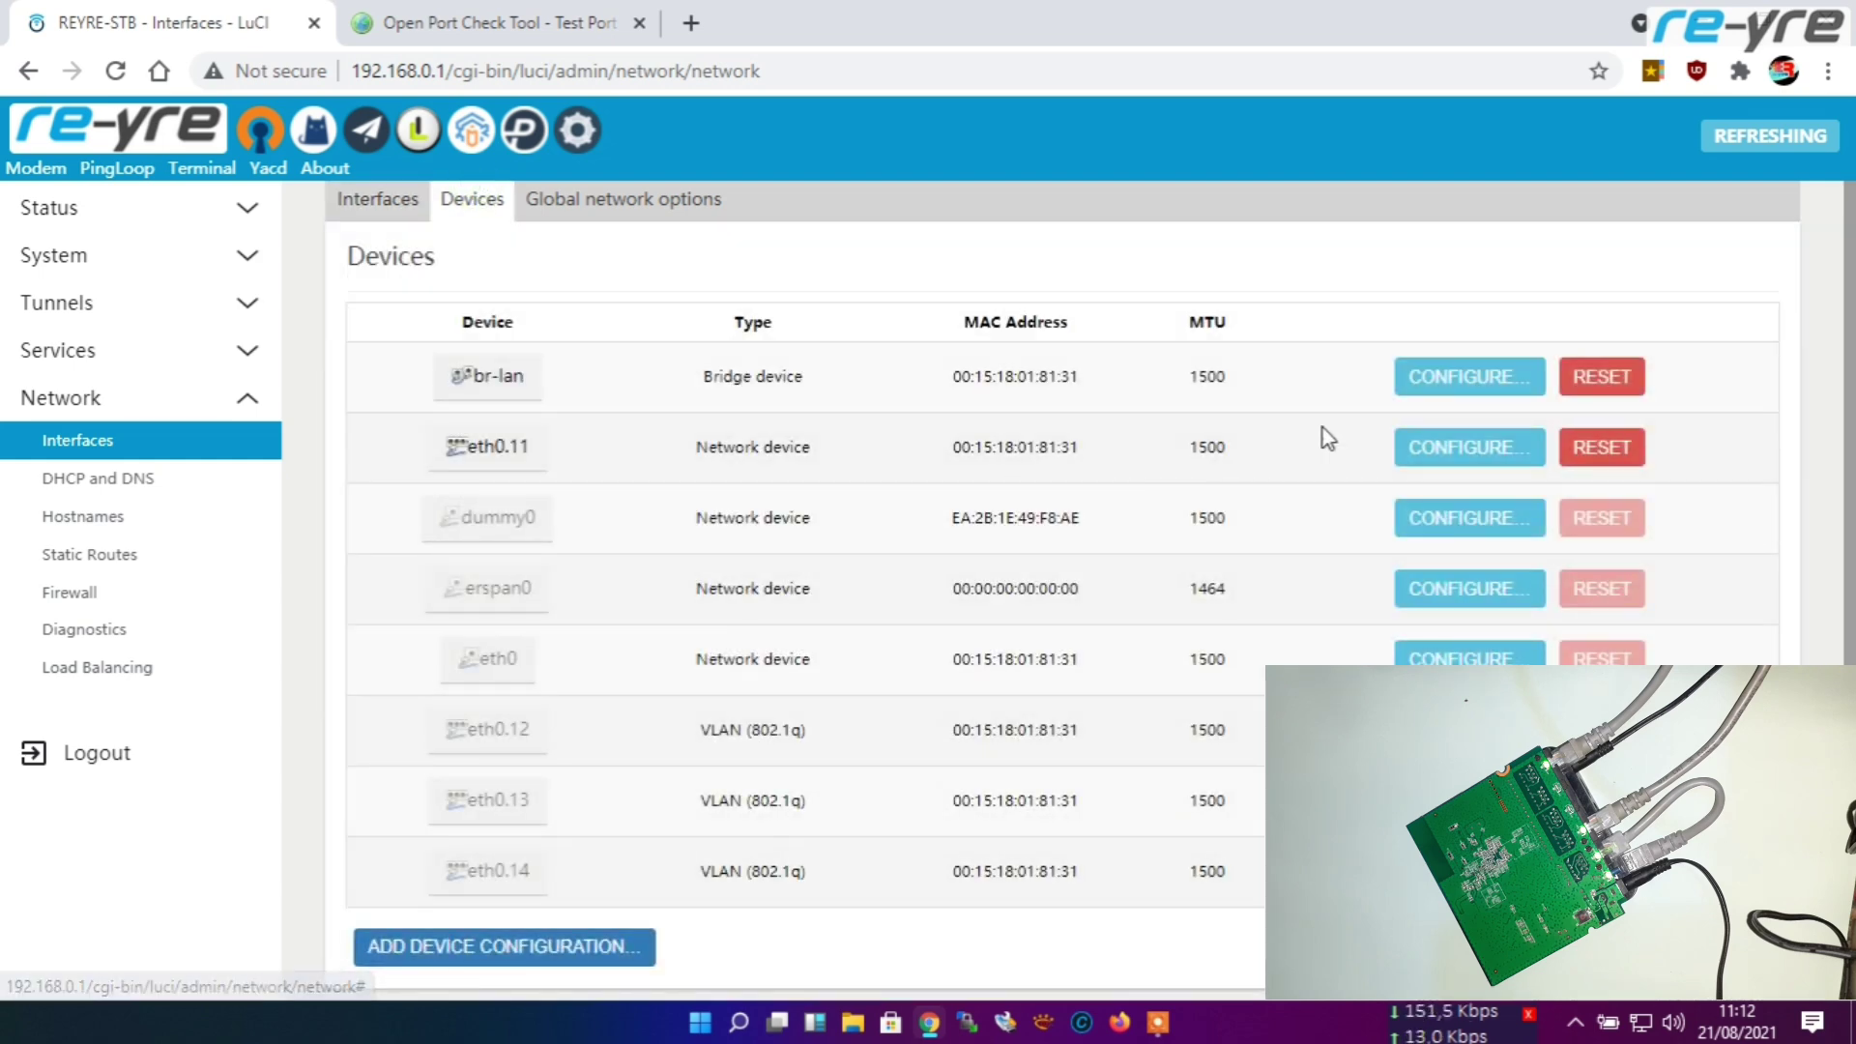
left_click(1471, 377)
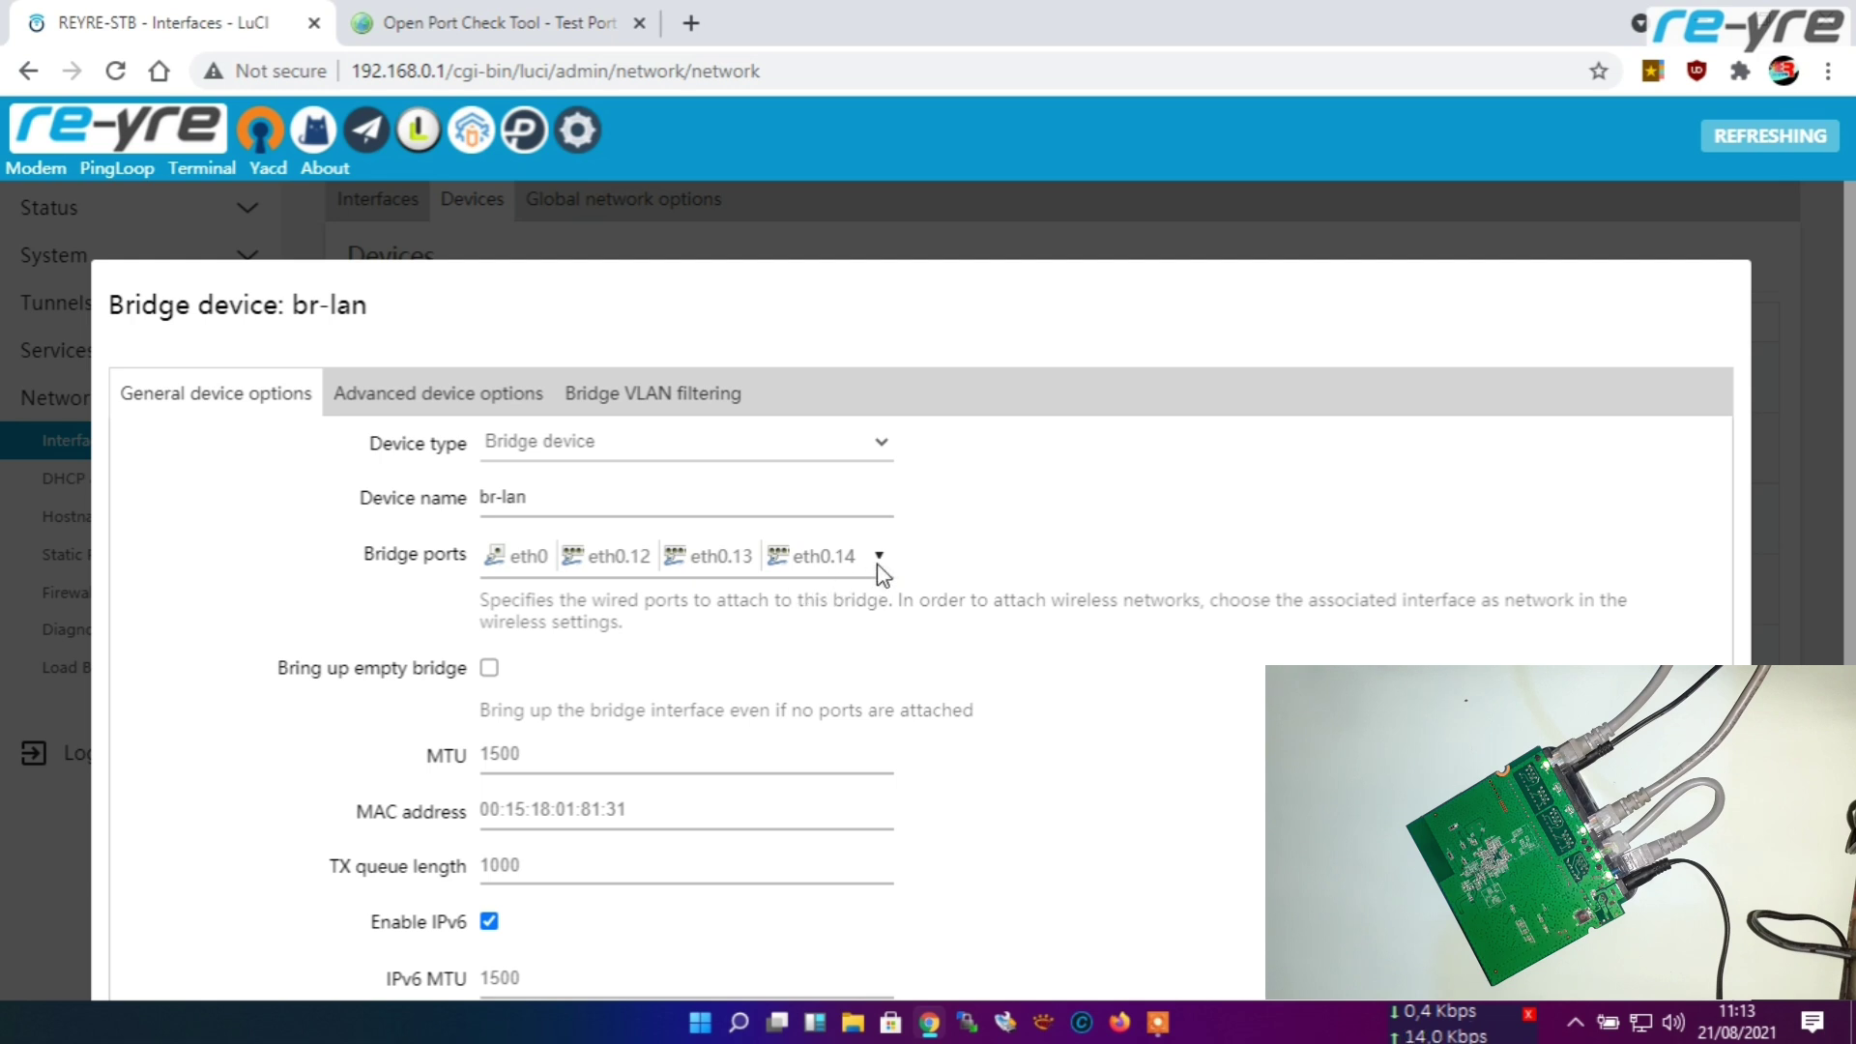
scroll(967, 609, "down", 3)
left_click(1633, 851)
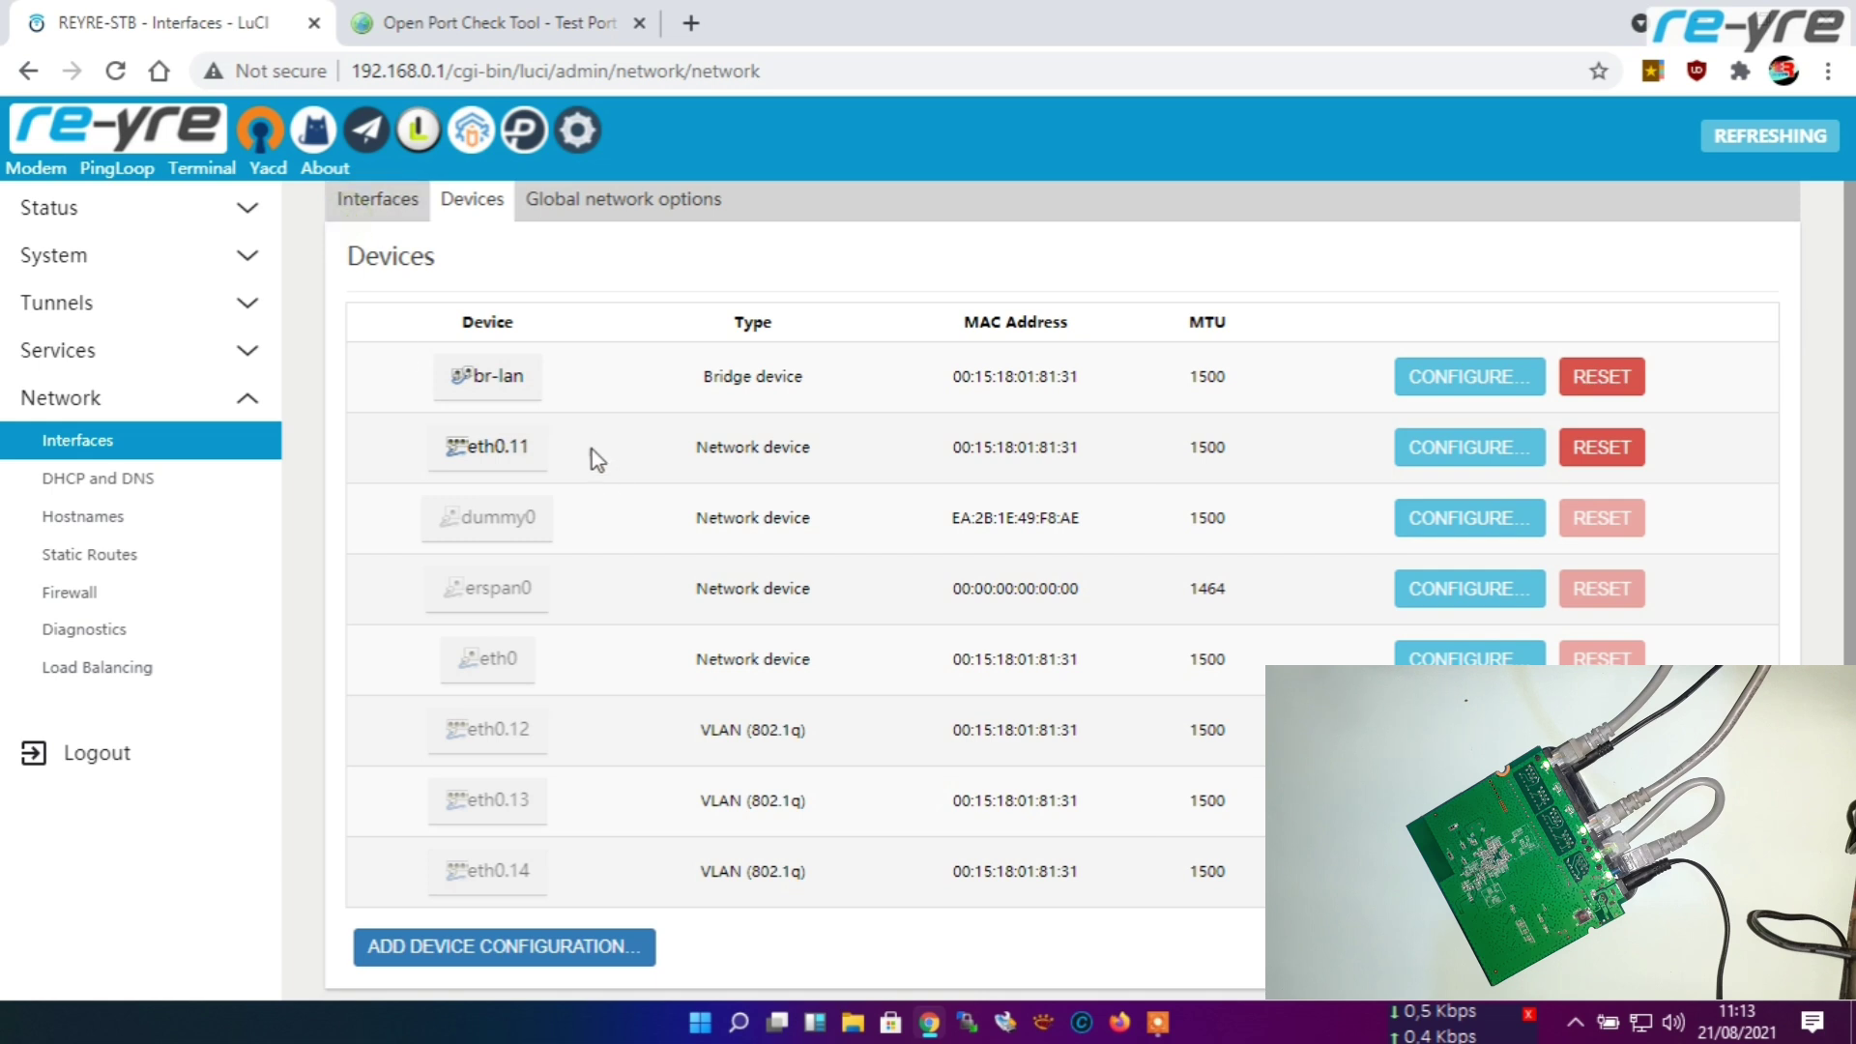
left_click(379, 204)
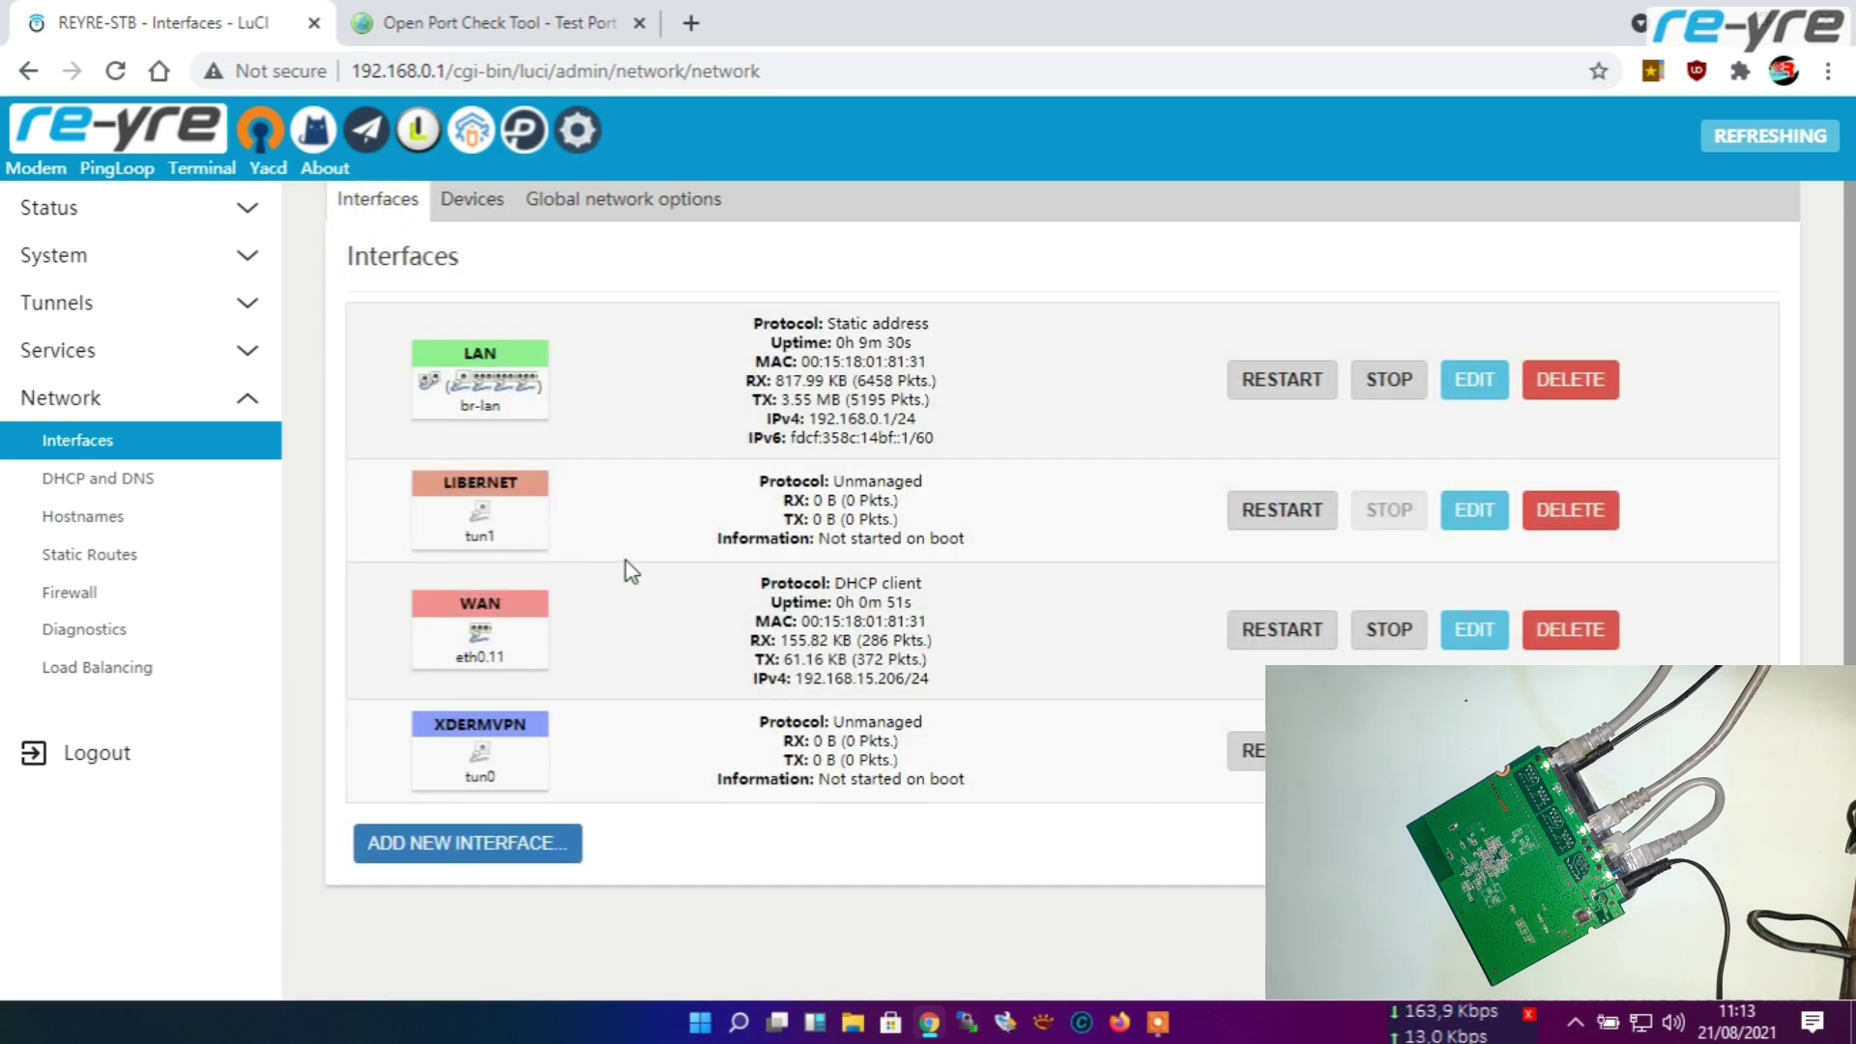